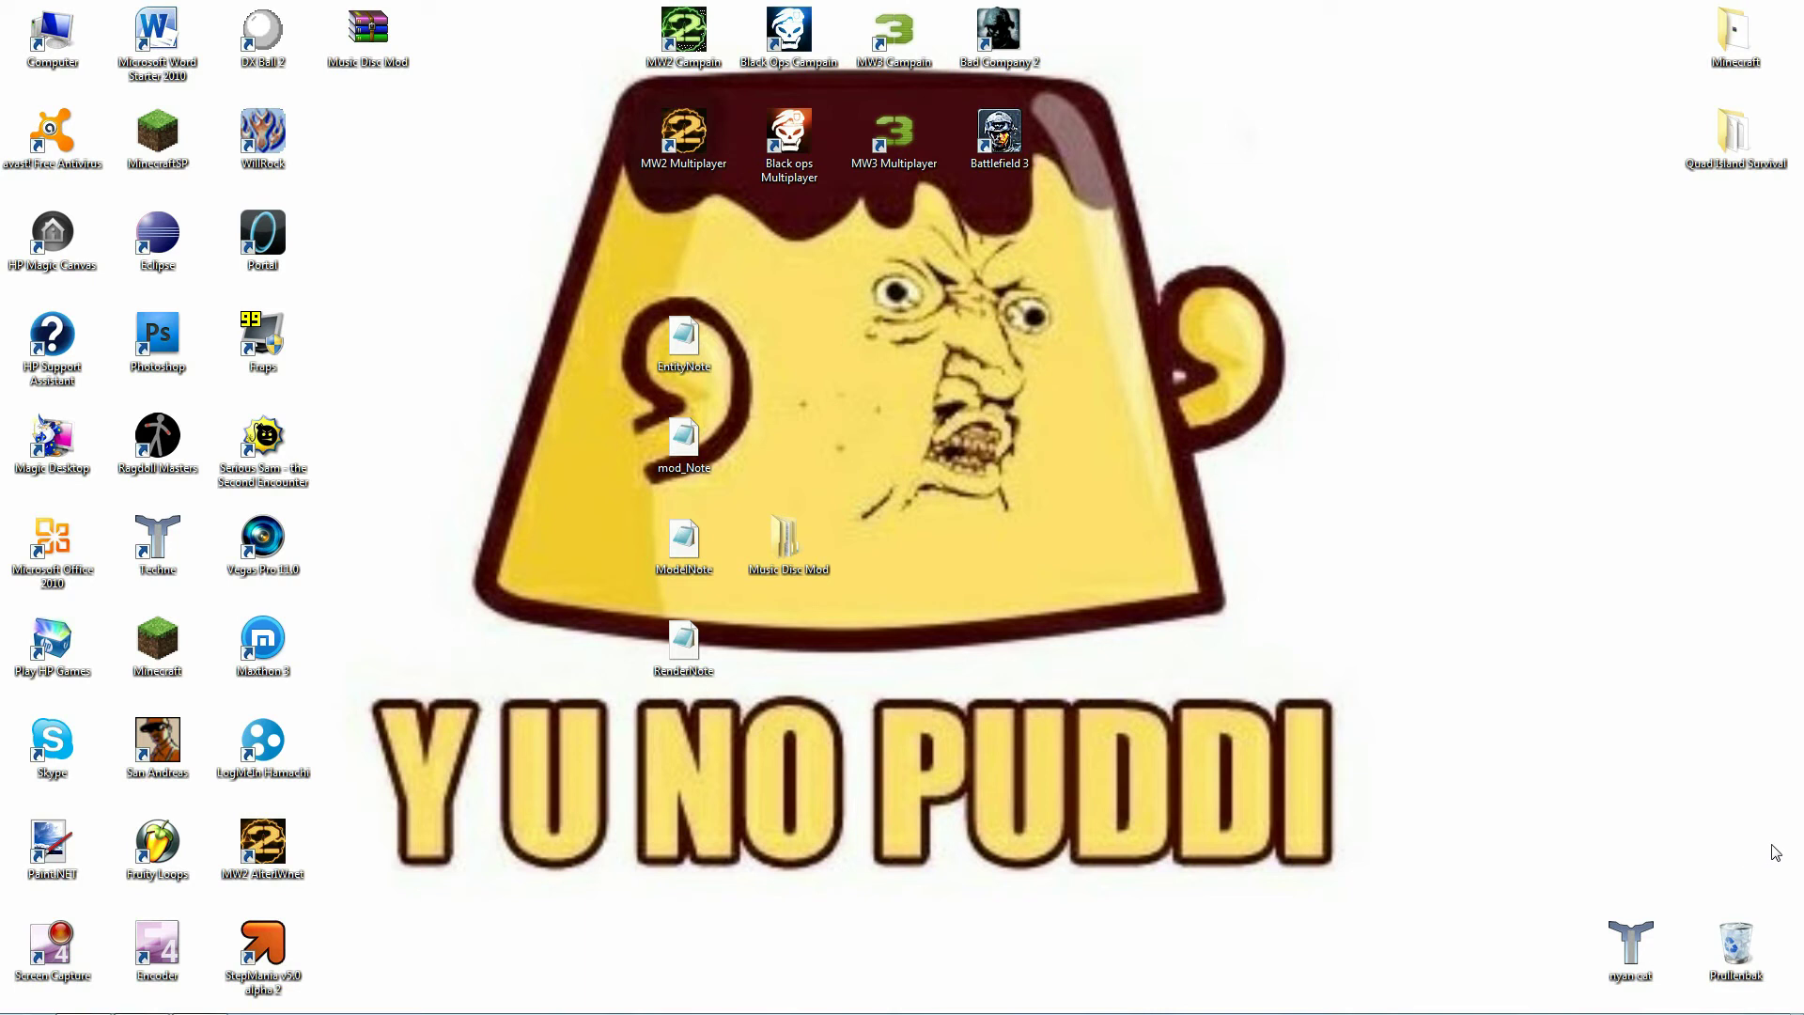
Drag the Music Disc Mod zip from the top row to the desktop centre, slightly left.
{"action": "left_click_drag", "start_coordinate": [368, 39], "coordinate": [1087, 395]}
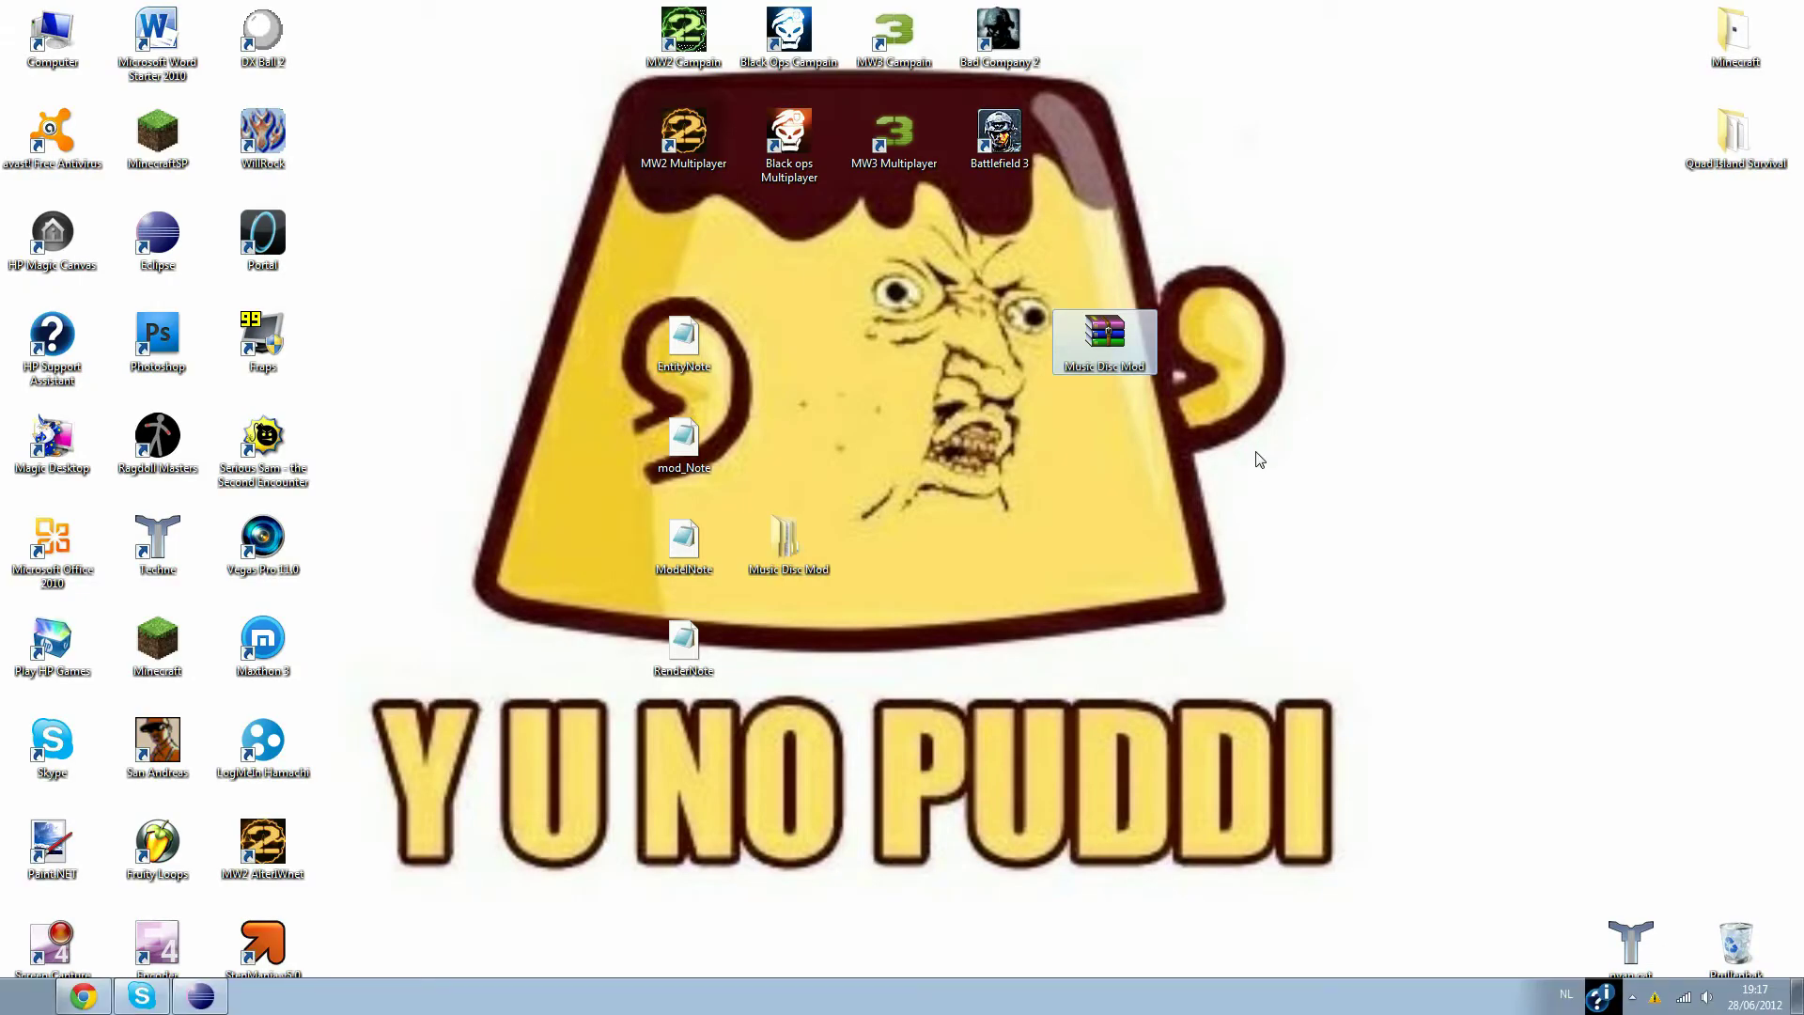
{"action": "left_click", "coordinate": [1673, 898]}
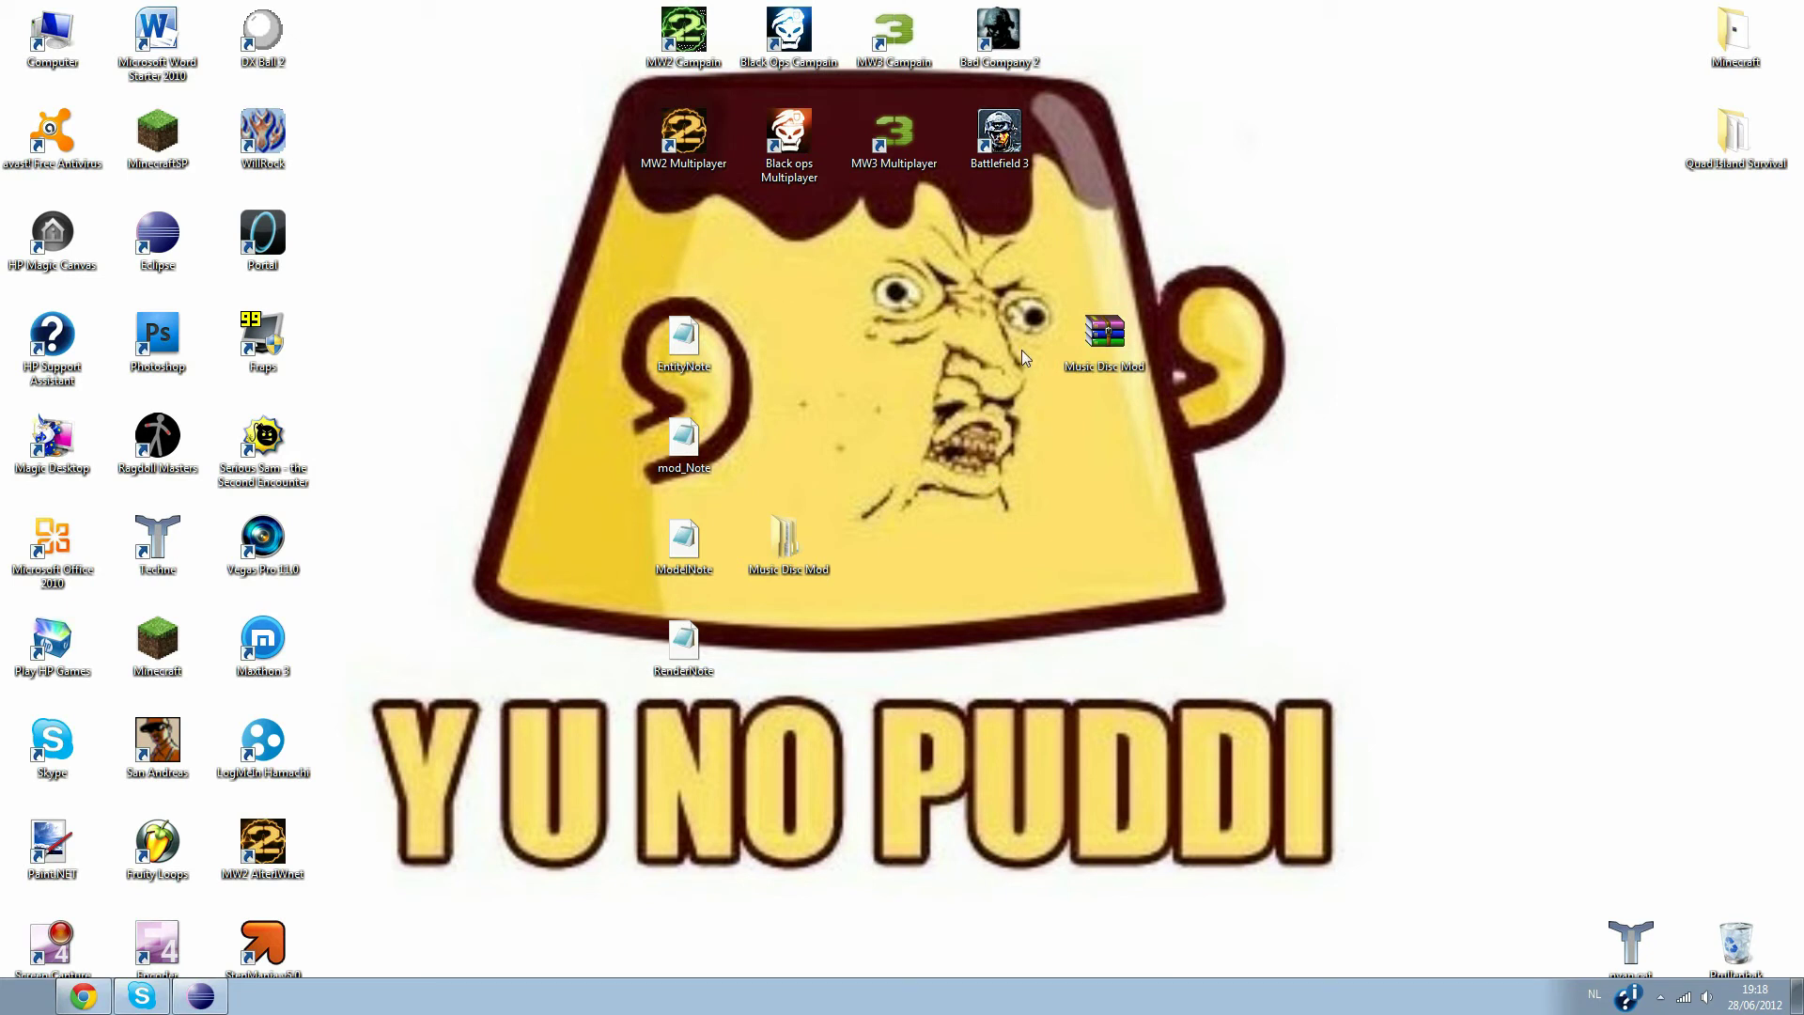
{"action": "left_click_drag", "start_coordinate": [1103, 343], "coordinate": [903, 369]}
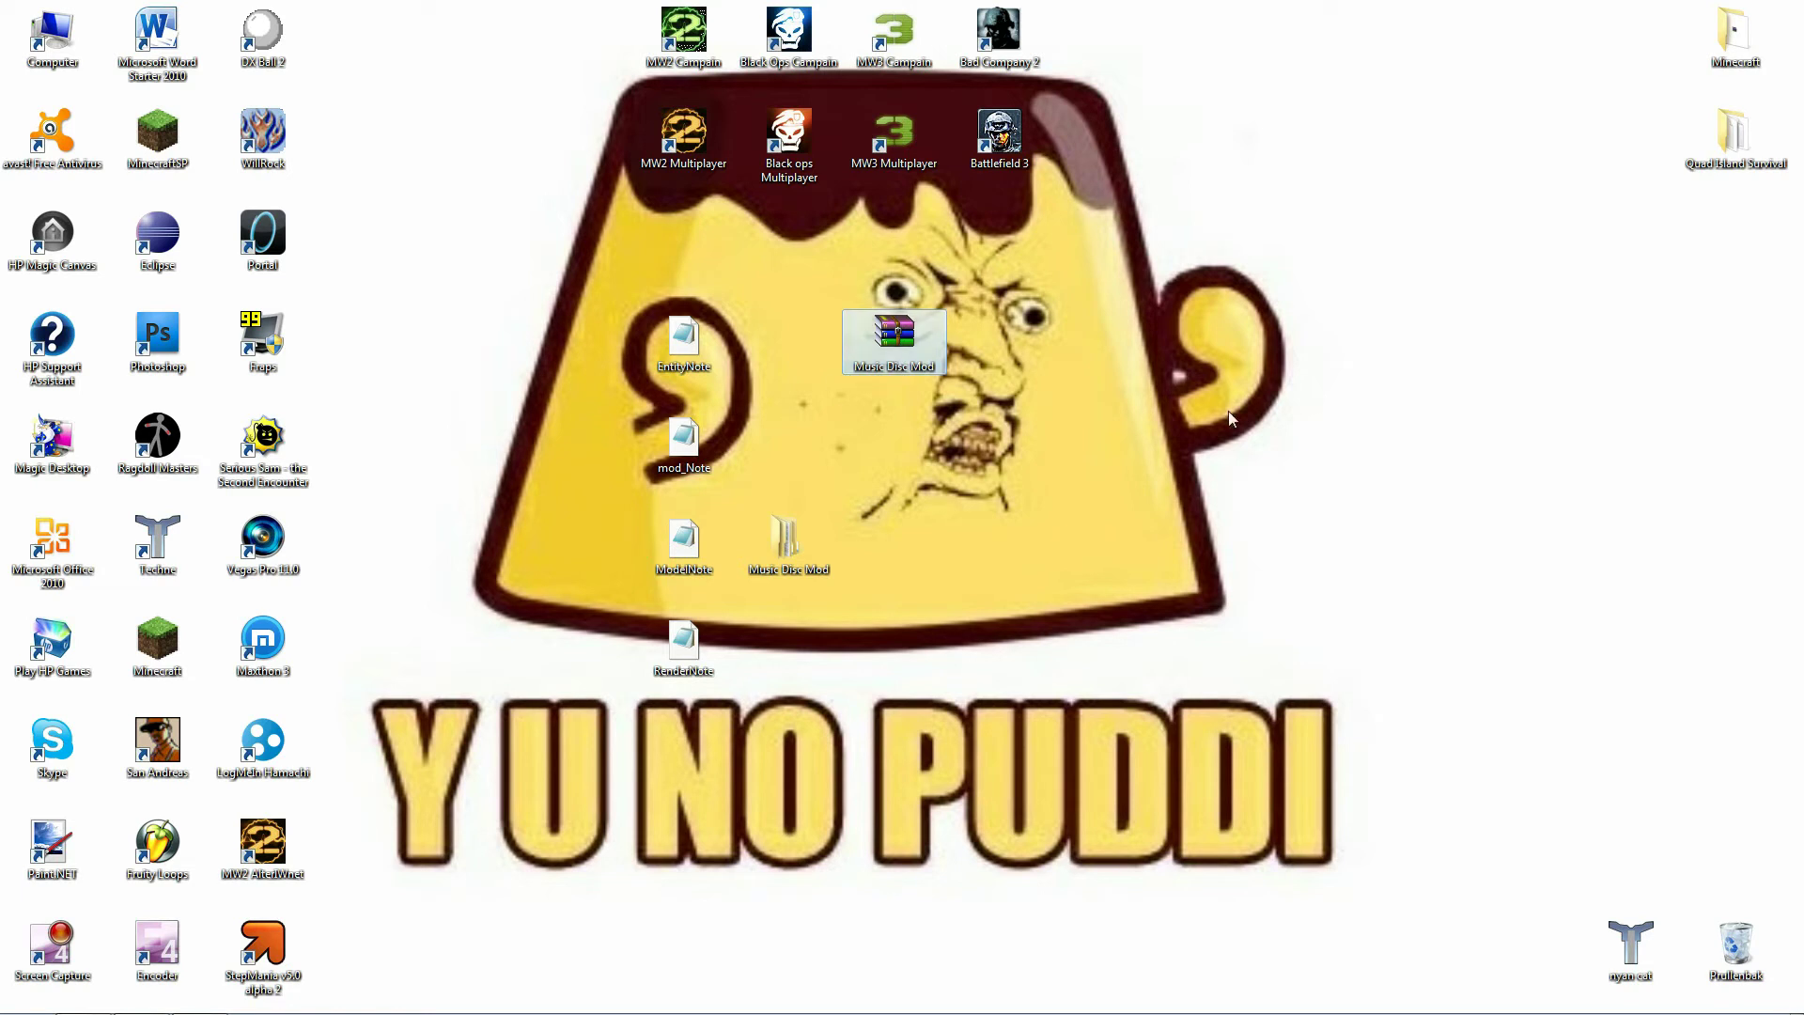
Open Music Disc Mod.zip in WinRAR and enter its inner Music Disc Mod folder.
{"action": "left_click_drag", "start_coordinate": [891, 351], "coordinate": [1226, 448]}
{"action": "double_click", "coordinate": [1209, 438]}
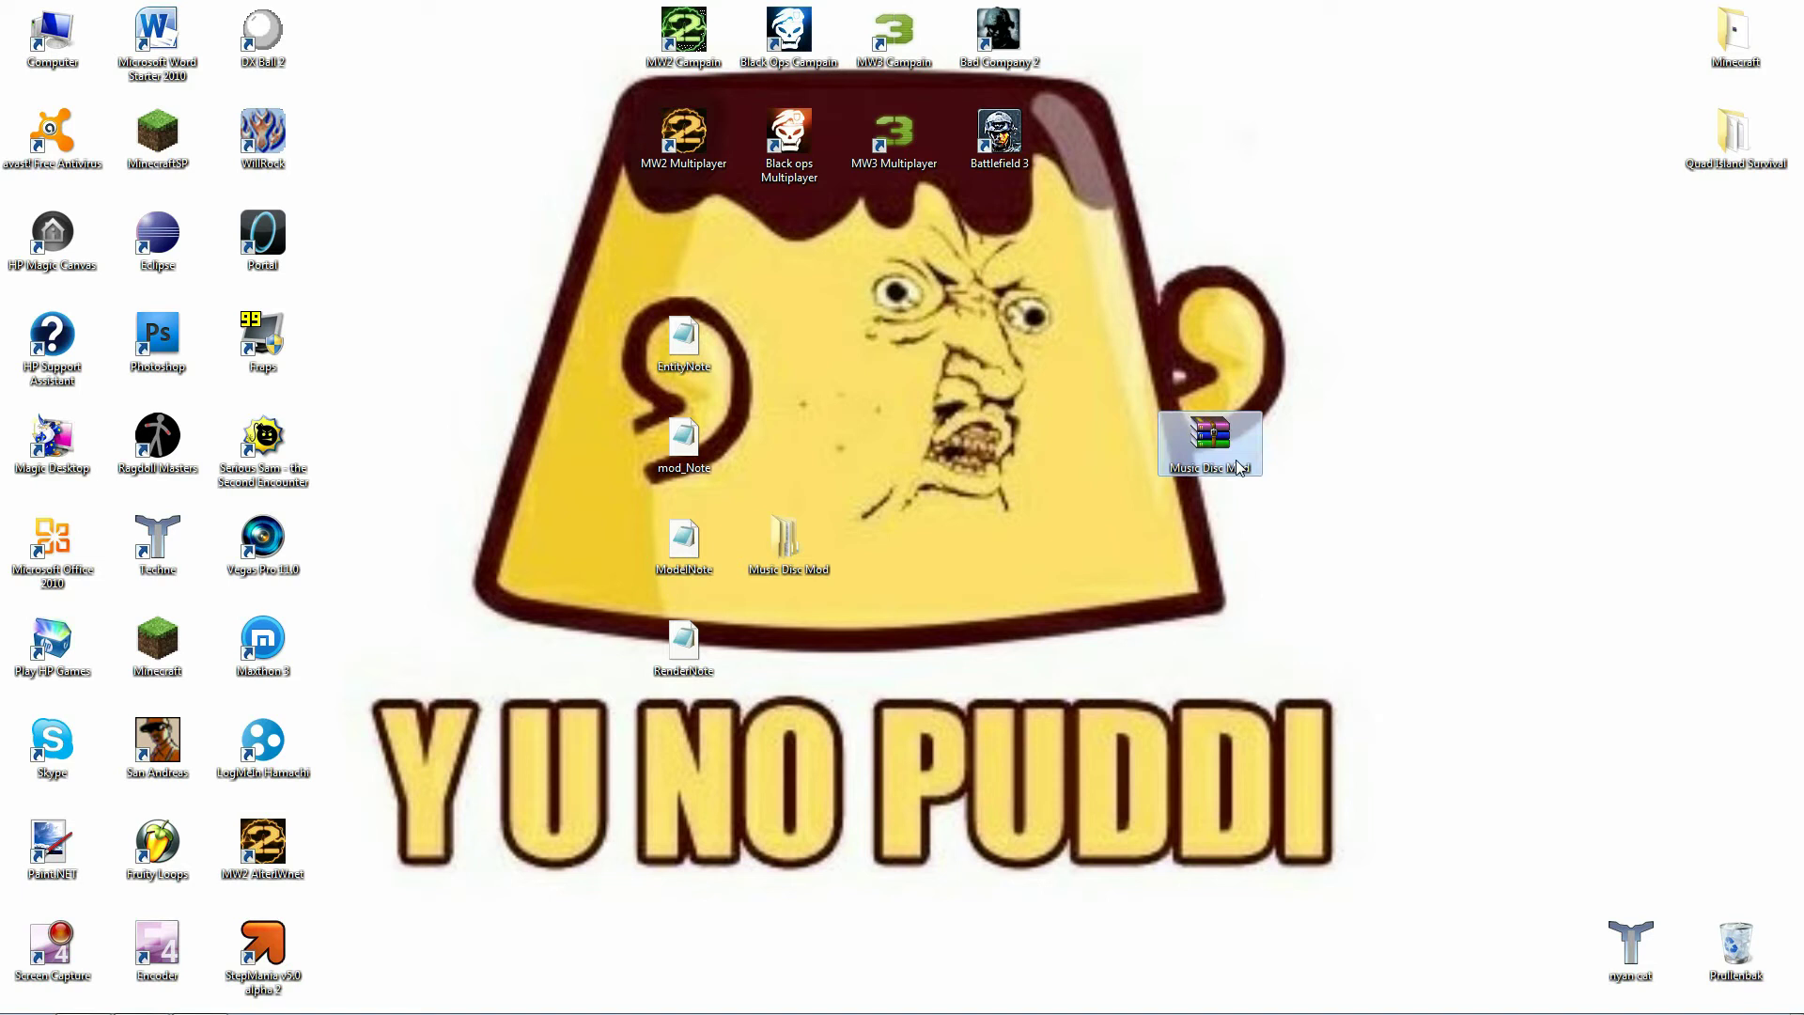
{"action": "left_click_drag", "start_coordinate": [610, 46], "coordinate": [1265, 158]}
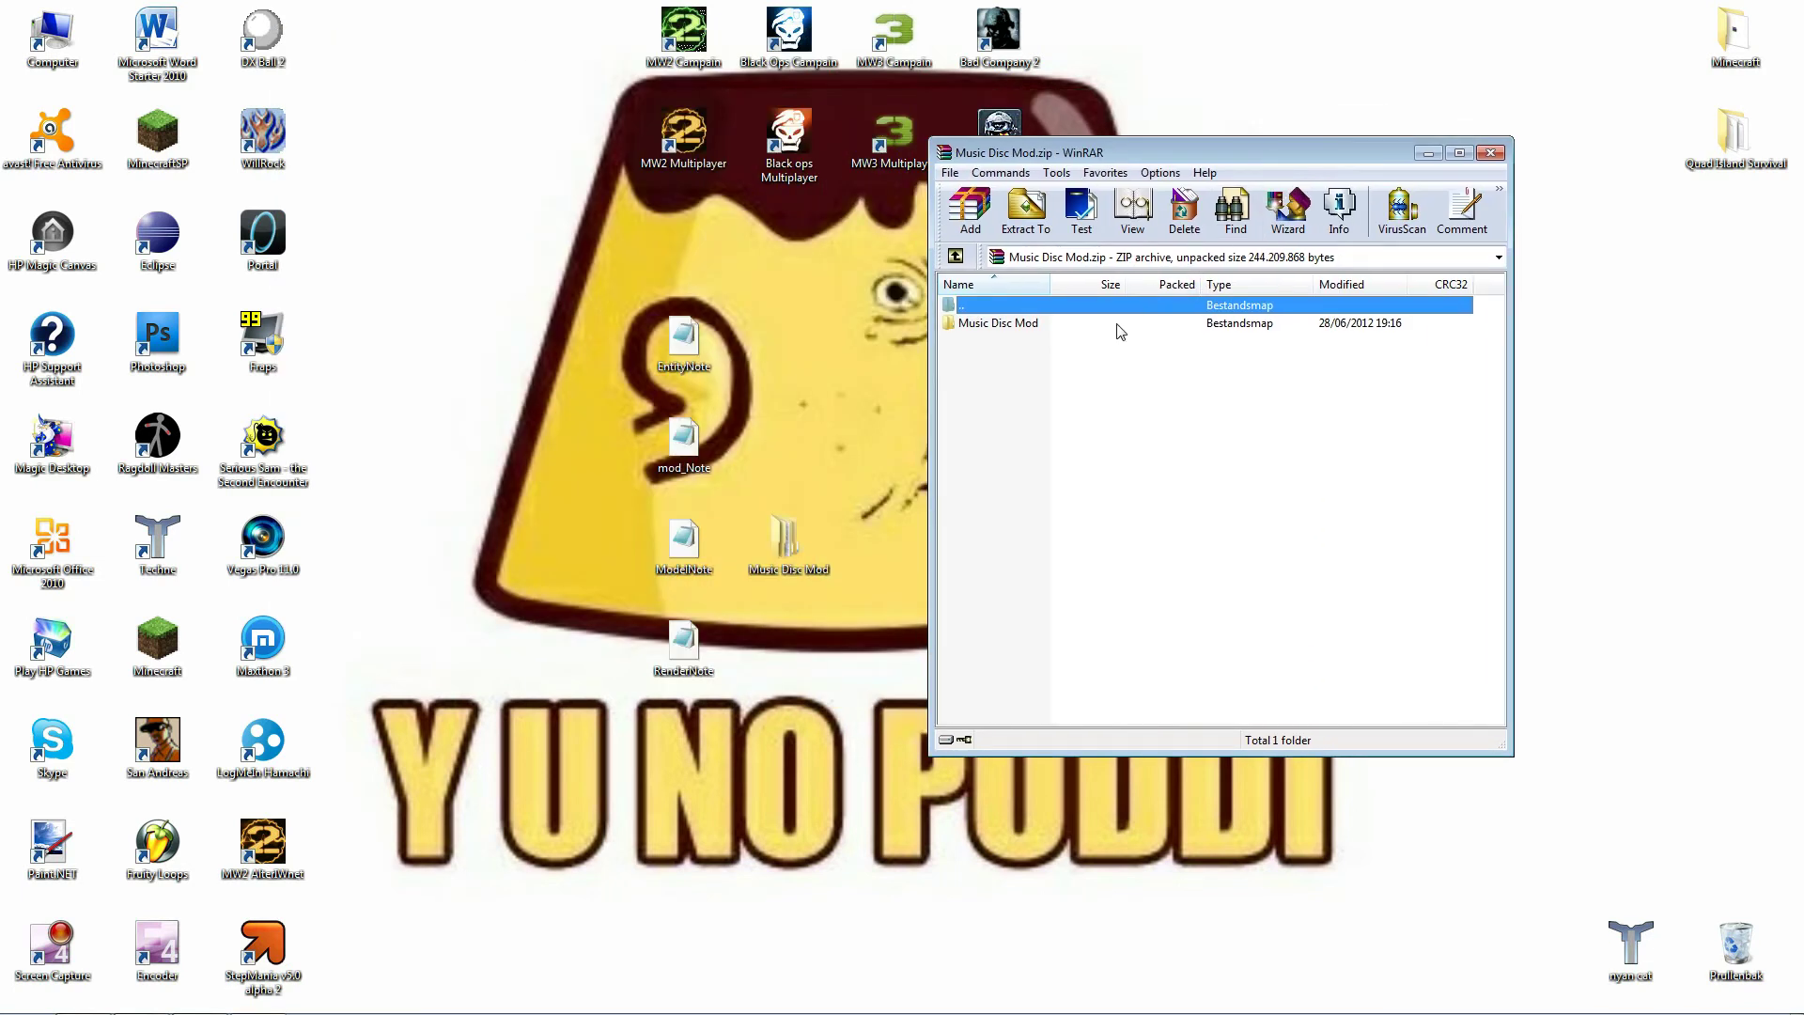
{"action": "double_click", "coordinate": [999, 324]}
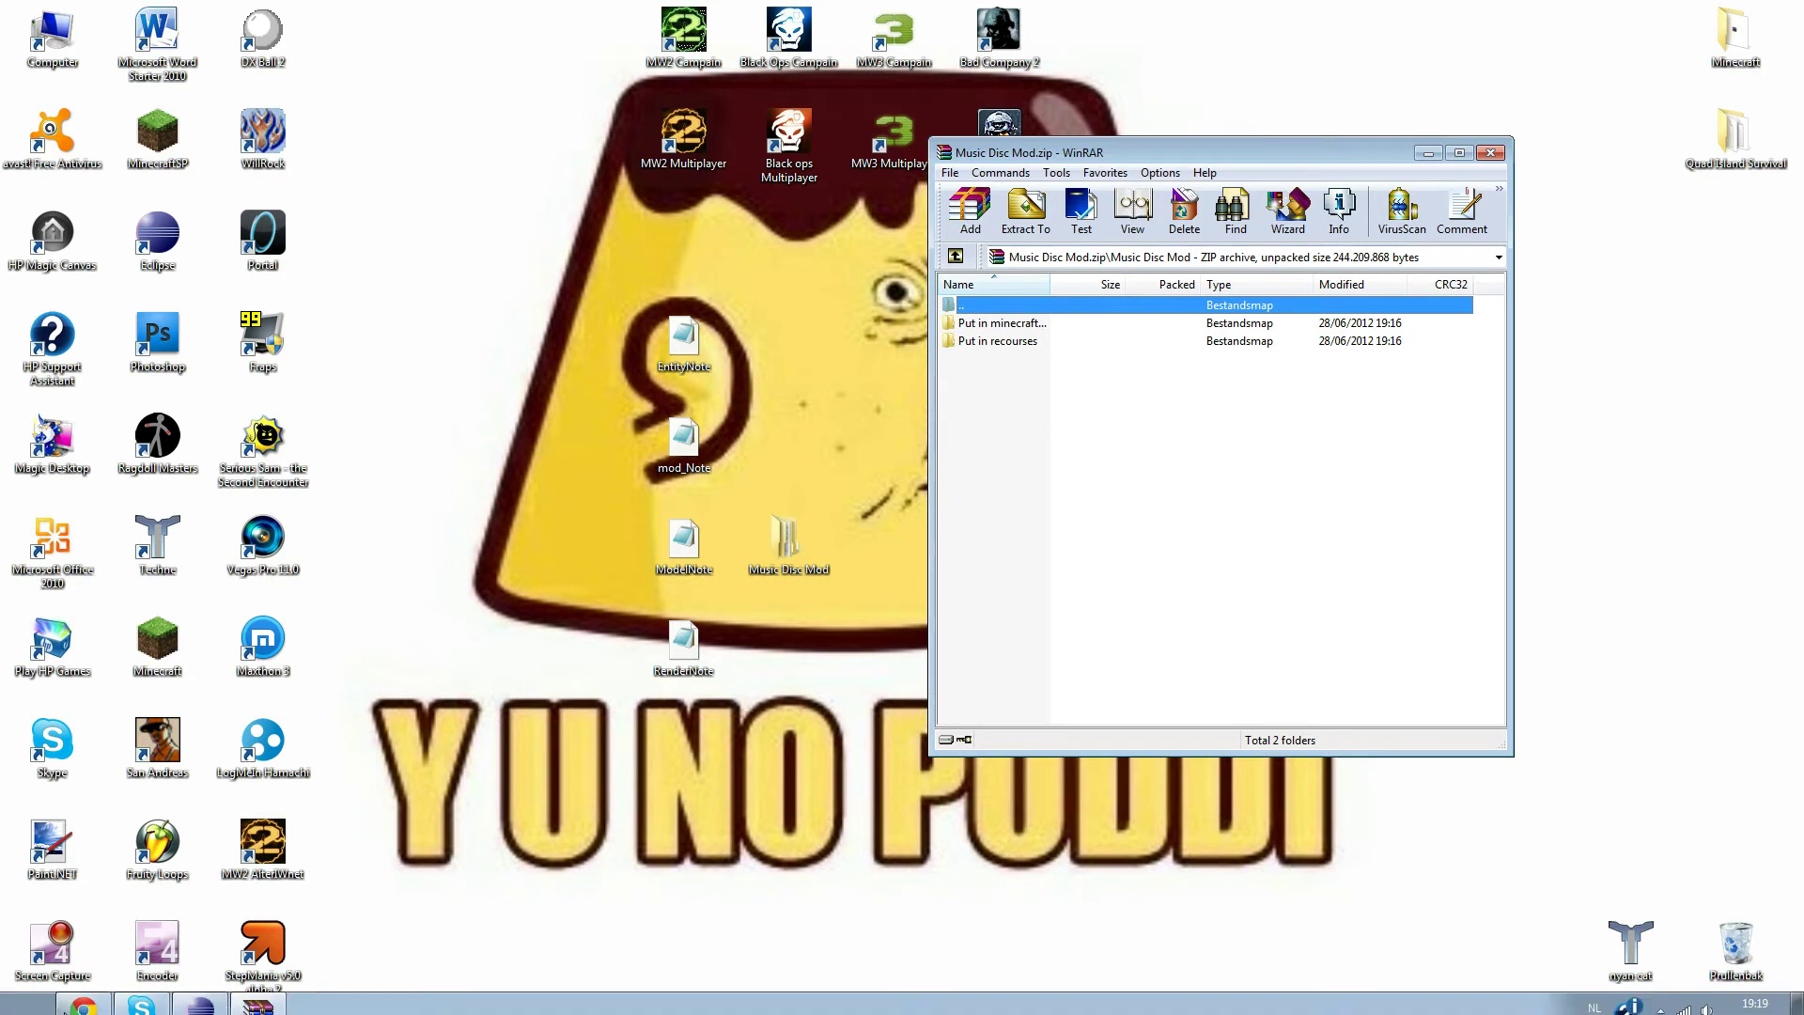
Open the .minecraft resources folder through %appdata%.
{"action": "left_click", "coordinate": [29, 1004]}
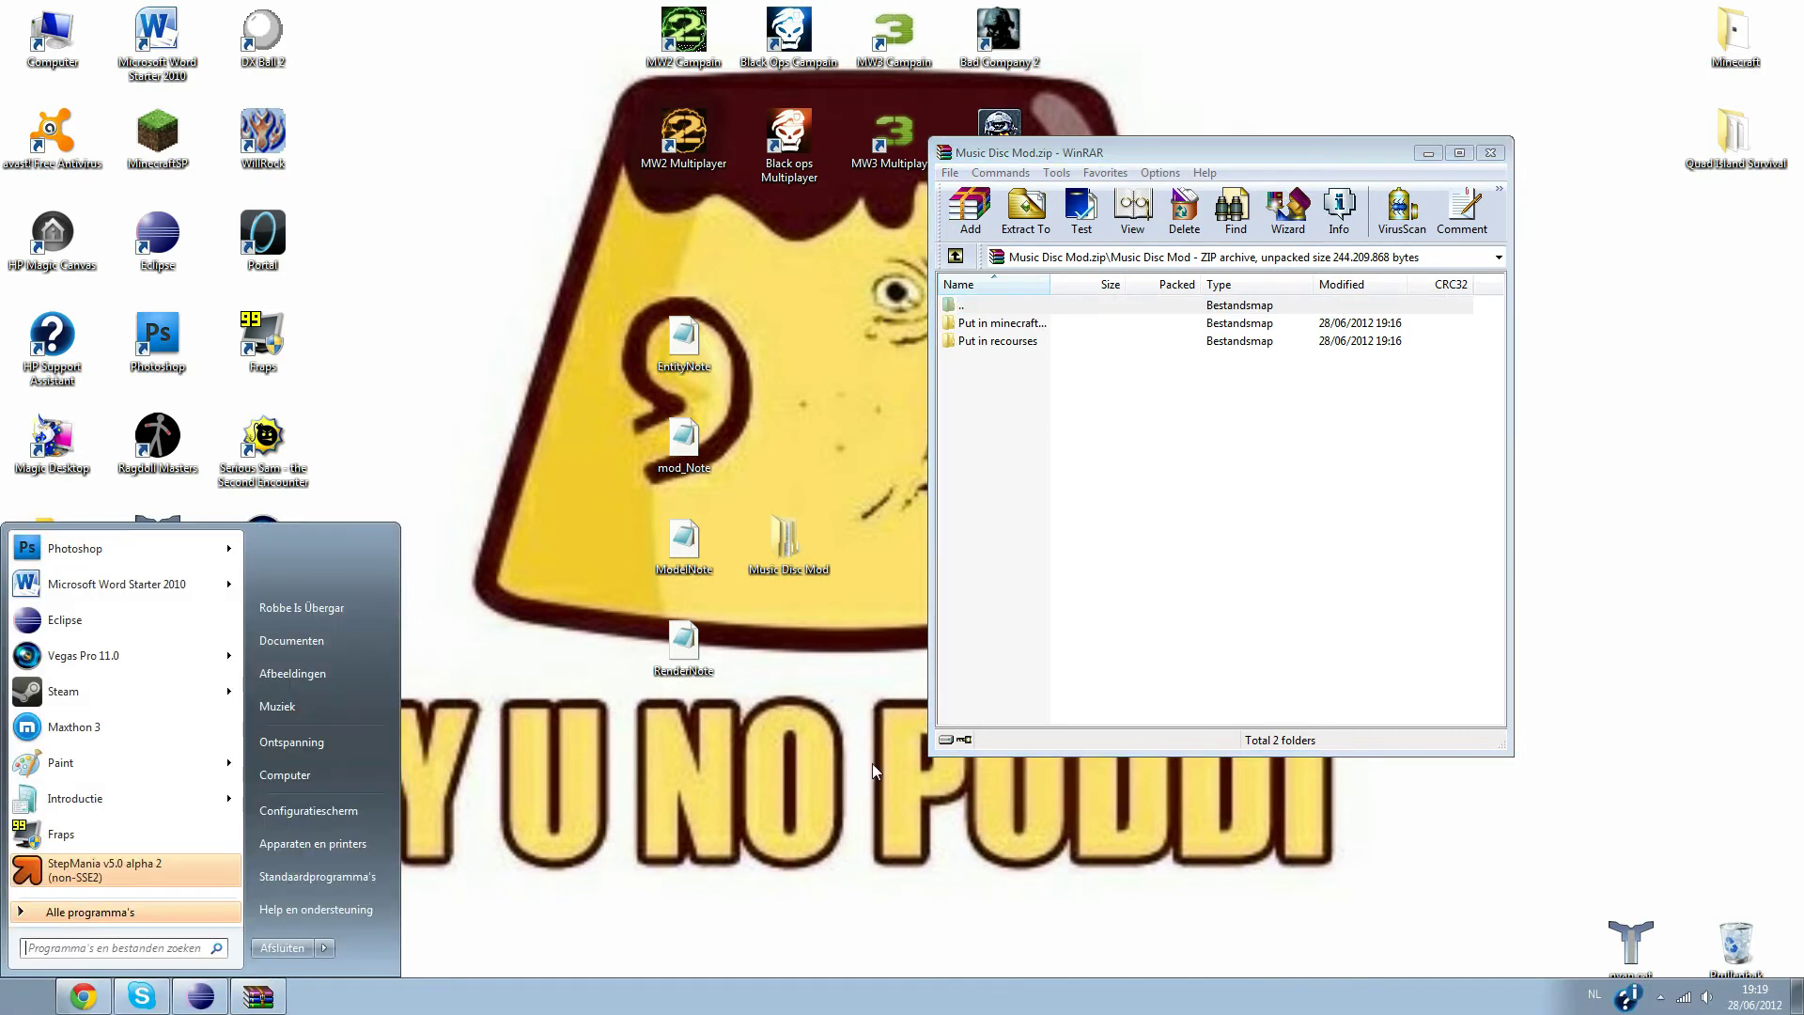
{"action": "type", "text": "%appda"}
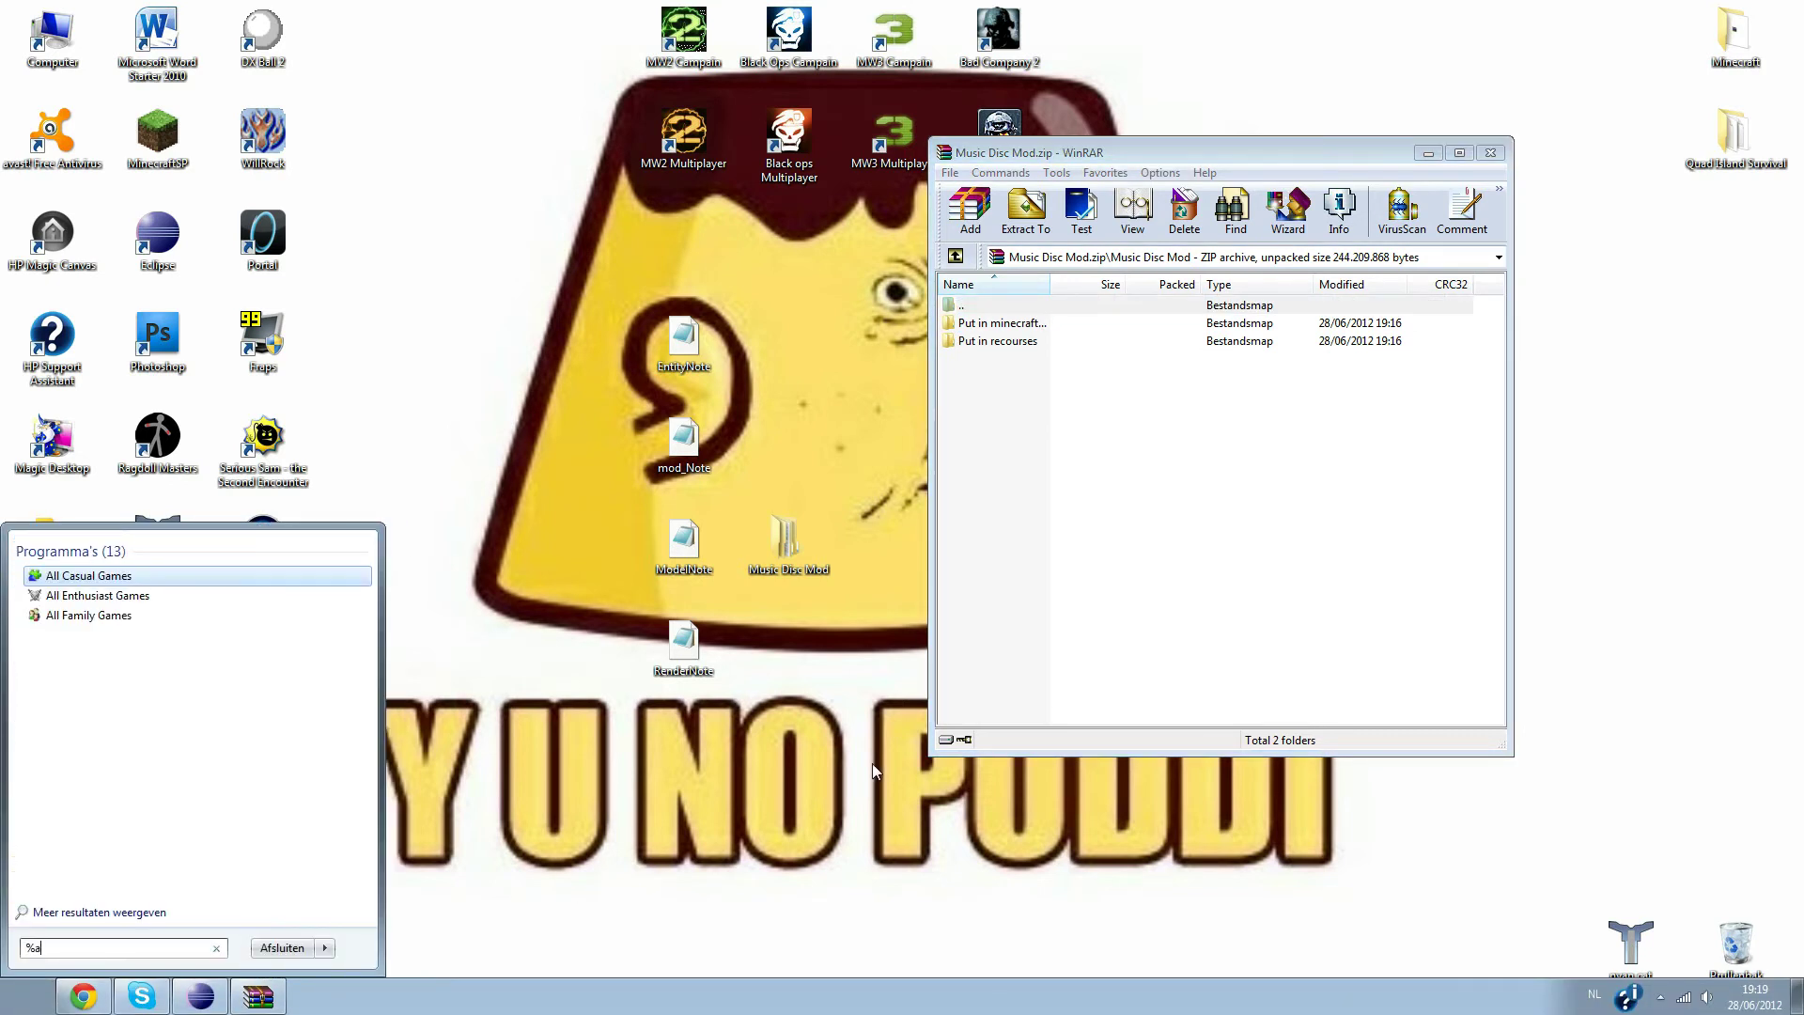
{"action": "type", "text": "ta%"}
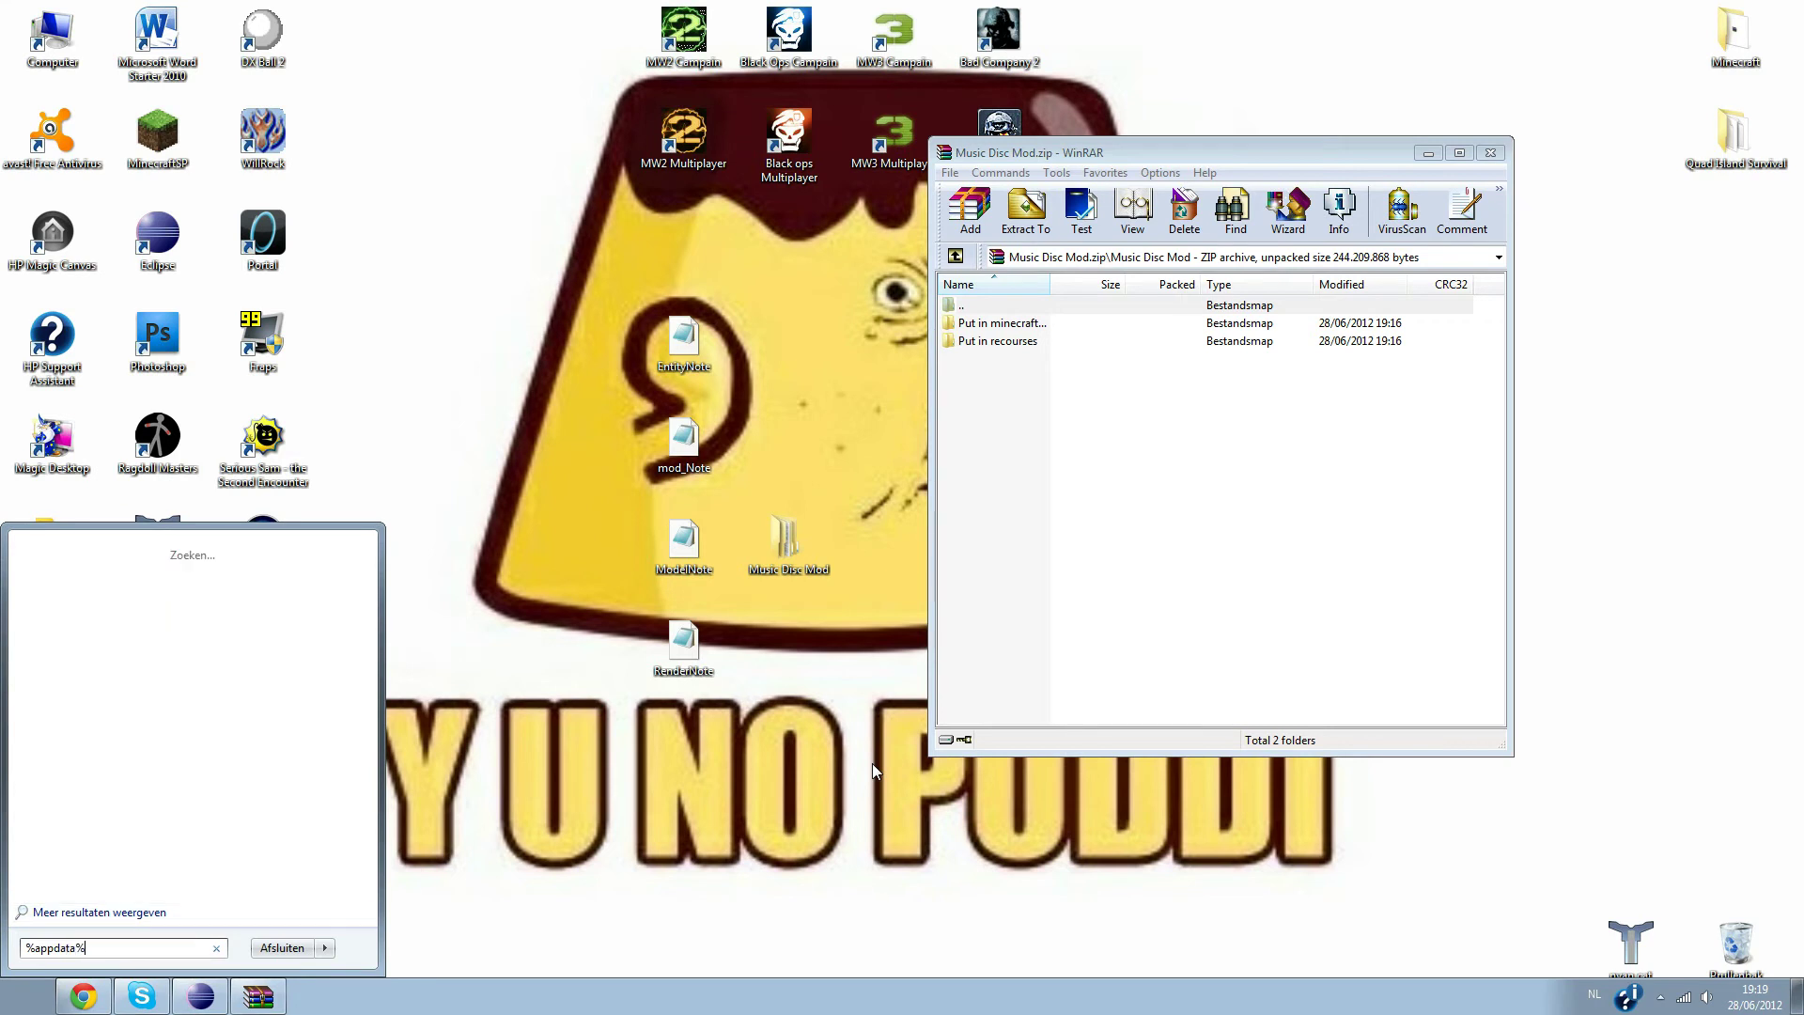
{"action": "key", "text": "Return"}
{"action": "left_click_drag", "start_coordinate": [878, 144], "coordinate": [709, 148]}
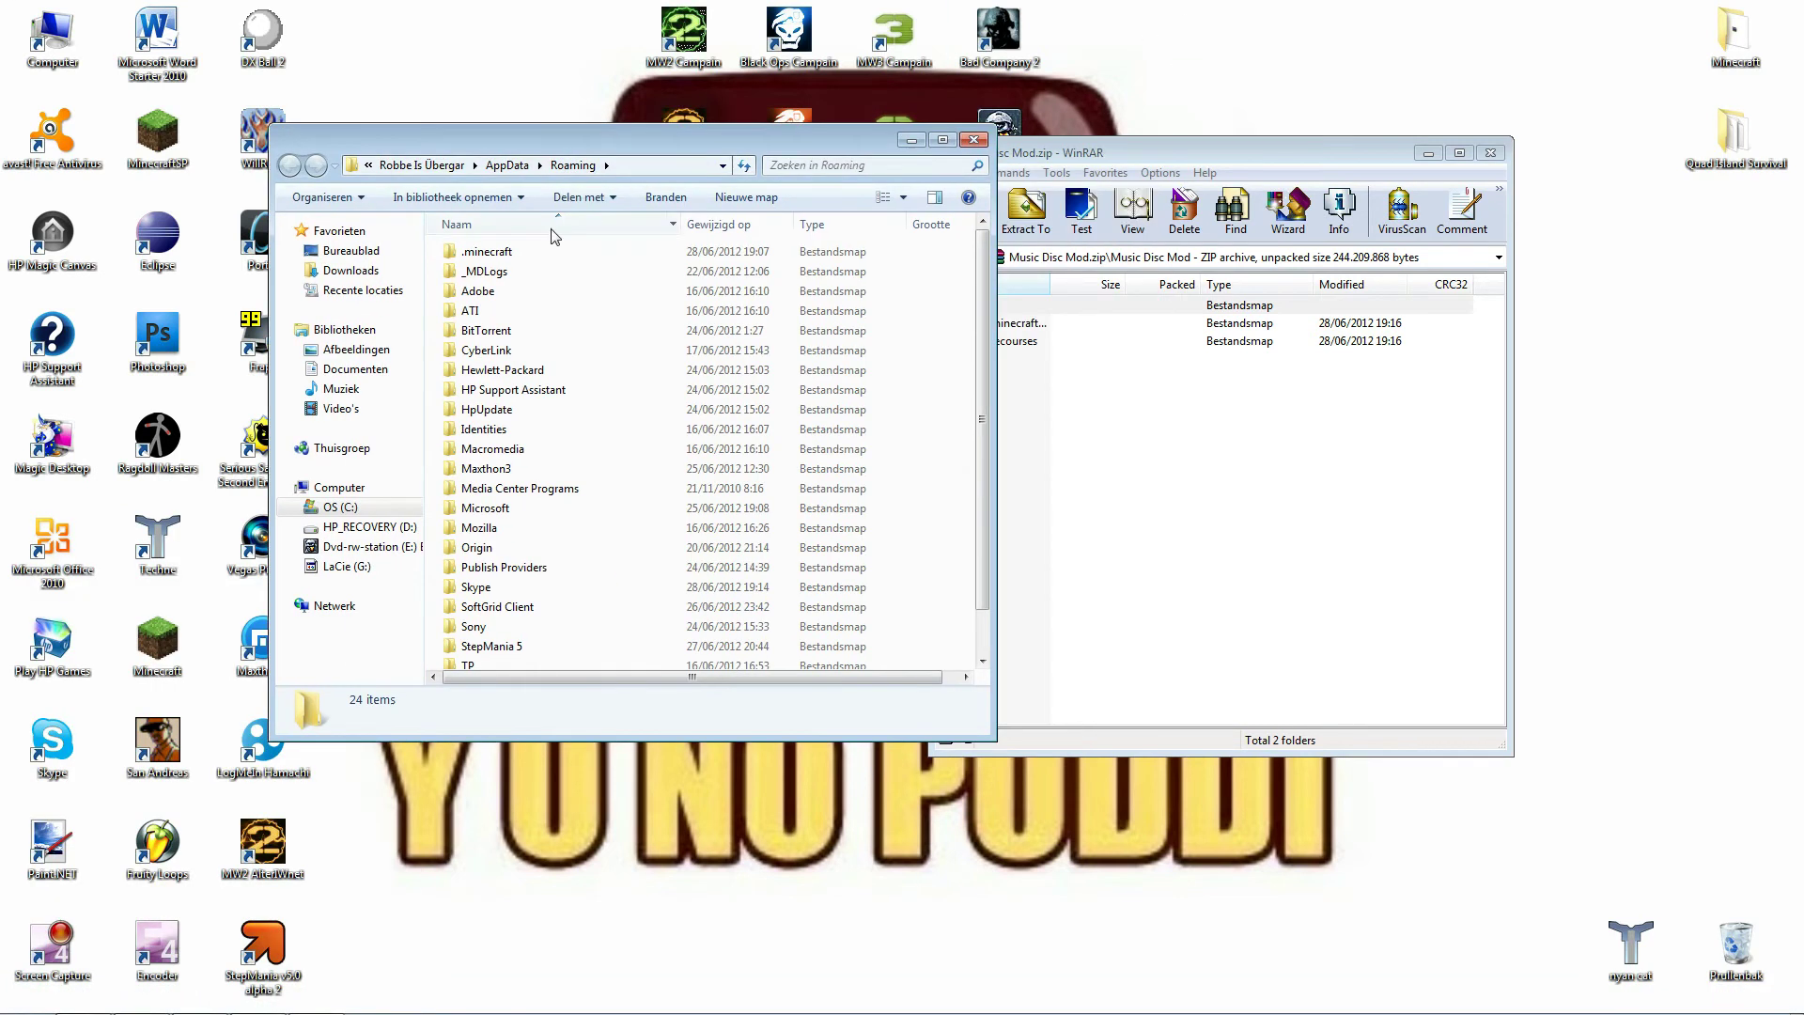
{"action": "double_click", "coordinate": [494, 255]}
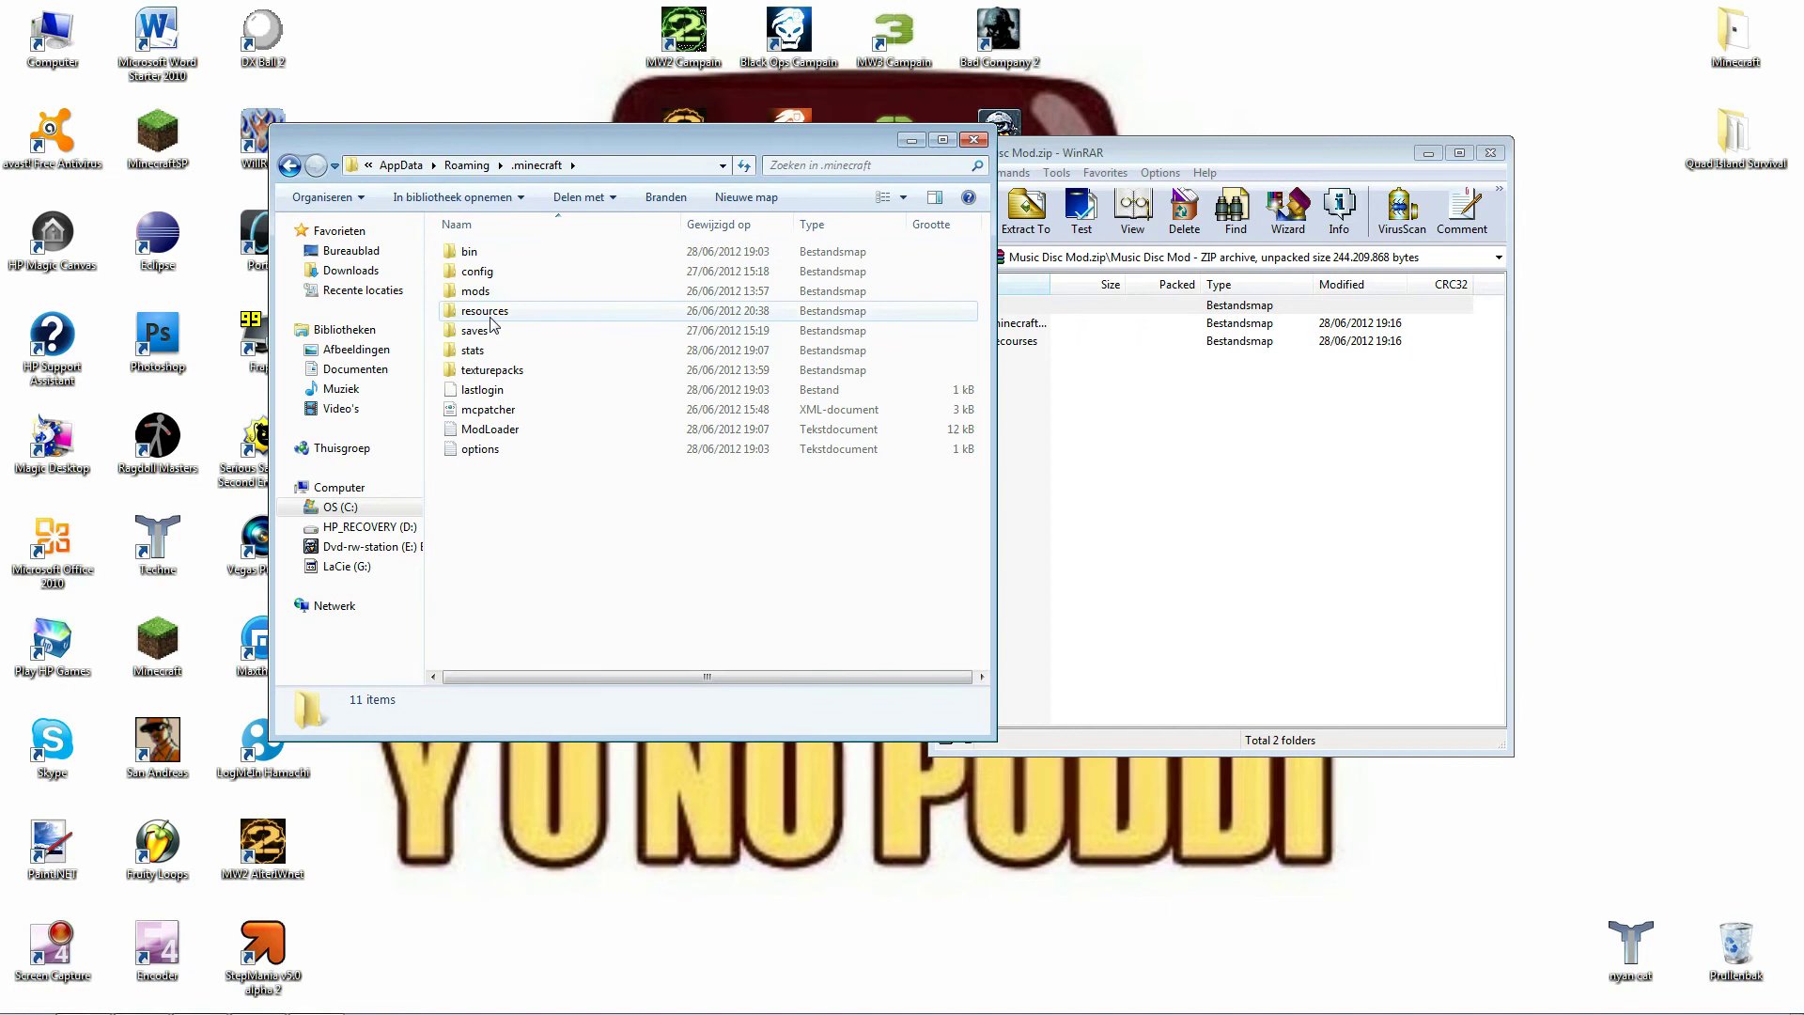
{"action": "double_click", "coordinate": [486, 310]}
Delete the old mod folder from resources, confirming with Ja.
{"action": "left_click", "coordinate": [477, 251]}
{"action": "key", "text": "Delete"}
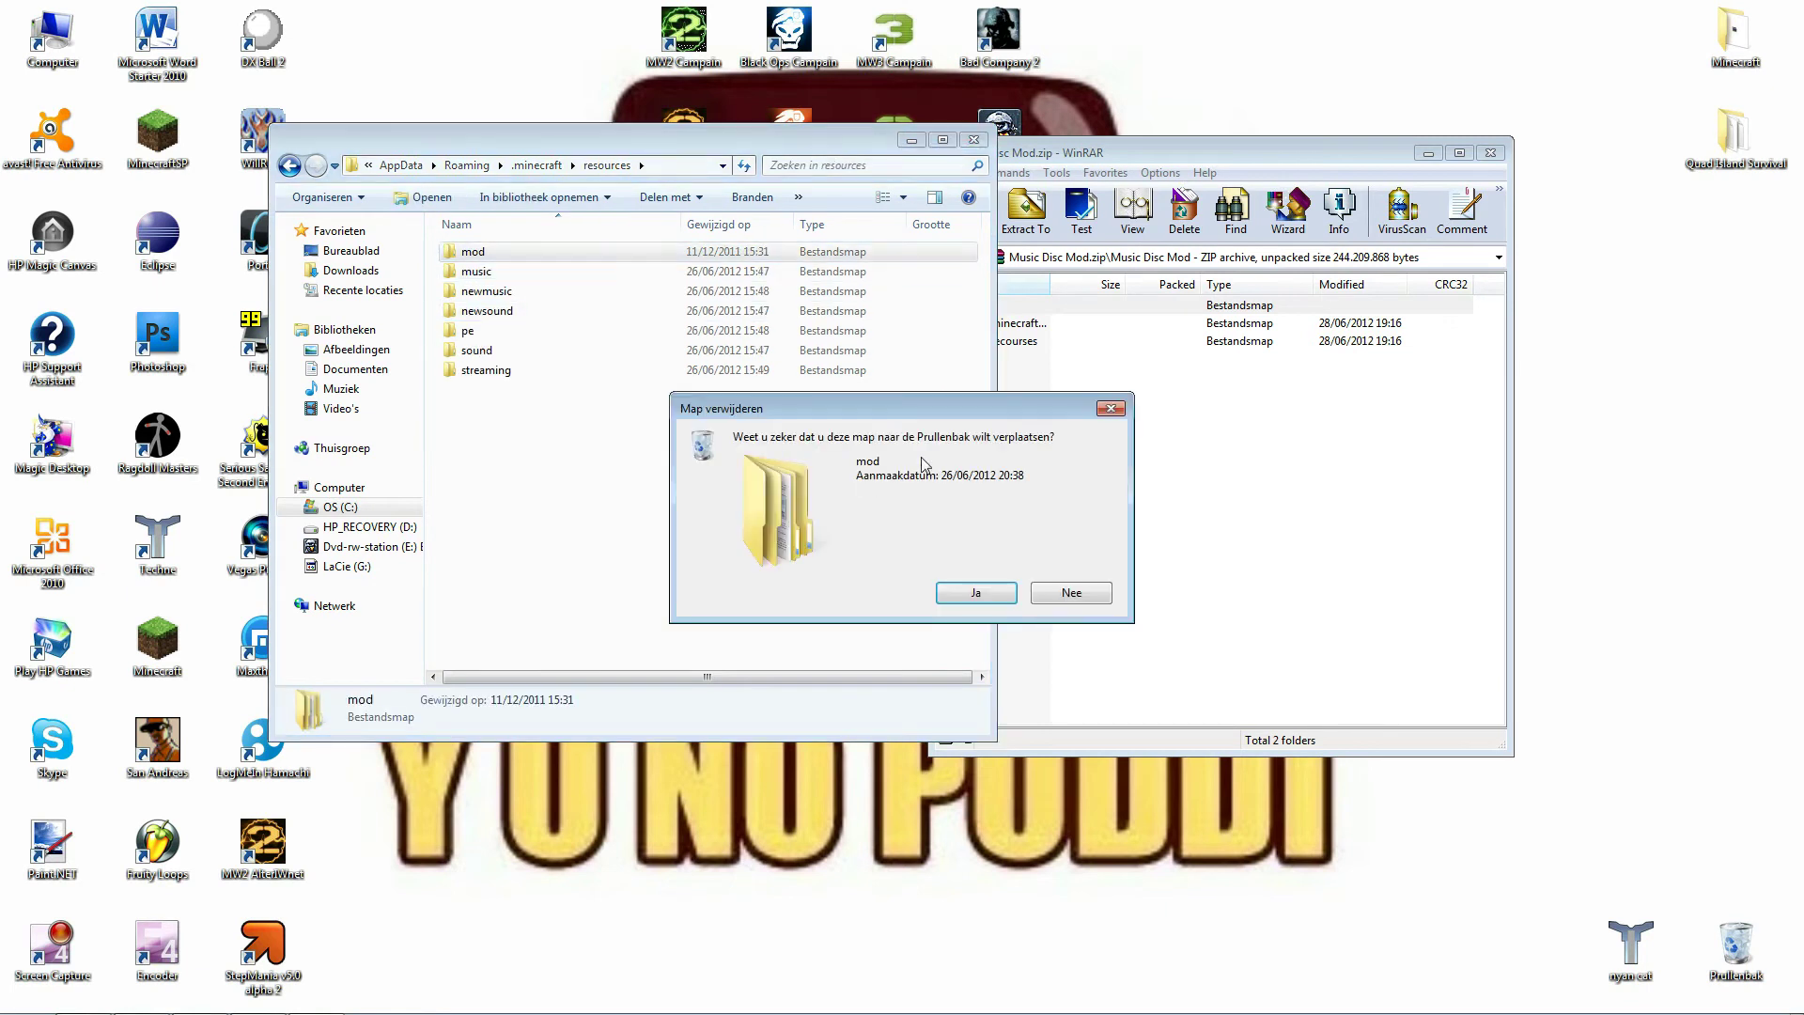
{"action": "left_click", "coordinate": [1009, 602]}
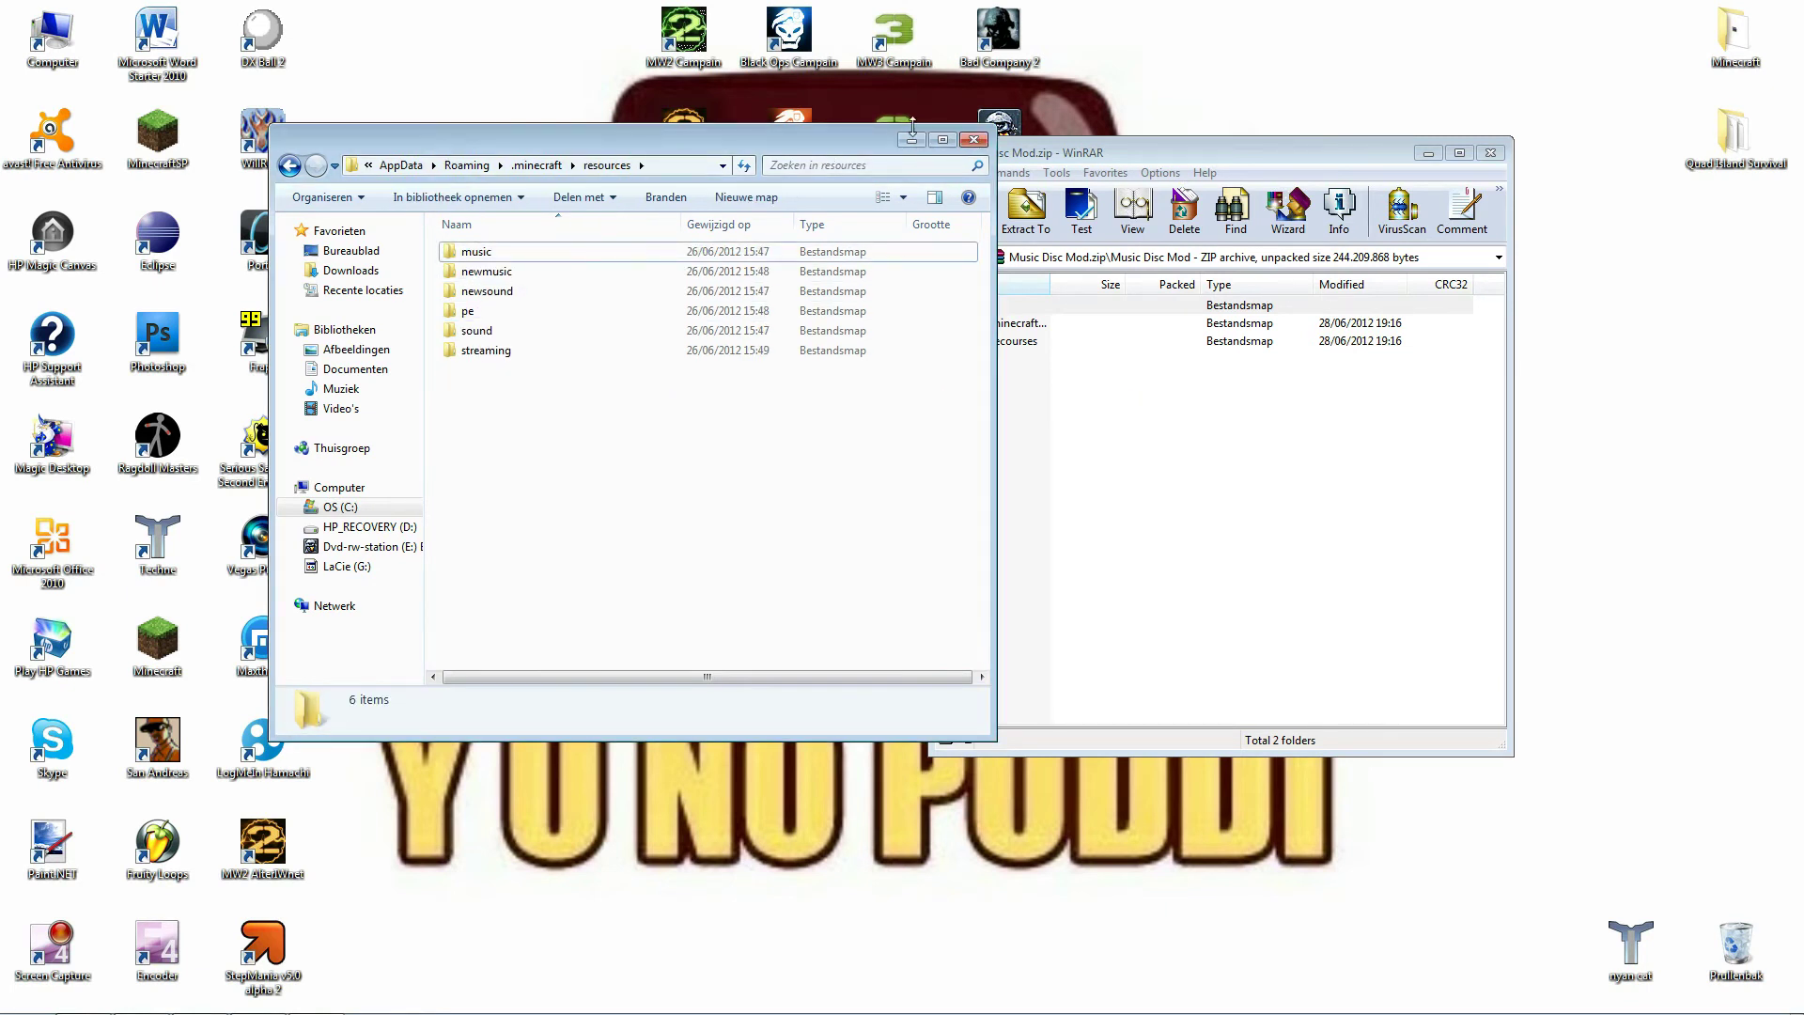
Close Explorer and run MinecraftSP.exe with Force Update ticked, then enter the game.
{"action": "left_click", "coordinate": [973, 139]}
{"action": "double_click", "coordinate": [157, 141]}
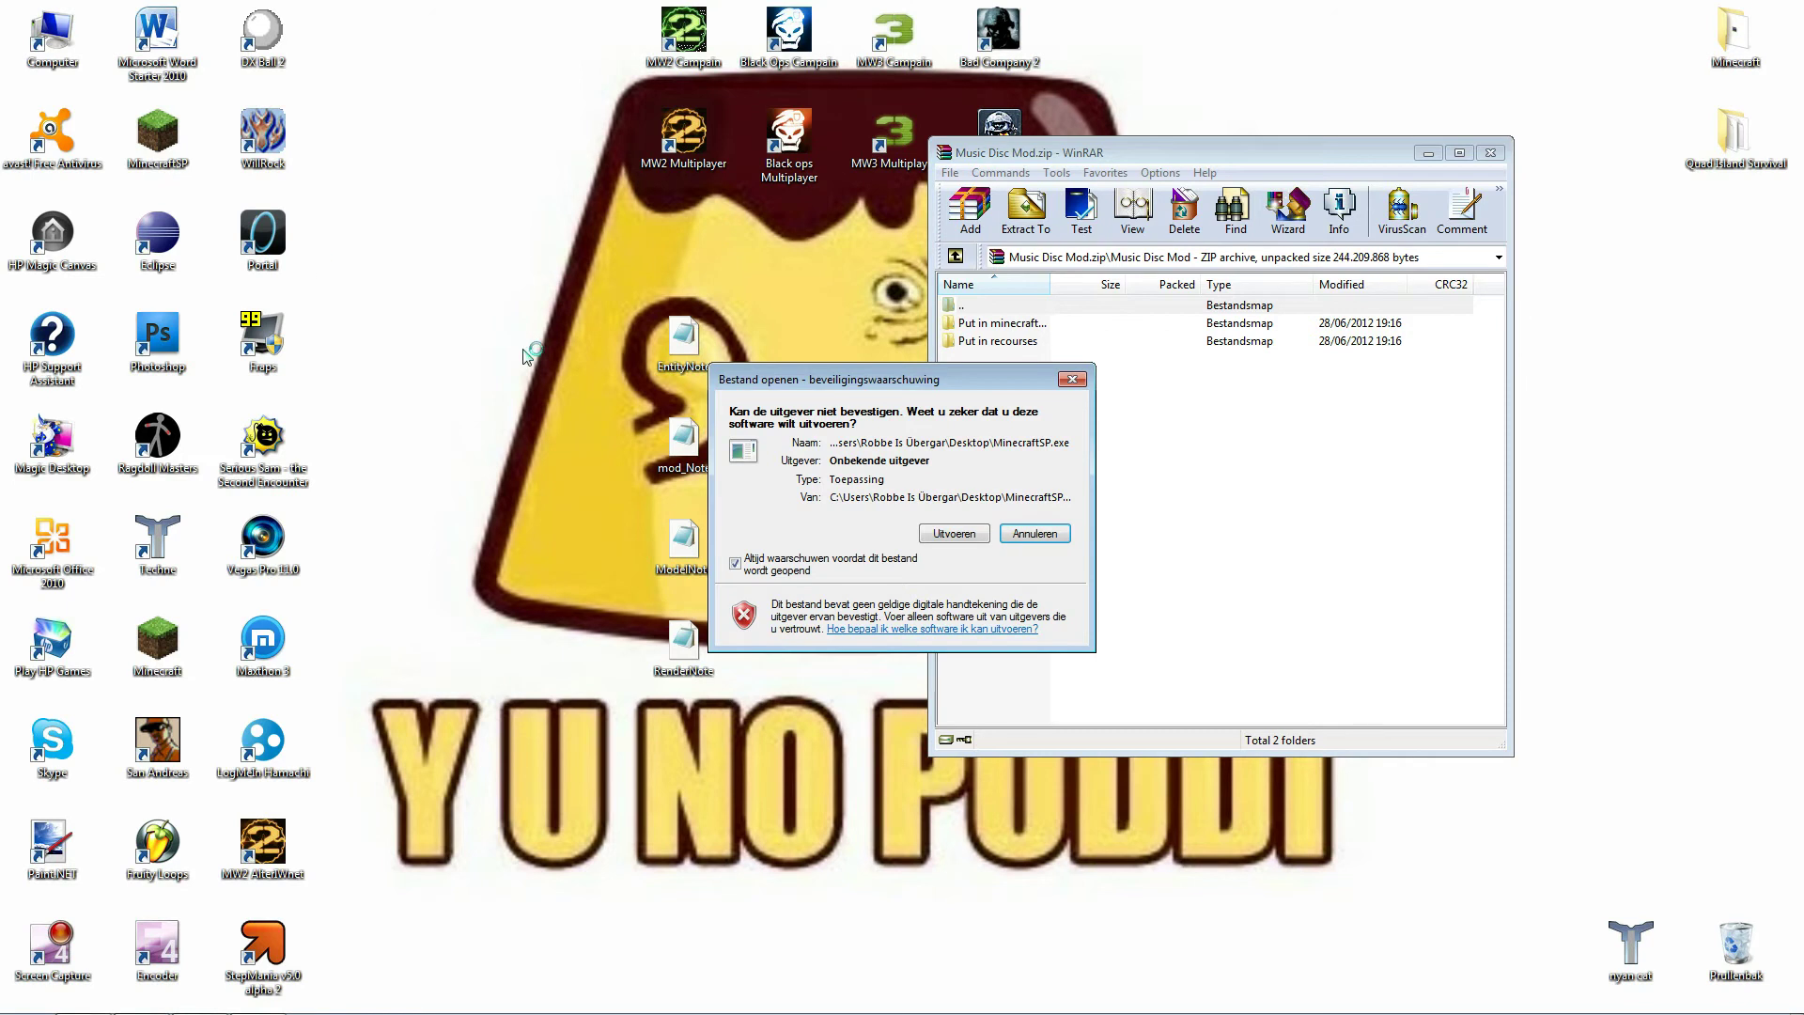
{"action": "left_click", "coordinate": [953, 533]}
{"action": "left_click", "coordinate": [864, 516]}
{"action": "left_click", "coordinate": [971, 543]}
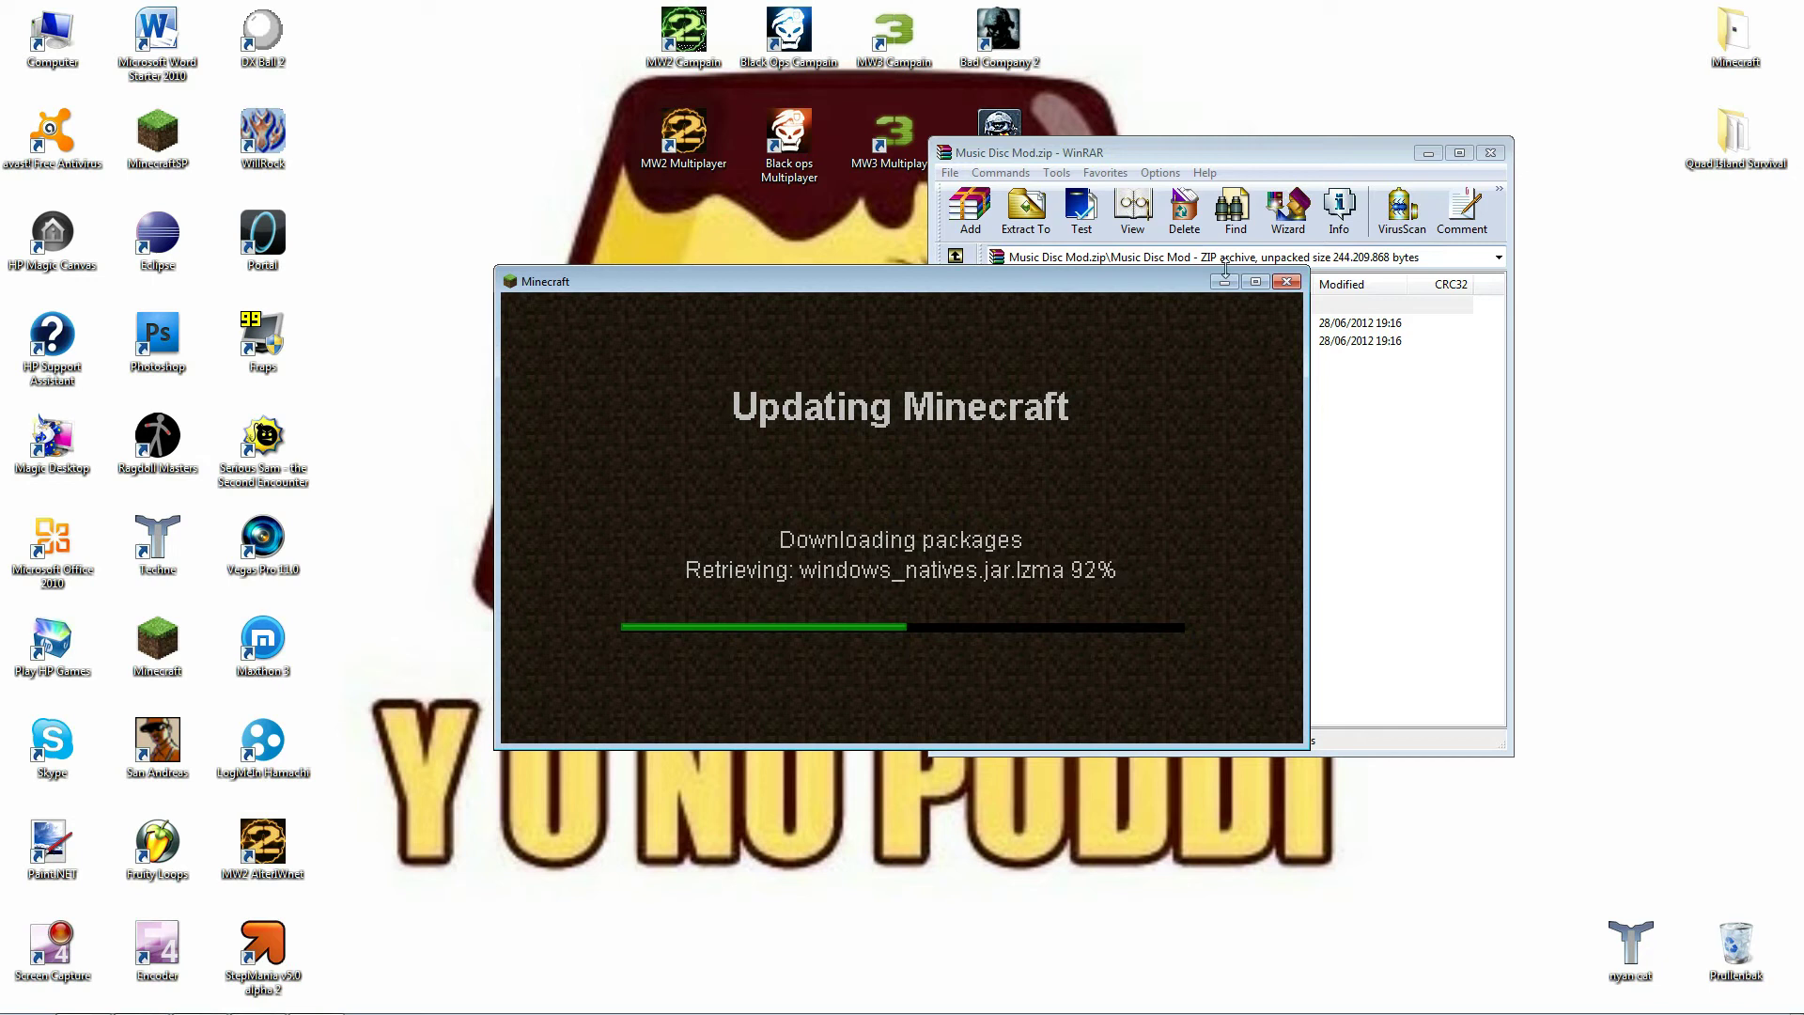
Close Minecraft and open the %appdata%\.minecraft\bin folder.
{"action": "left_click", "coordinate": [1287, 286]}
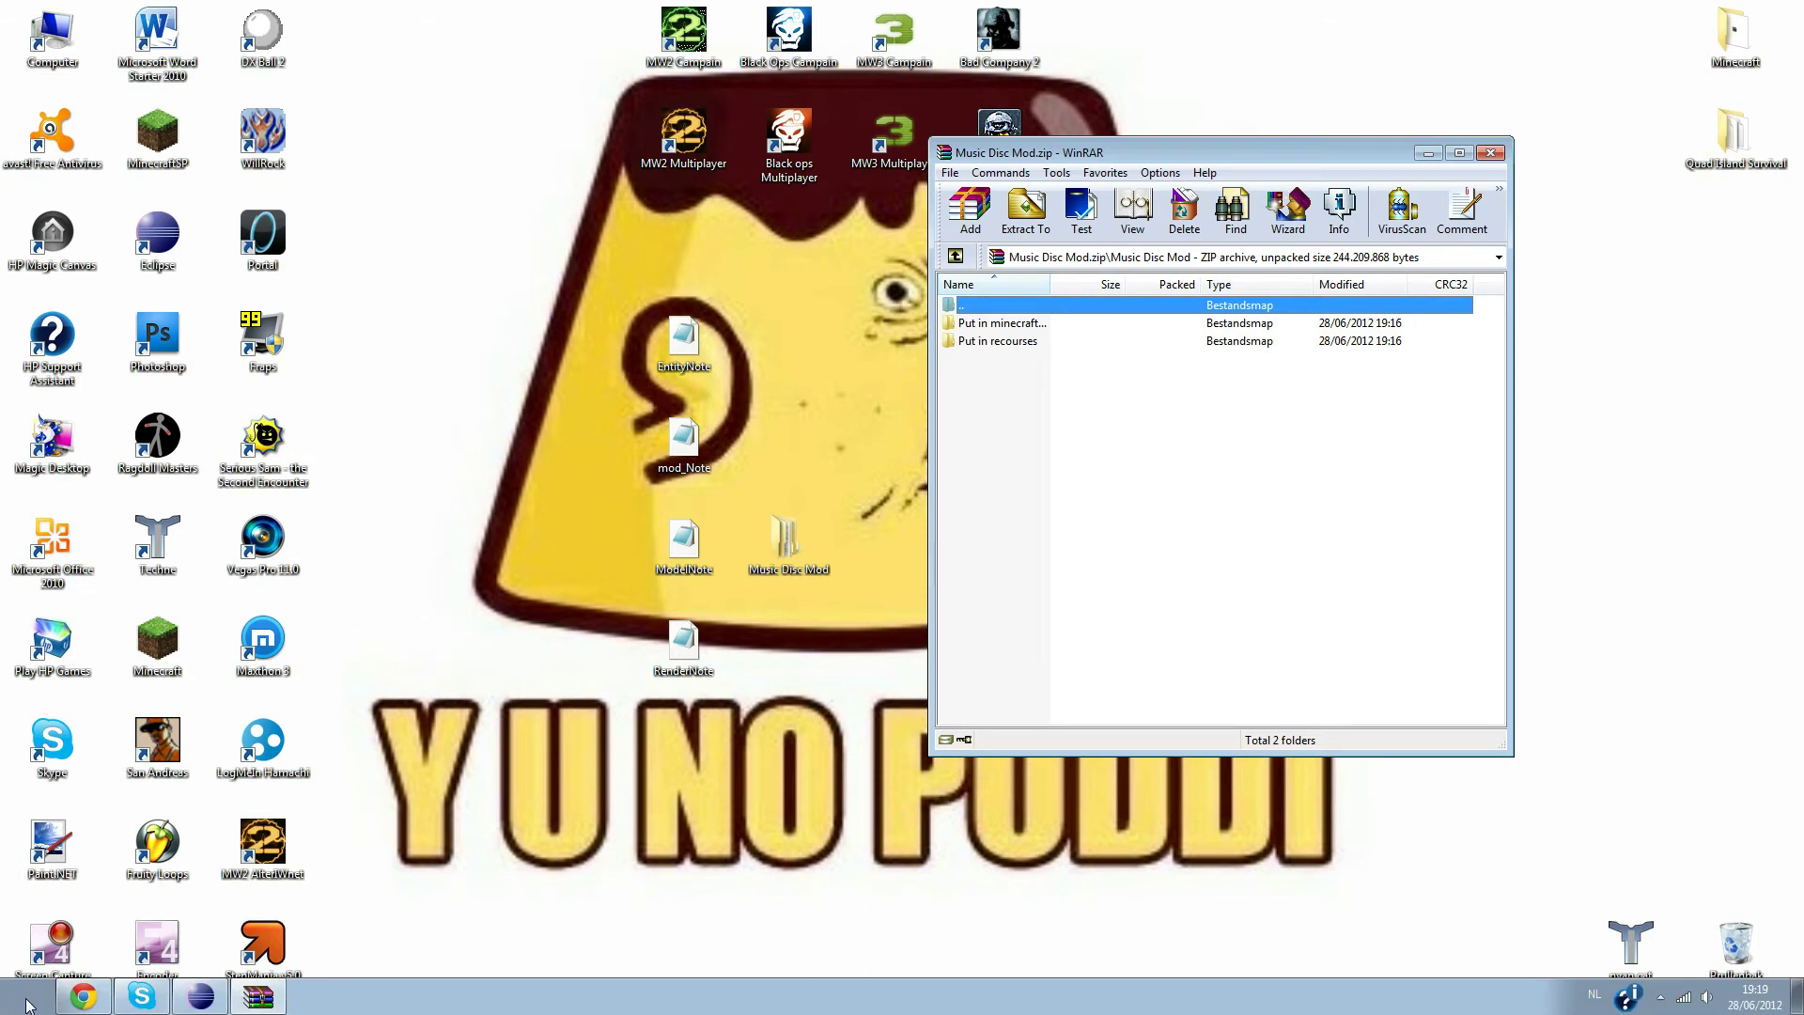
{"action": "left_click", "coordinate": [29, 1000]}
{"action": "type", "text": "%app"}
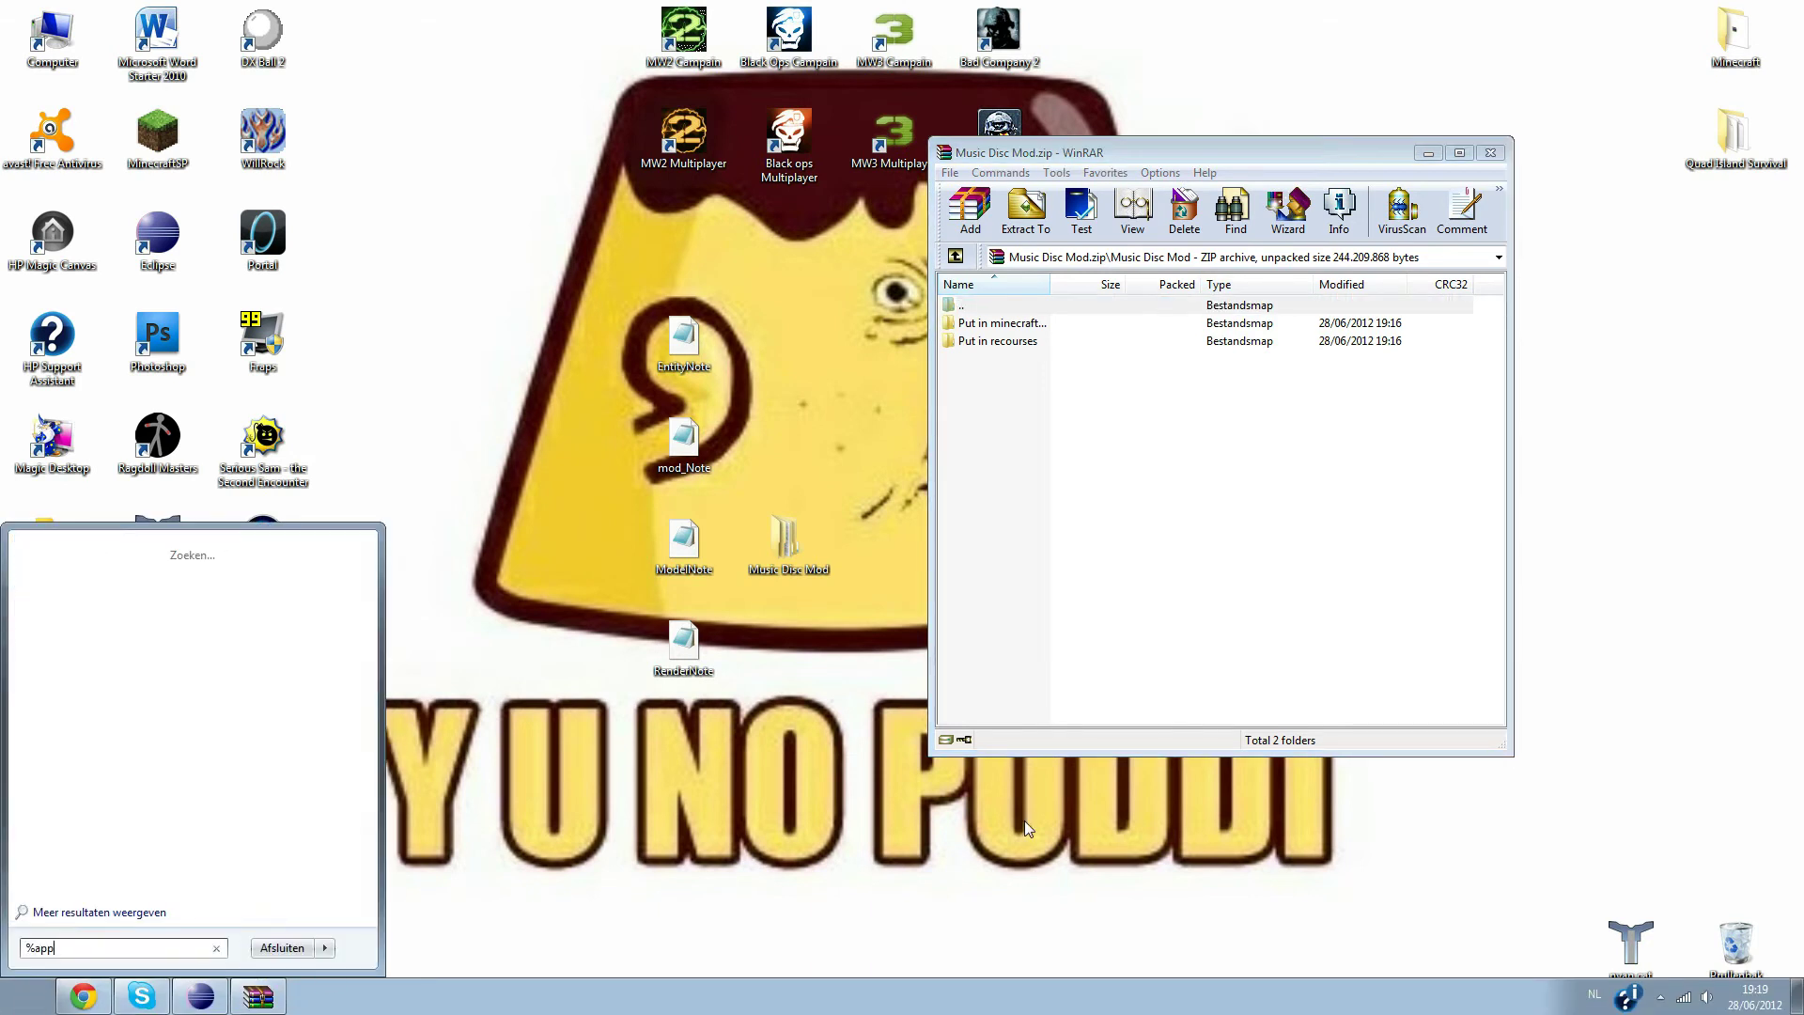
{"action": "type", "text": "data%"}
{"action": "key", "text": "Return"}
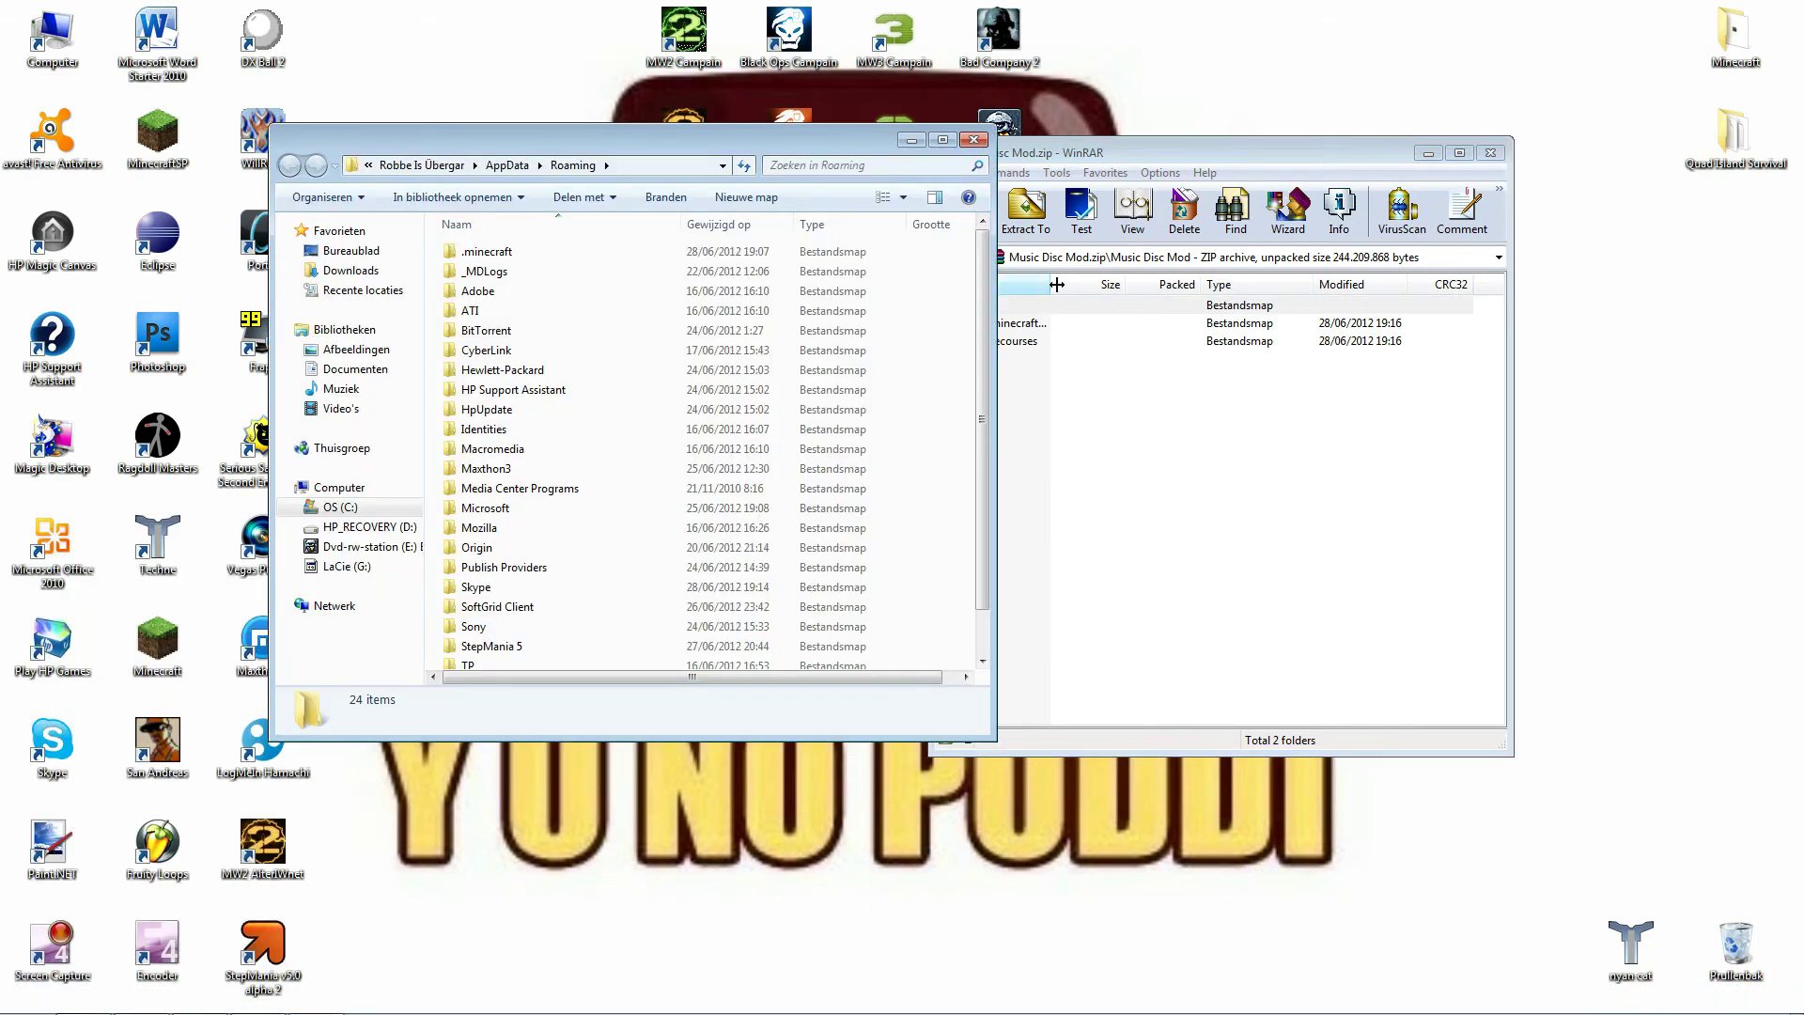
{"action": "double_click", "coordinate": [544, 253]}
{"action": "left_click_drag", "start_coordinate": [939, 152], "coordinate": [1130, 140]}
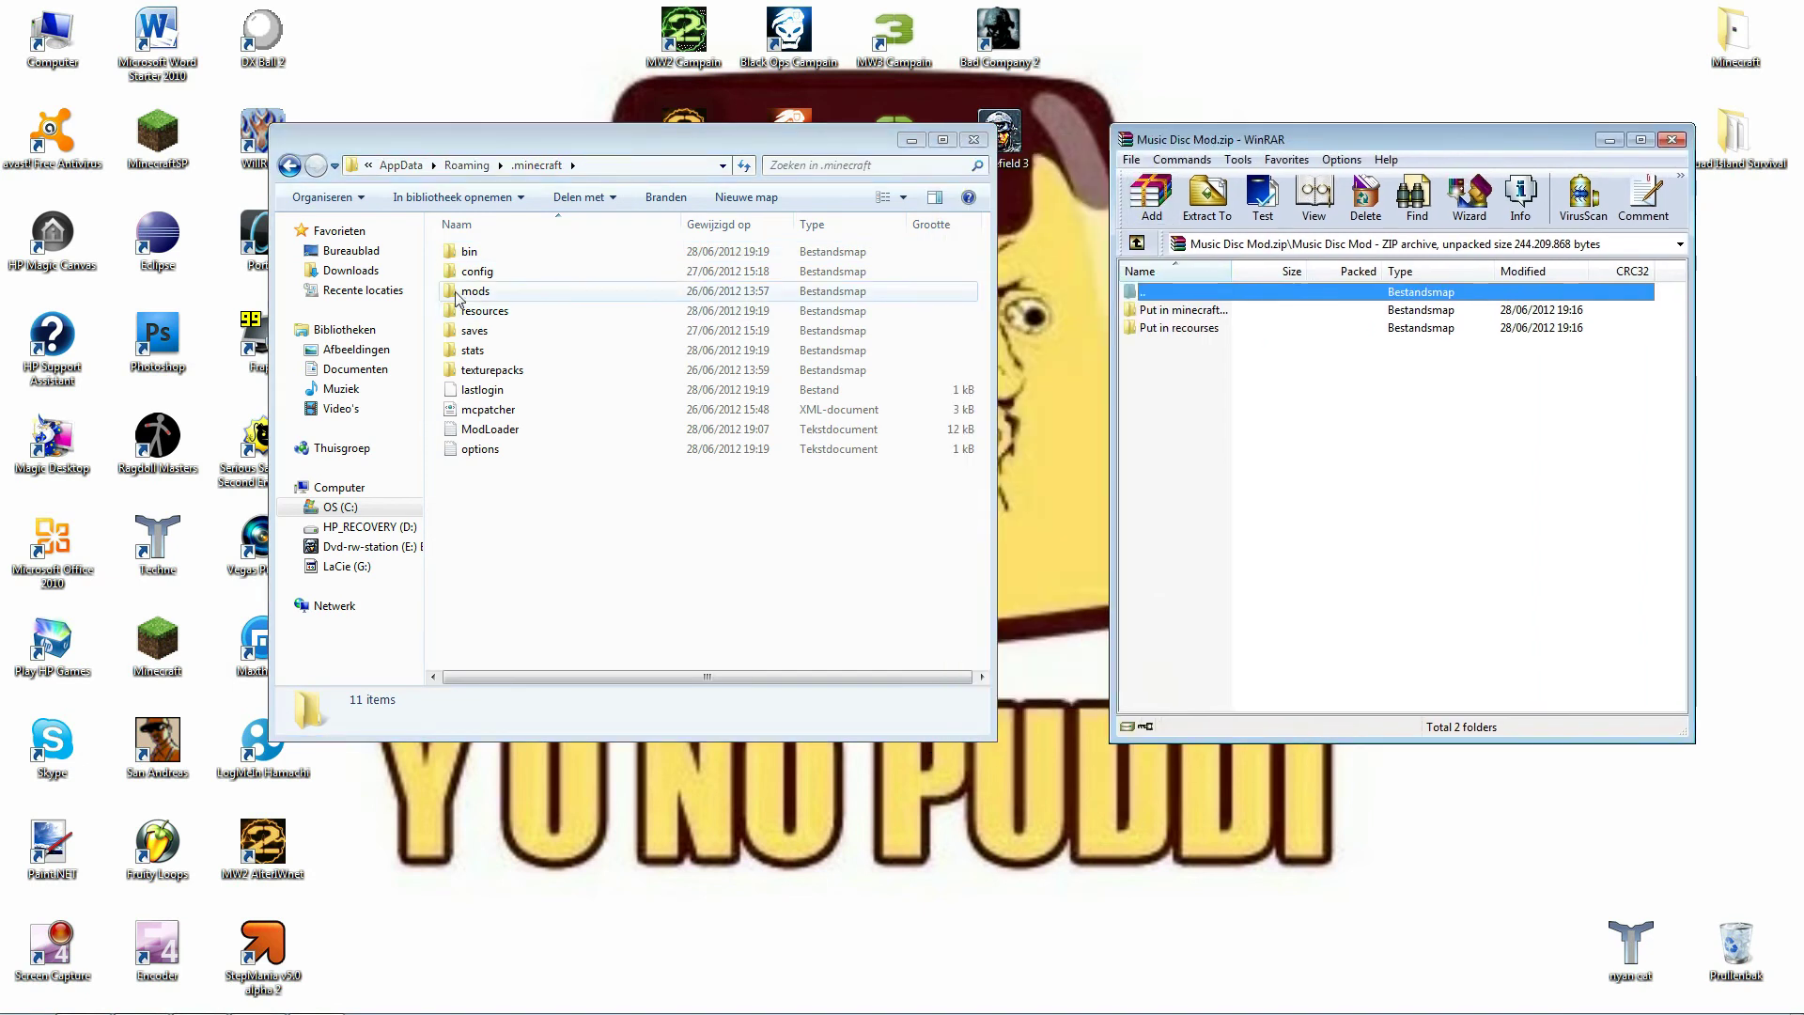
{"action": "left_click", "coordinate": [470, 252]}
{"action": "double_click", "coordinate": [470, 251]}
Delete minecraft-1.2.5 from the bin folder, confirming with Ja.
{"action": "left_click", "coordinate": [498, 370]}
{"action": "key", "text": "Delete"}
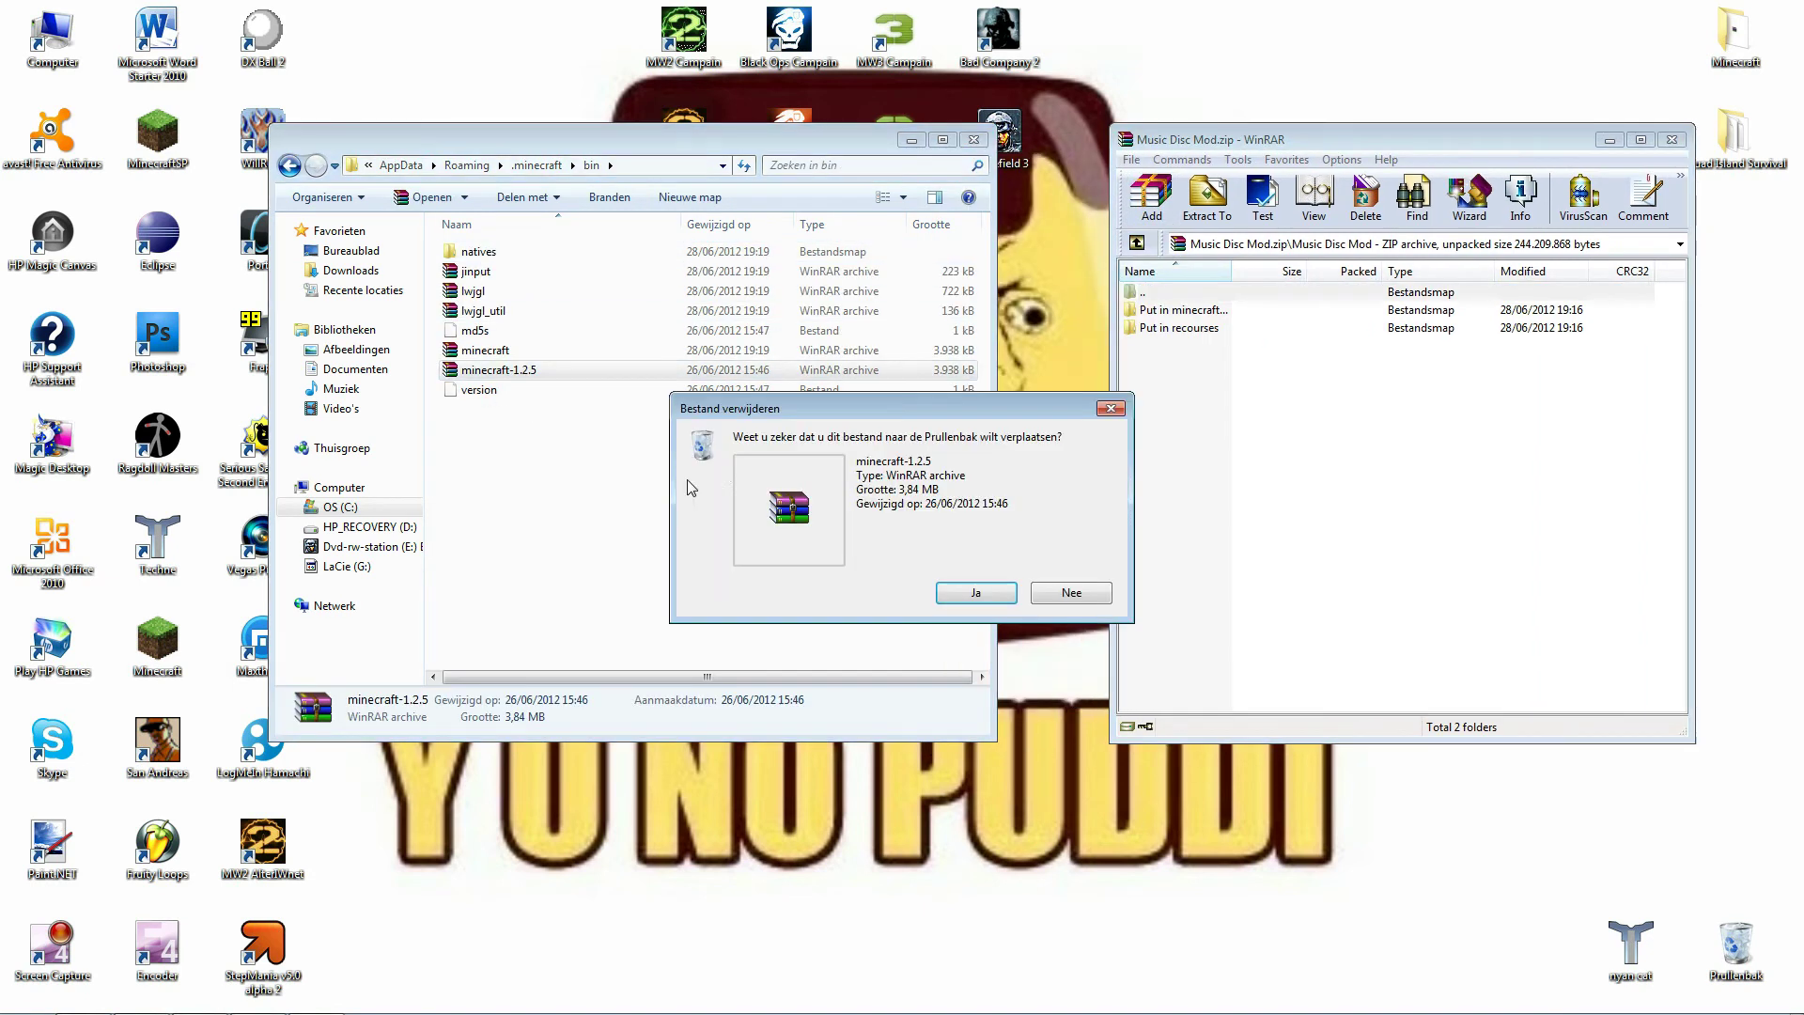
{"action": "left_click", "coordinate": [976, 593]}
Open minecraft.jar in WinRAR and delete its META-INF folder.
{"action": "double_click", "coordinate": [485, 350]}
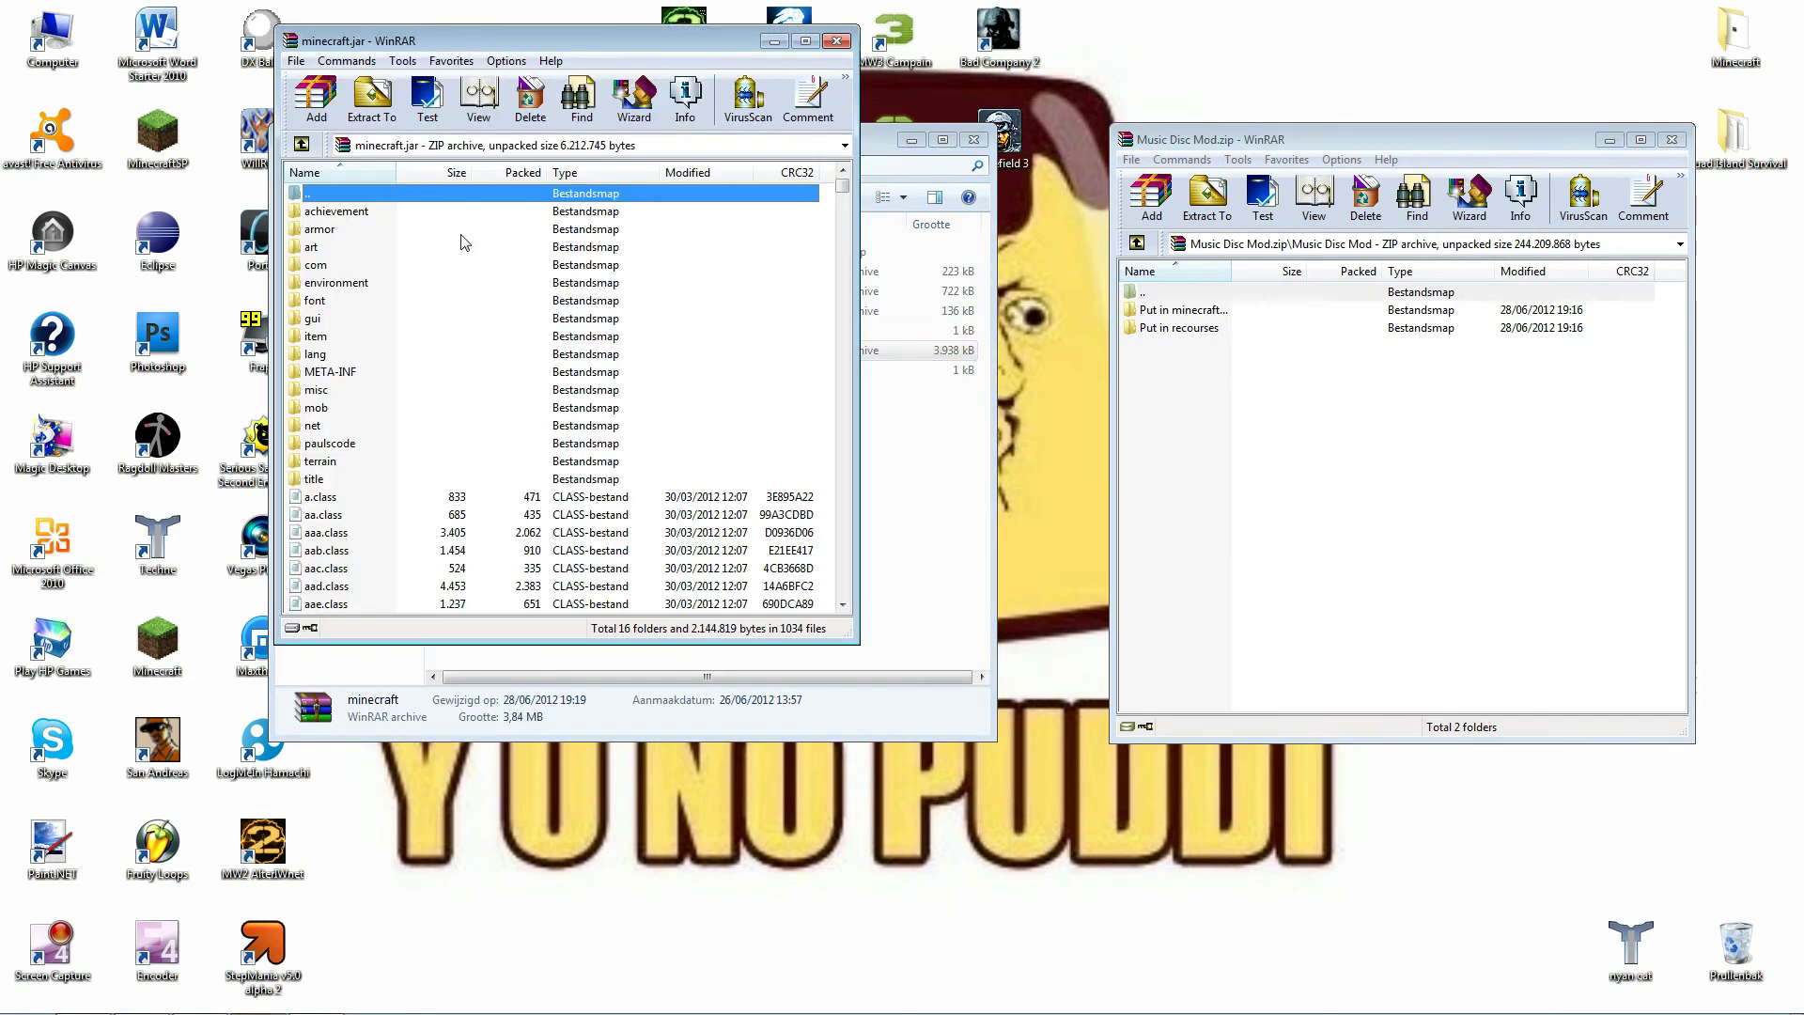
{"action": "right_click", "coordinate": [336, 372]}
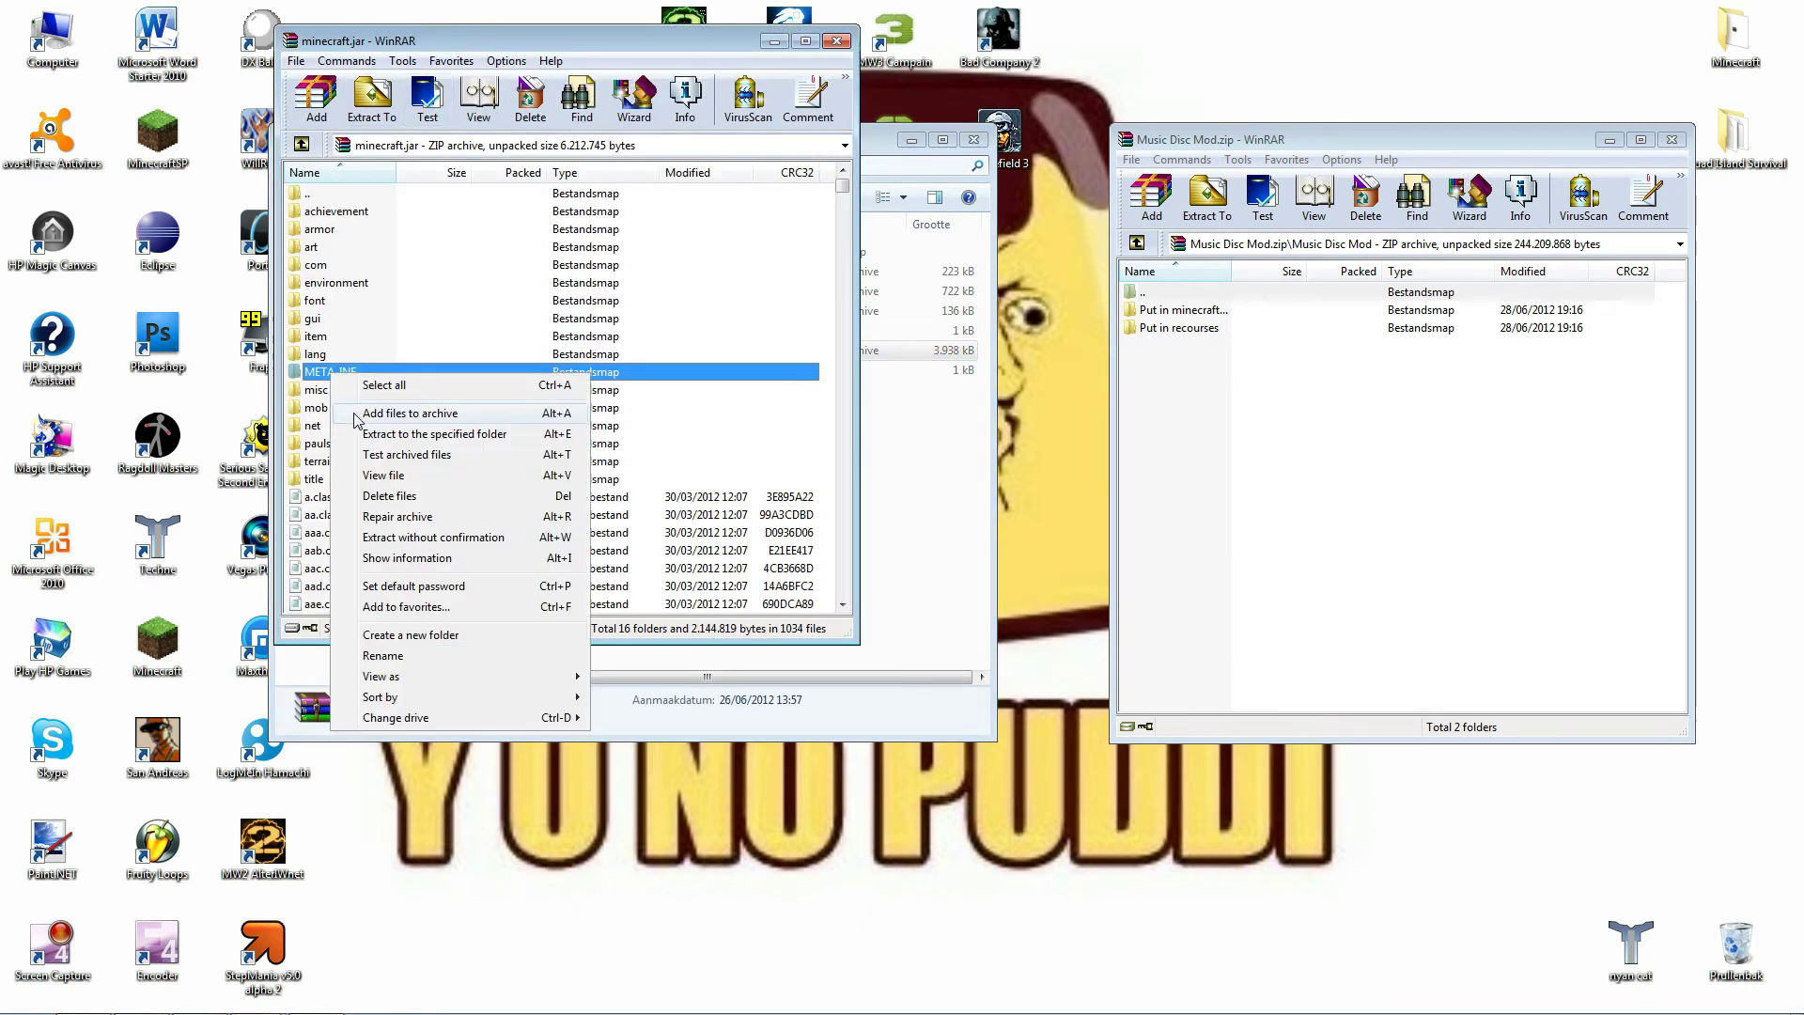
{"action": "left_click", "coordinate": [398, 496]}
{"action": "left_click", "coordinate": [923, 580]}
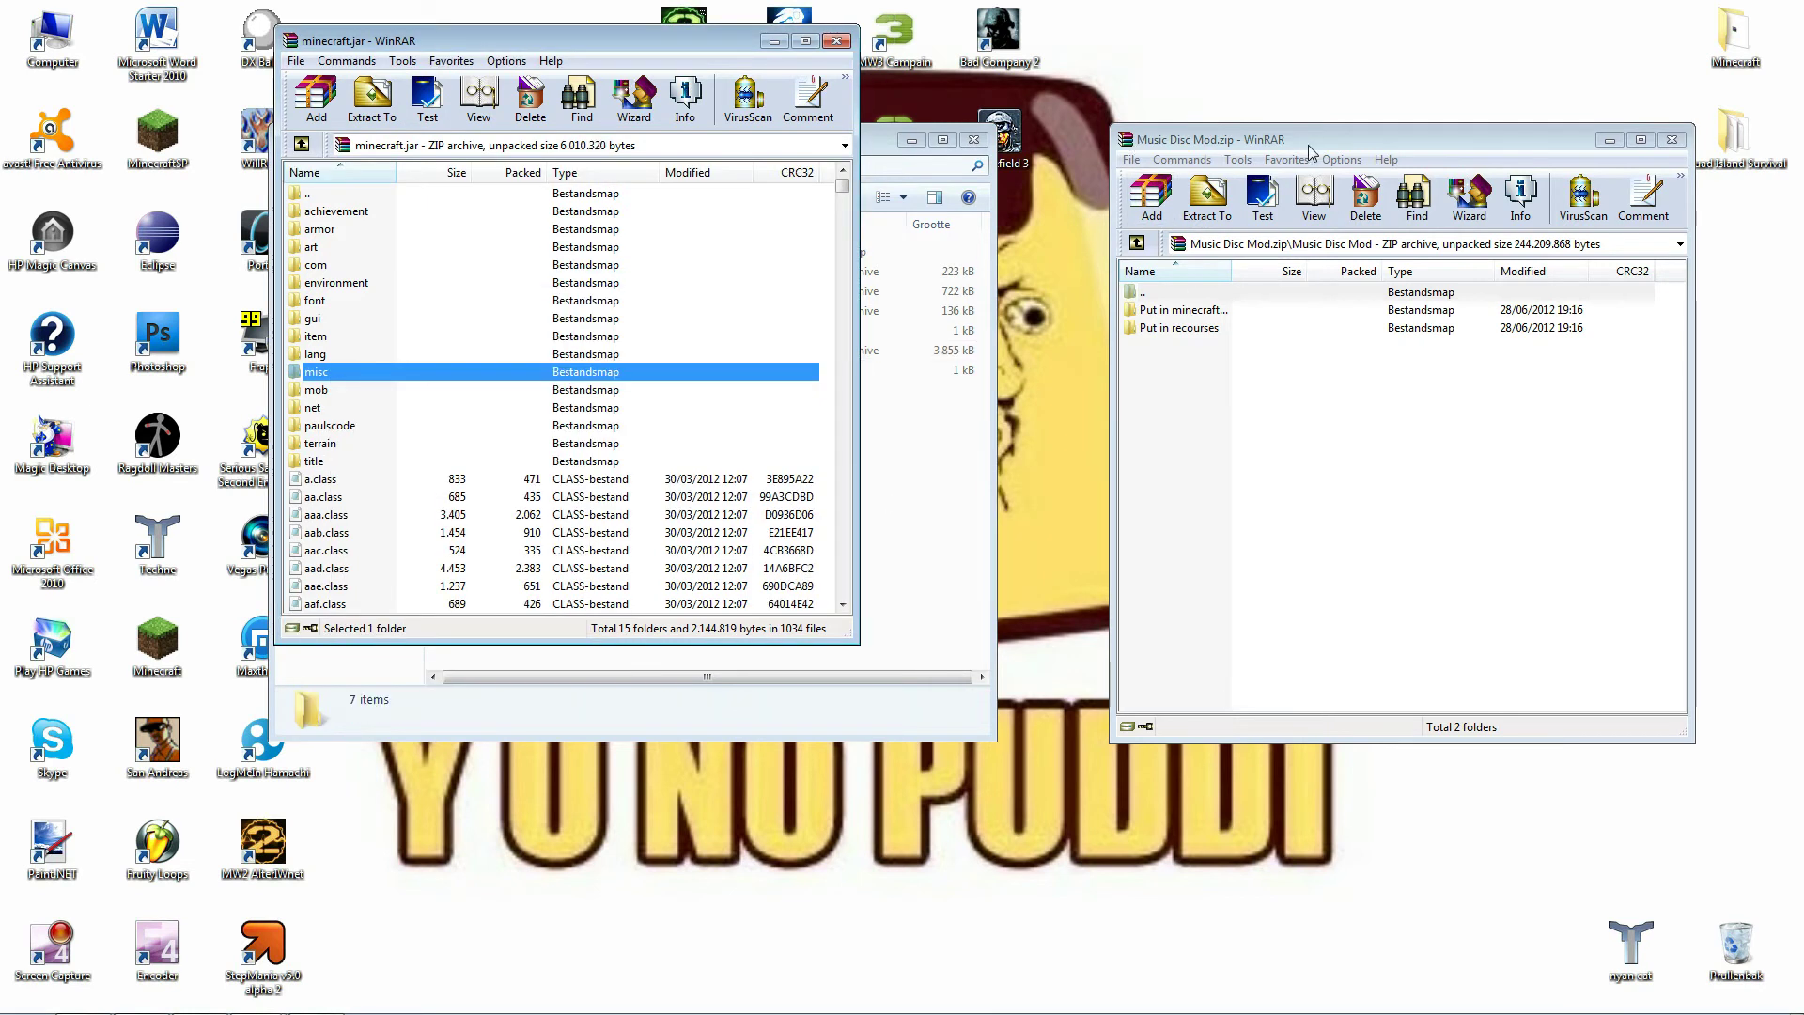
{"action": "left_click", "coordinate": [1226, 296]}
Add the MusicDiscMod folder and class files from 'Put in minecraft.jar' into minecraft.jar.
{"action": "left_click_drag", "start_coordinate": [1232, 270], "coordinate": [1261, 271]}
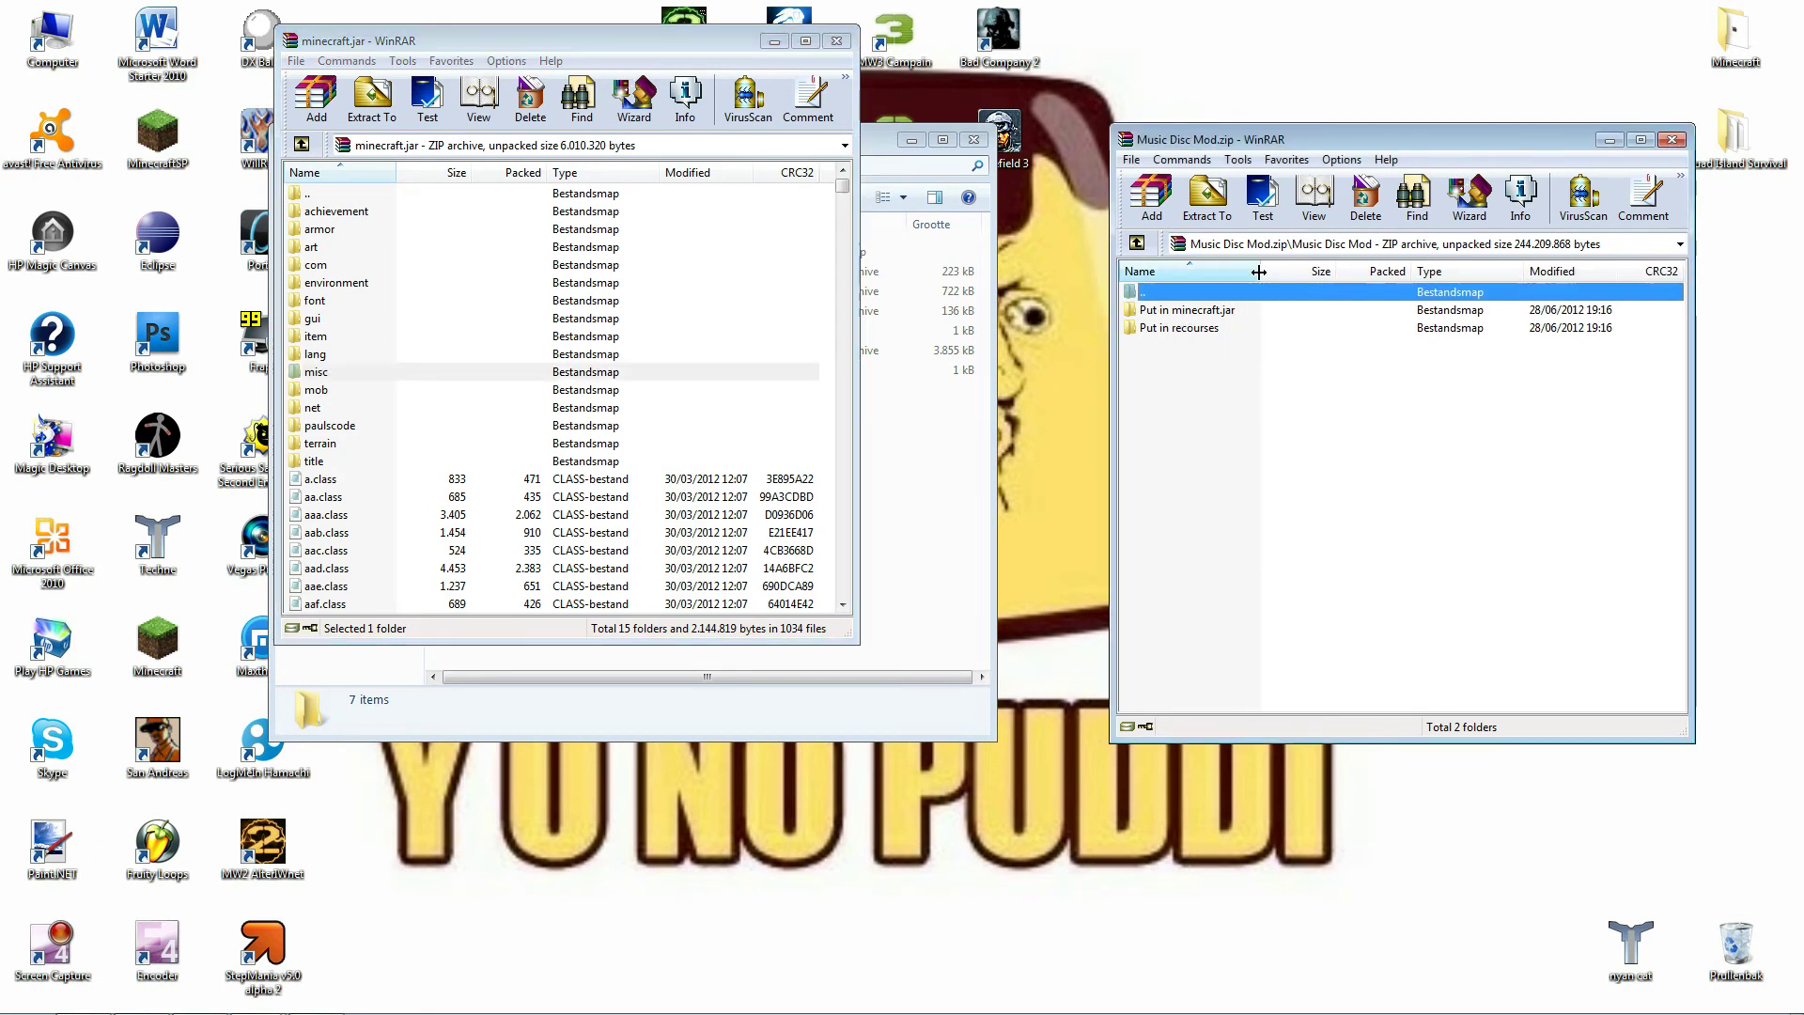
{"action": "double_click", "coordinate": [1185, 310]}
{"action": "mouse_move", "coordinate": [1215, 675]}
{"action": "left_mouse_down"}
{"action": "mouse_move", "coordinate": [1185, 307]}
{"action": "mouse_move", "coordinate": [1191, 621]}
{"action": "left_mouse_up"}
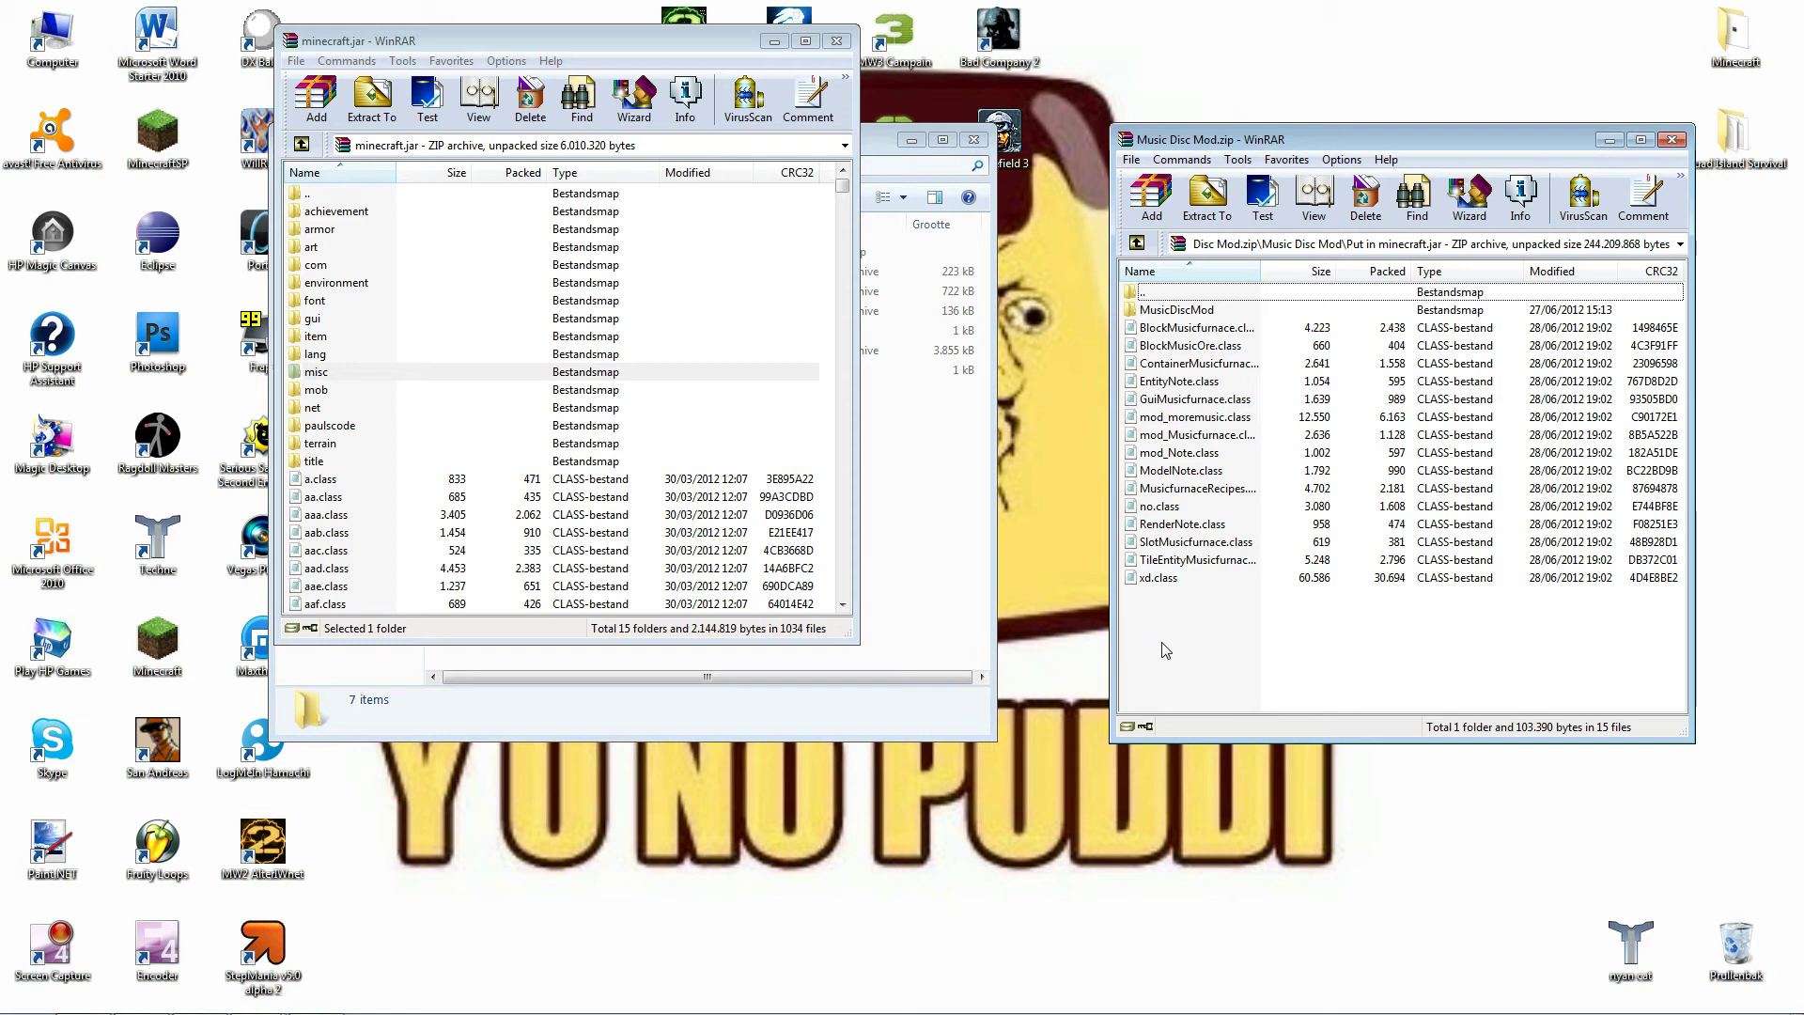
{"action": "left_click_drag", "start_coordinate": [1166, 650], "coordinate": [1145, 293]}
{"action": "left_click_drag", "start_coordinate": [1185, 423], "coordinate": [626, 444]}
{"action": "left_click", "coordinate": [590, 510]}
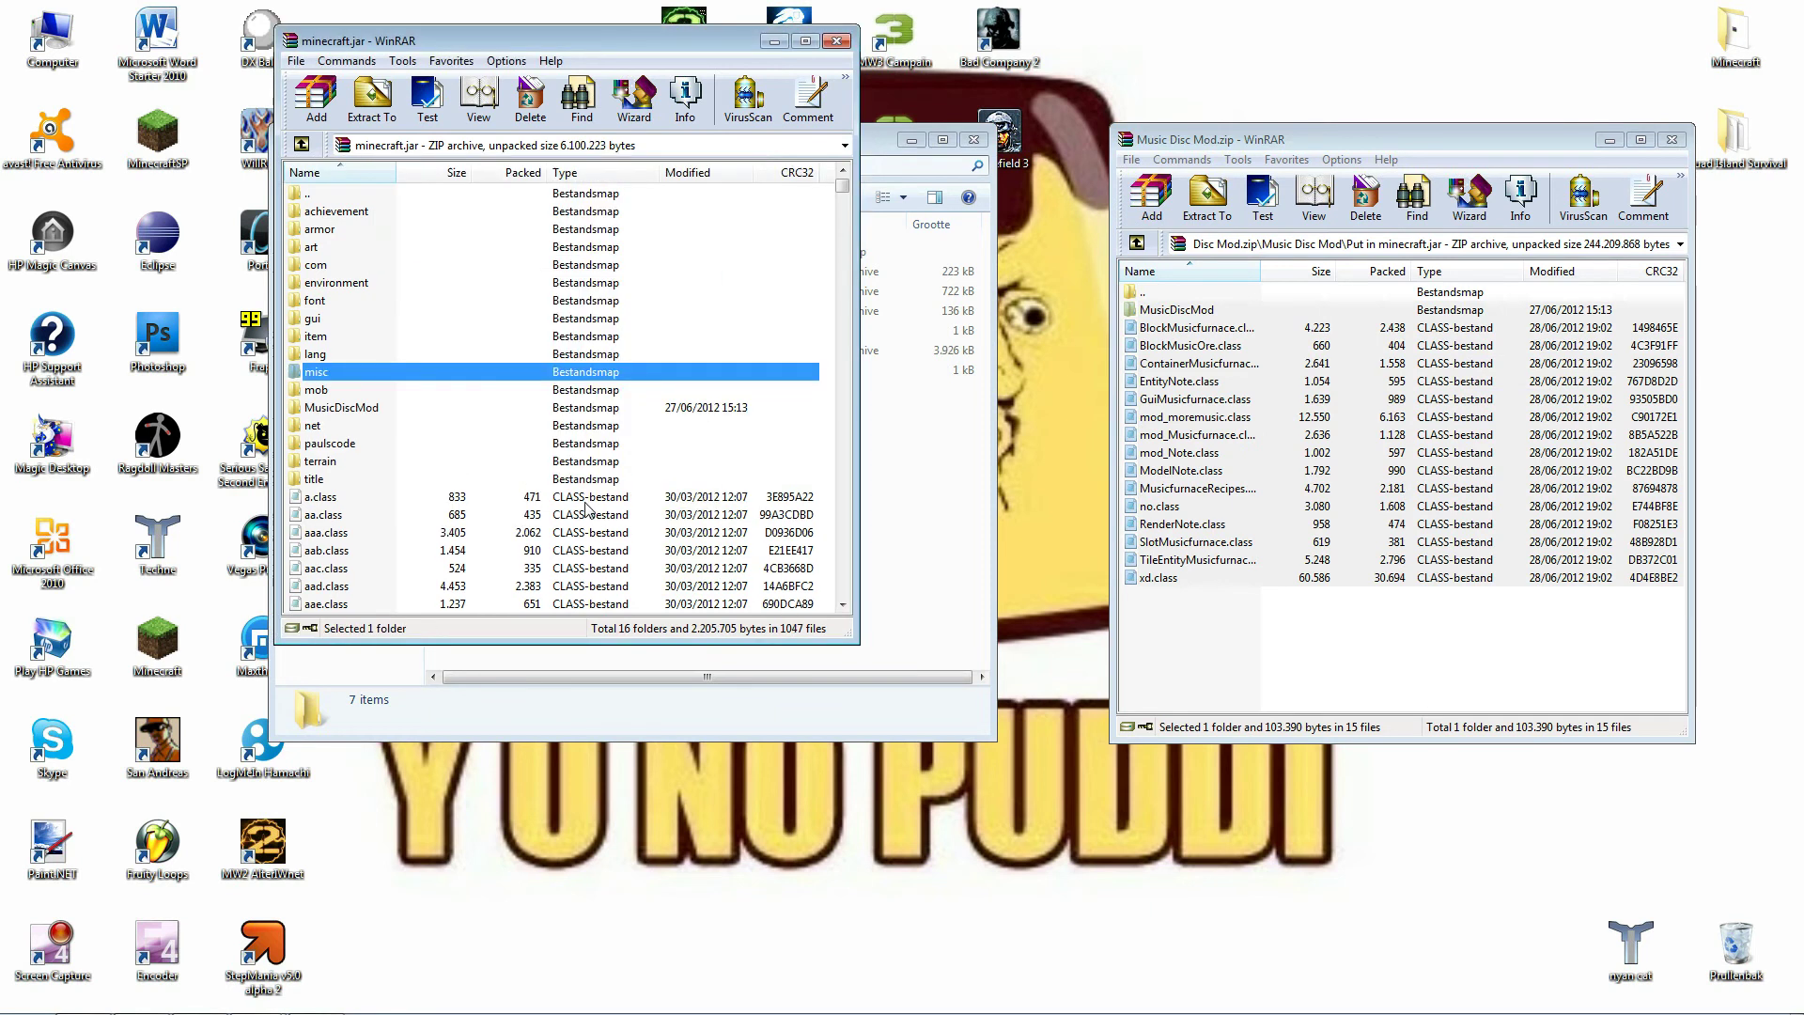
Drag the mod folder from 'Put in recourses' into the .minecraft resources folder.
{"action": "left_click", "coordinate": [842, 43]}
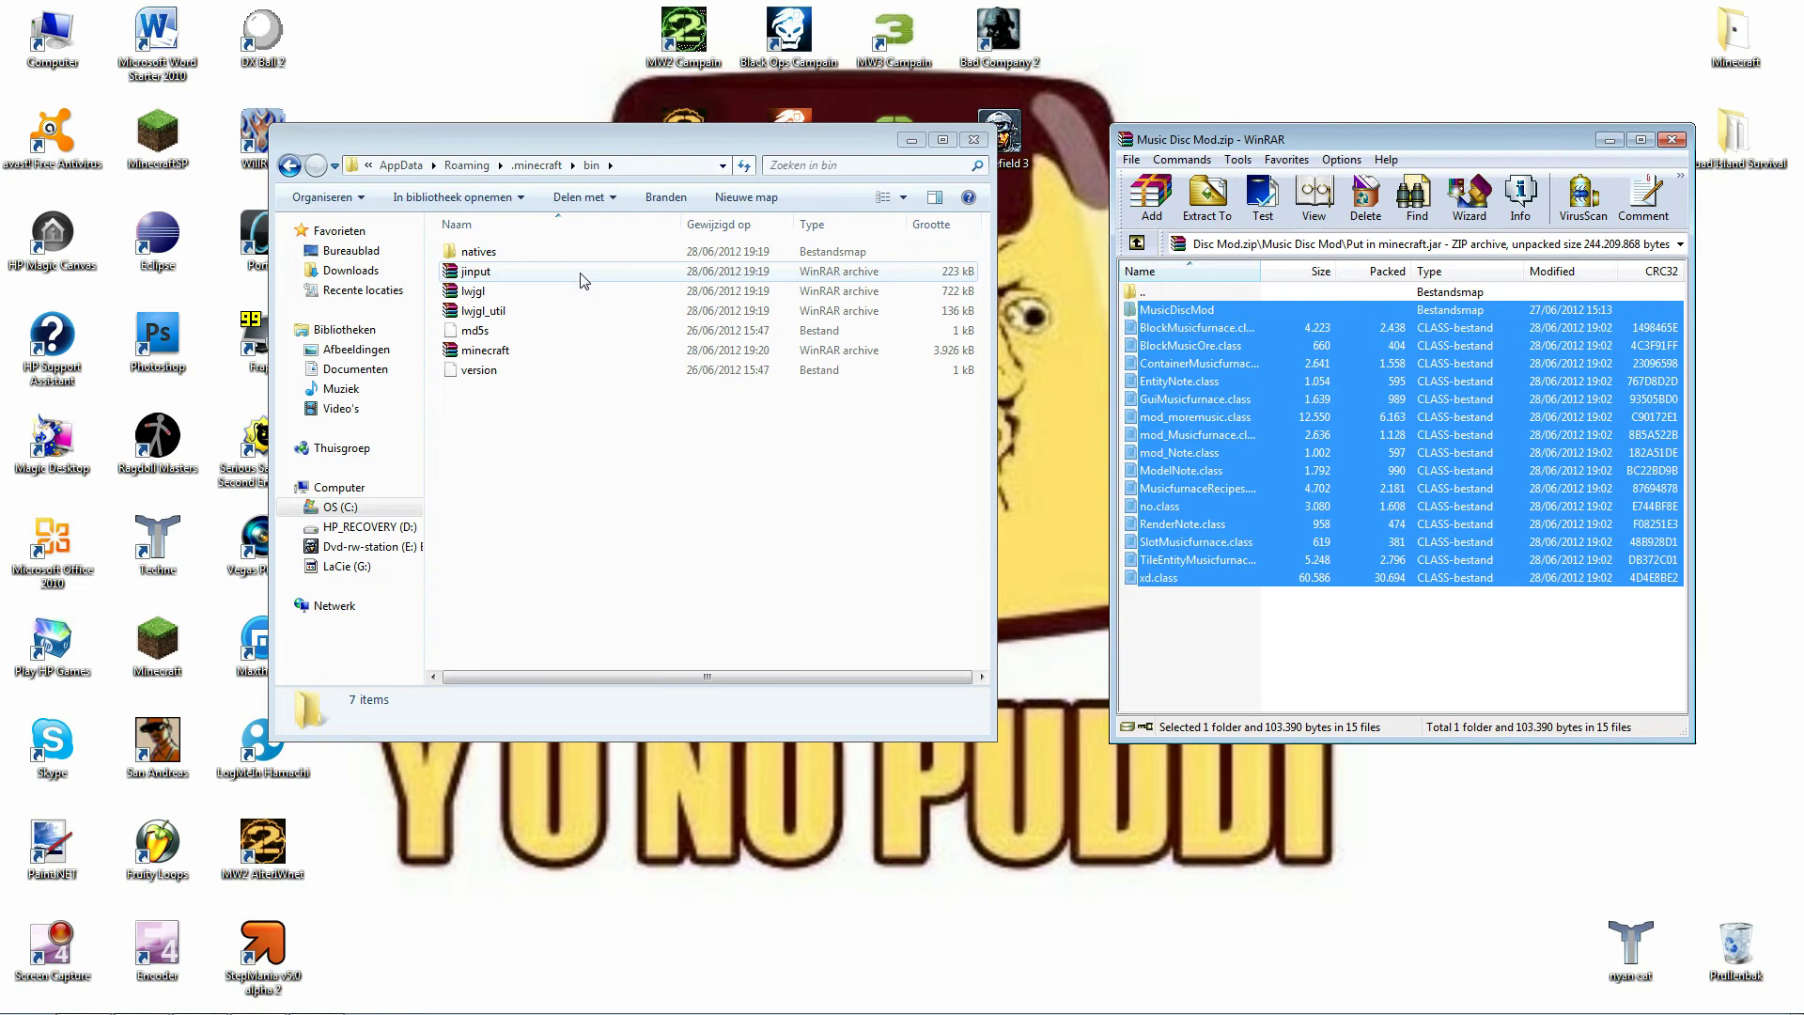
{"action": "left_click", "coordinate": [537, 164]}
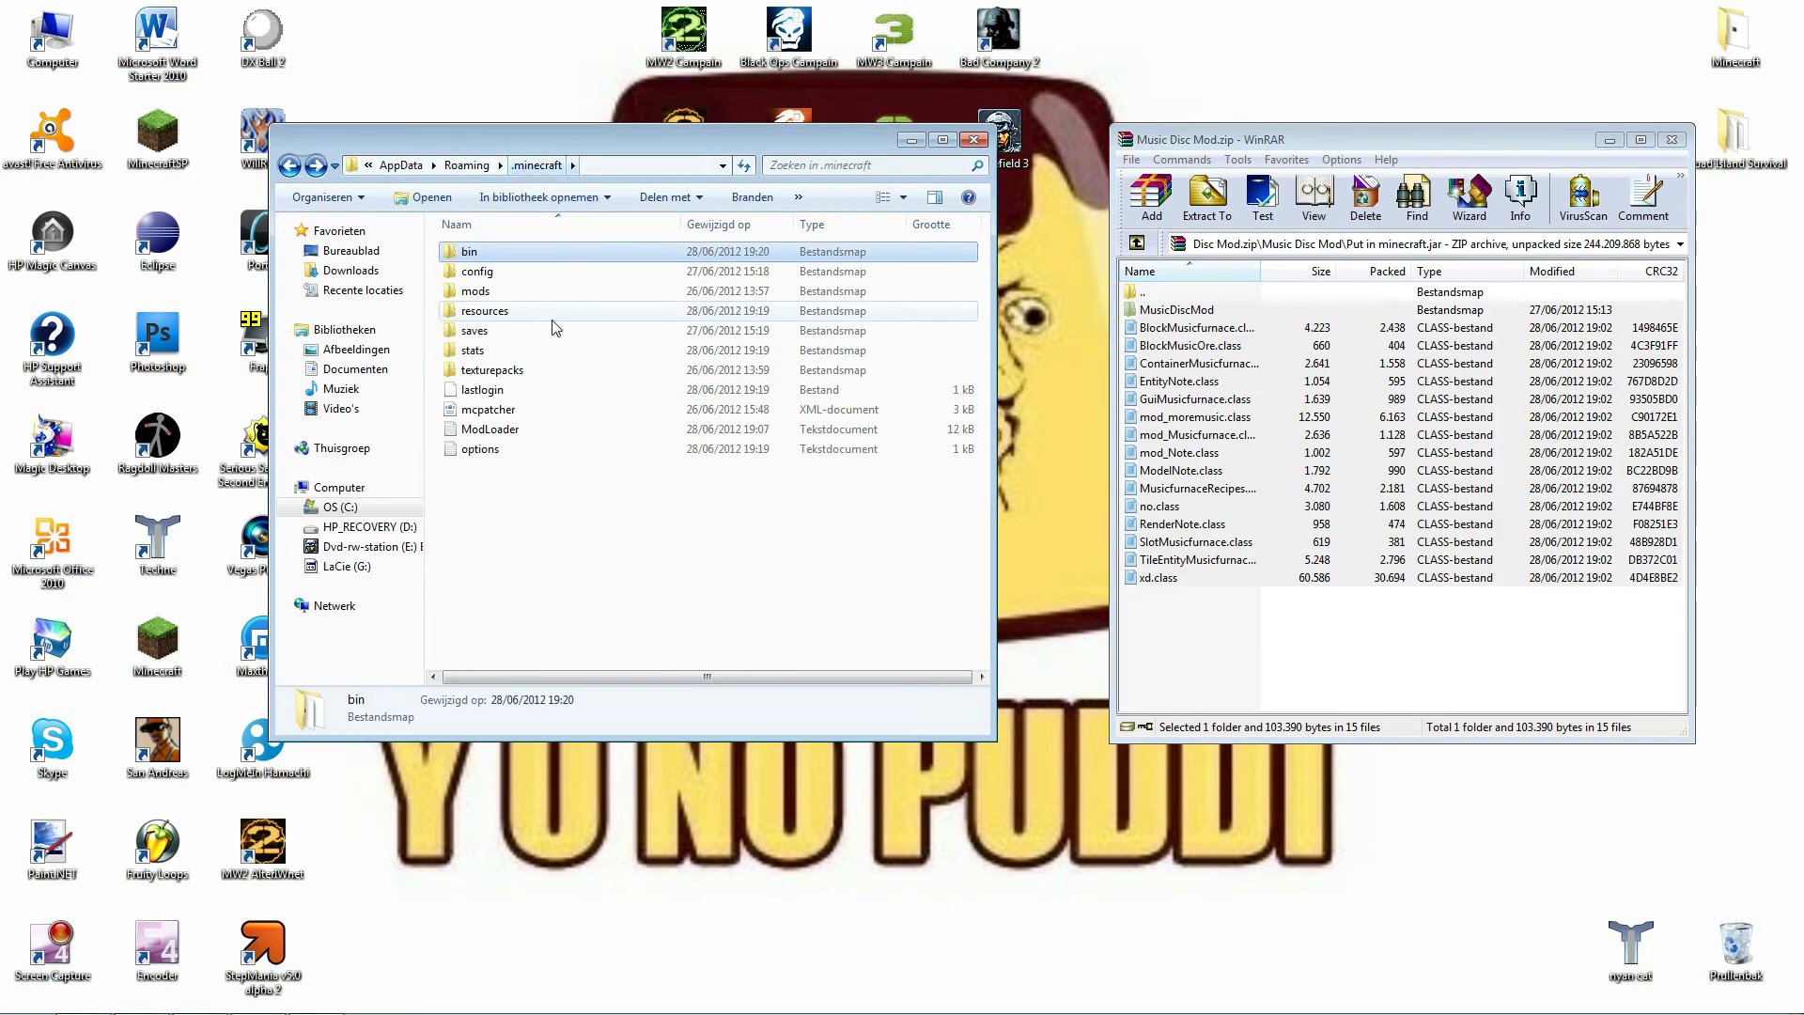
{"action": "double_click", "coordinate": [486, 311]}
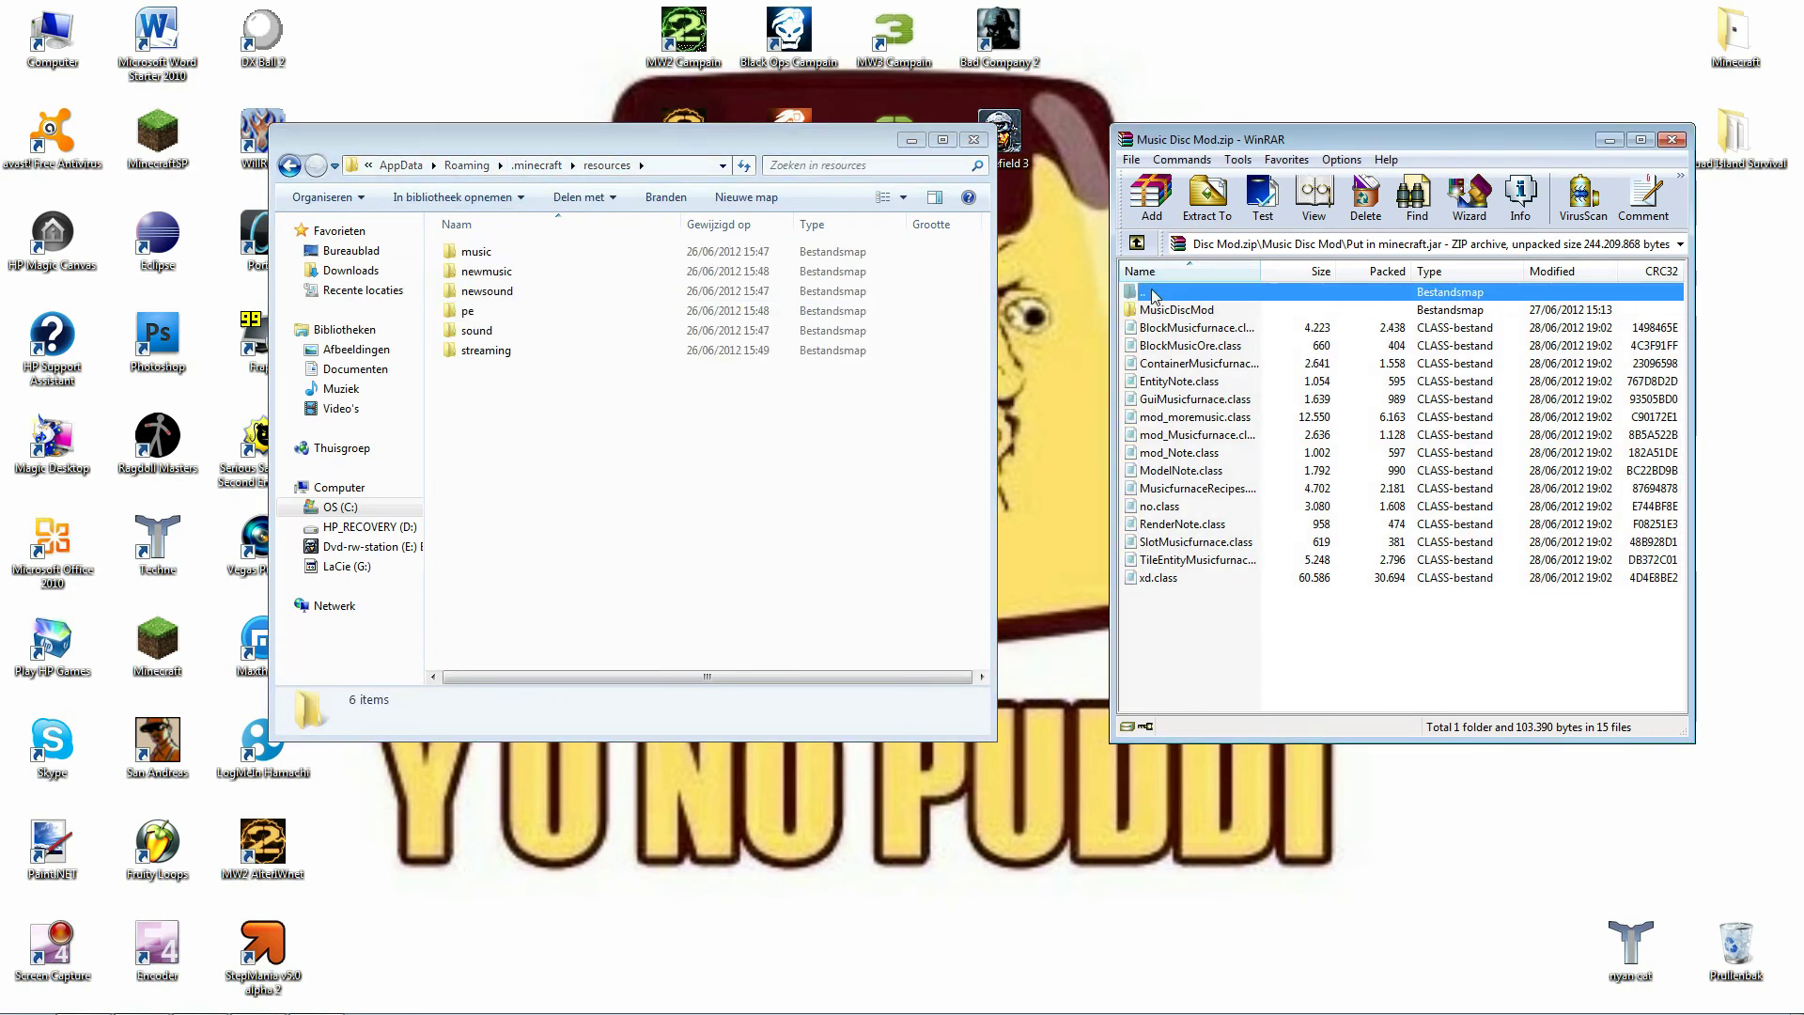
{"action": "double_click", "coordinate": [1145, 294]}
{"action": "double_click", "coordinate": [1178, 327]}
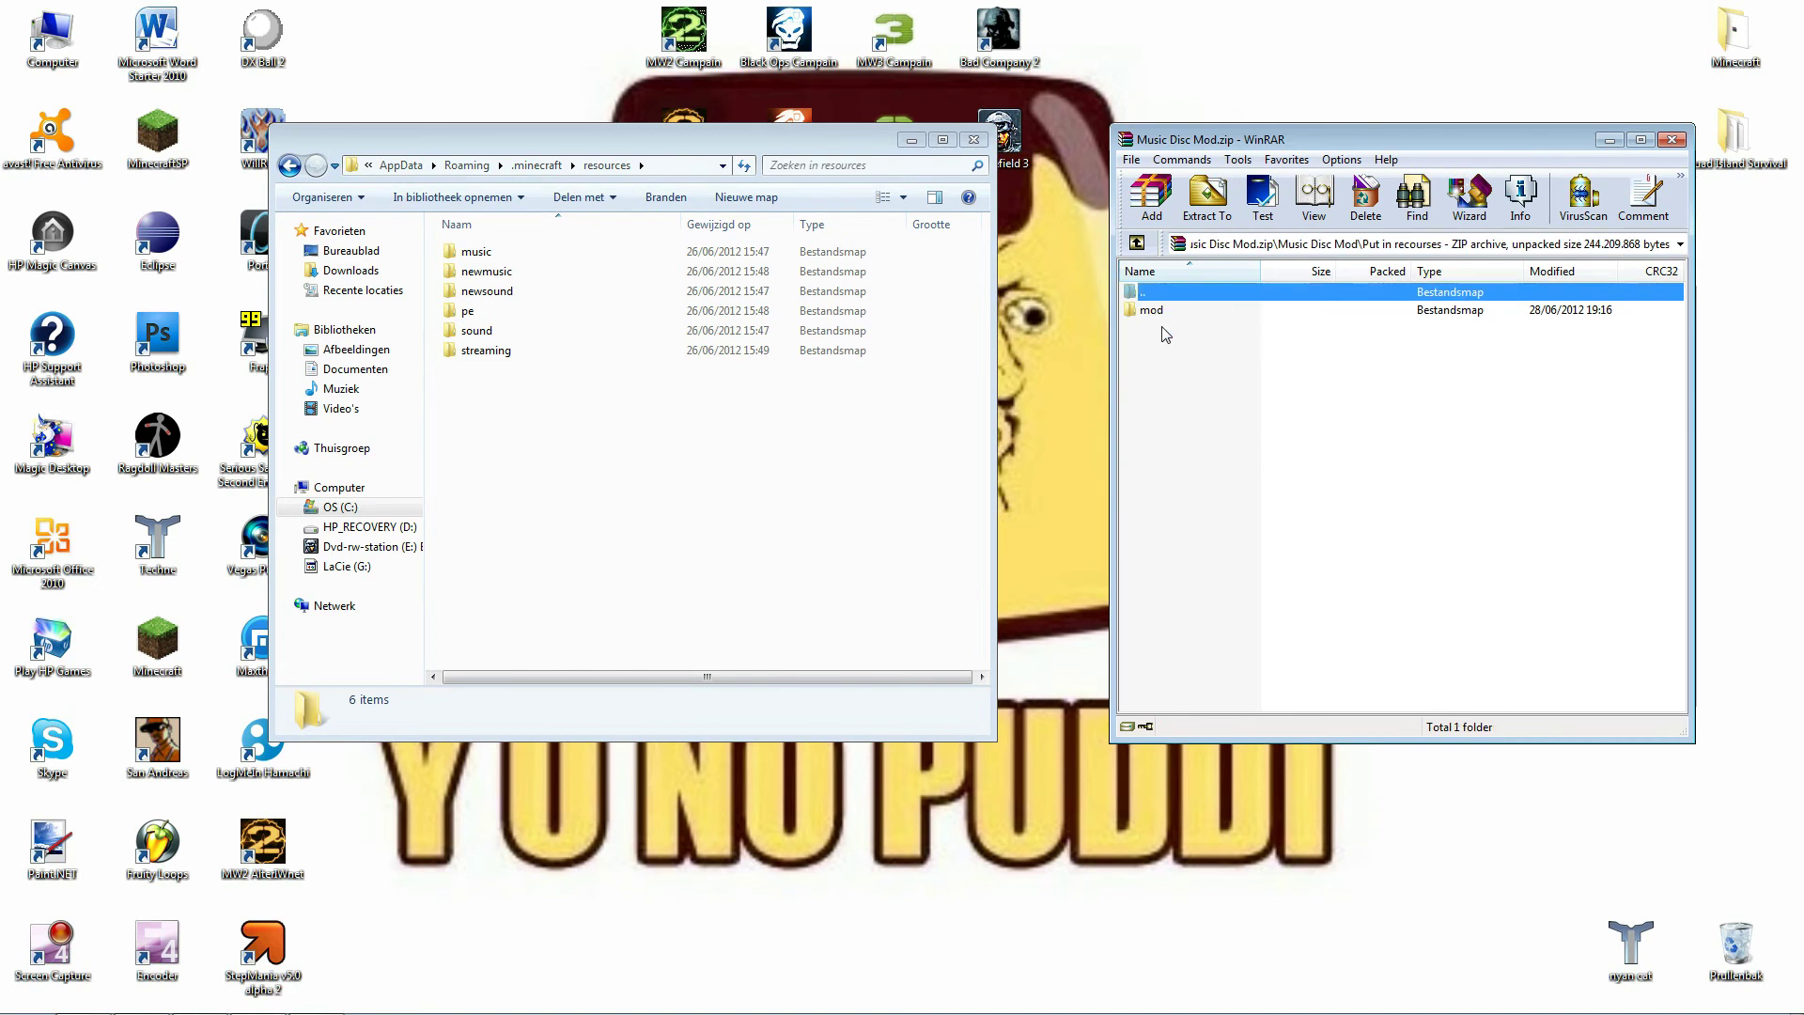
{"action": "left_click_drag", "start_coordinate": [1152, 309], "coordinate": [691, 539]}
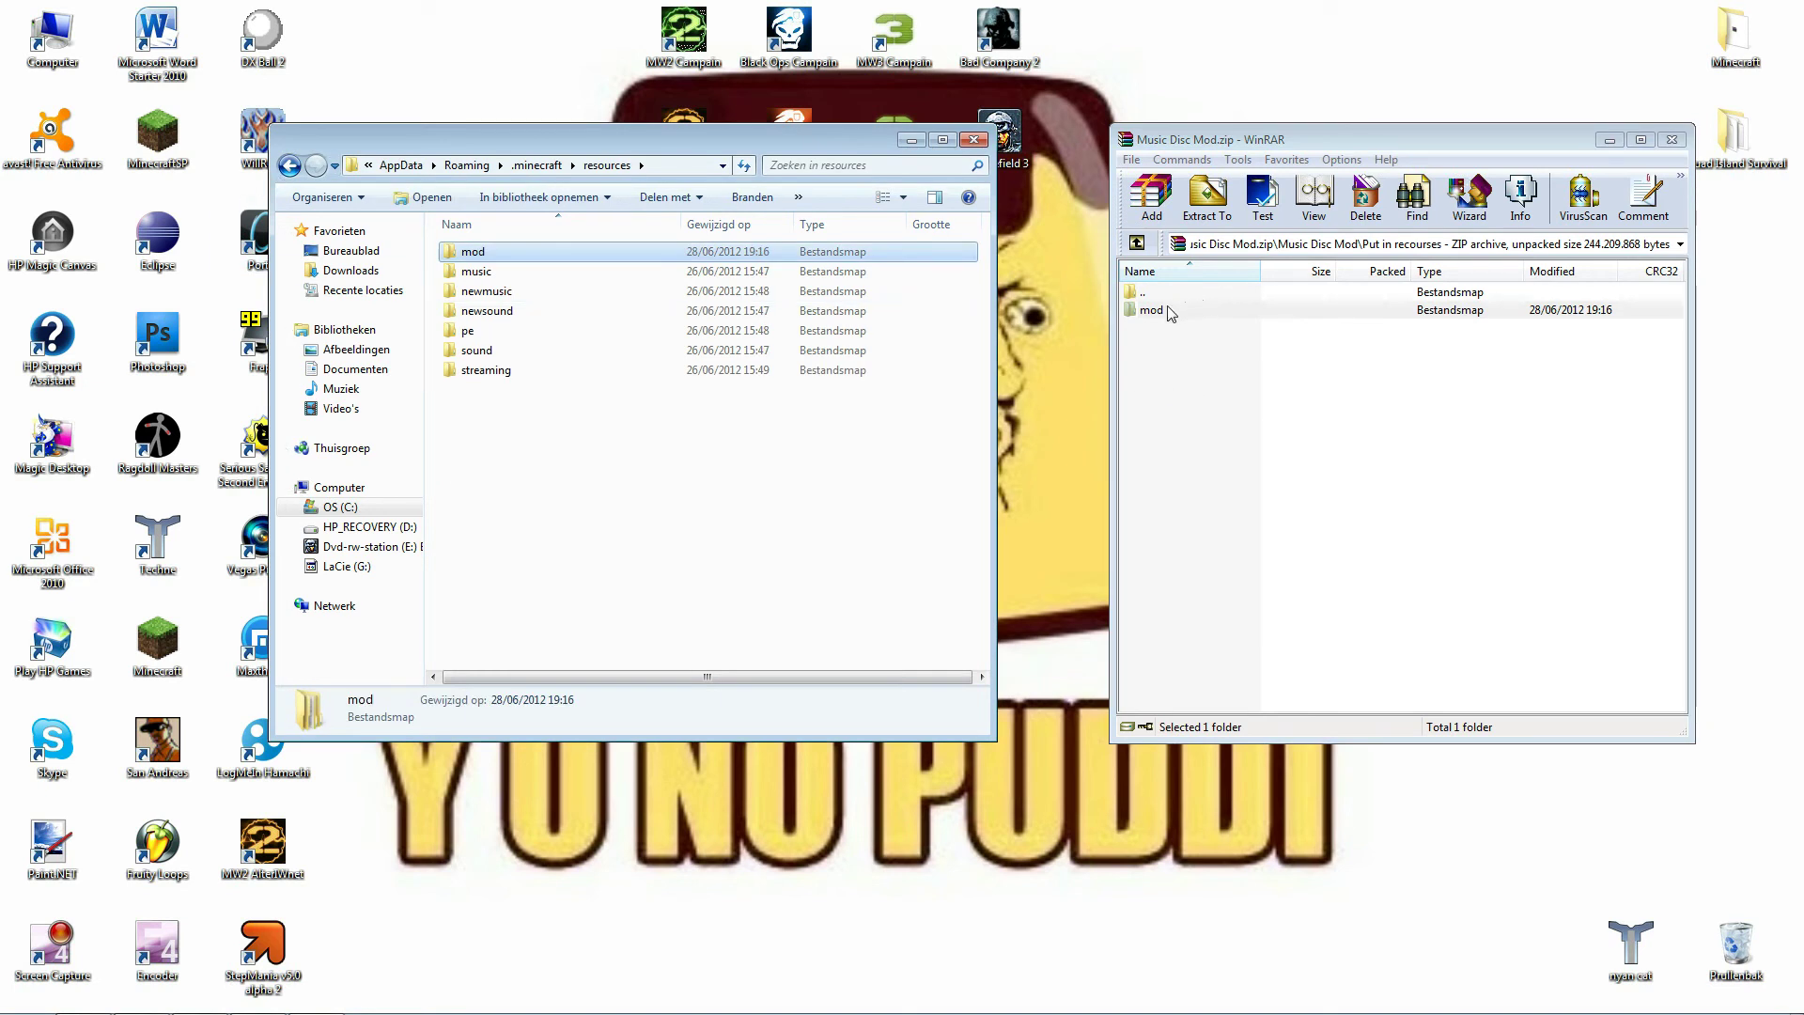
Open minecraft.jar from the .minecraft bin folder in WinRAR.
{"action": "left_click", "coordinate": [292, 168]}
{"action": "double_click", "coordinate": [466, 251]}
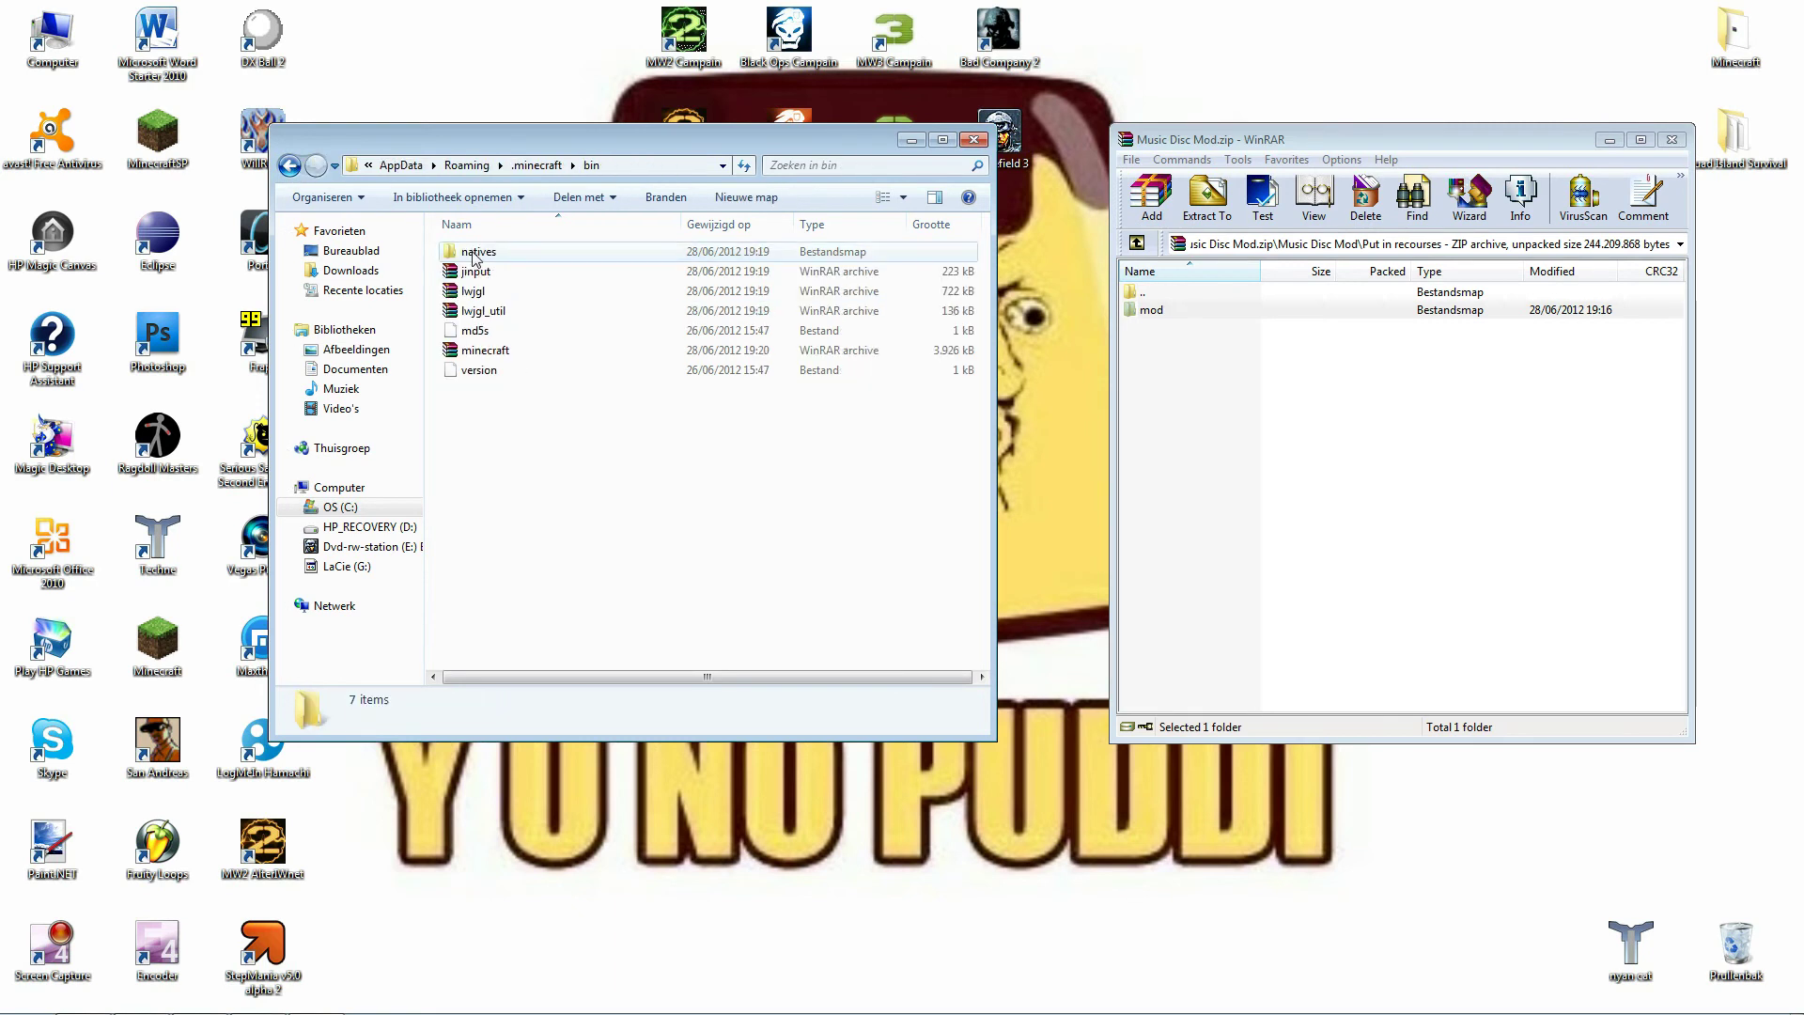
{"action": "double_click", "coordinate": [487, 353]}
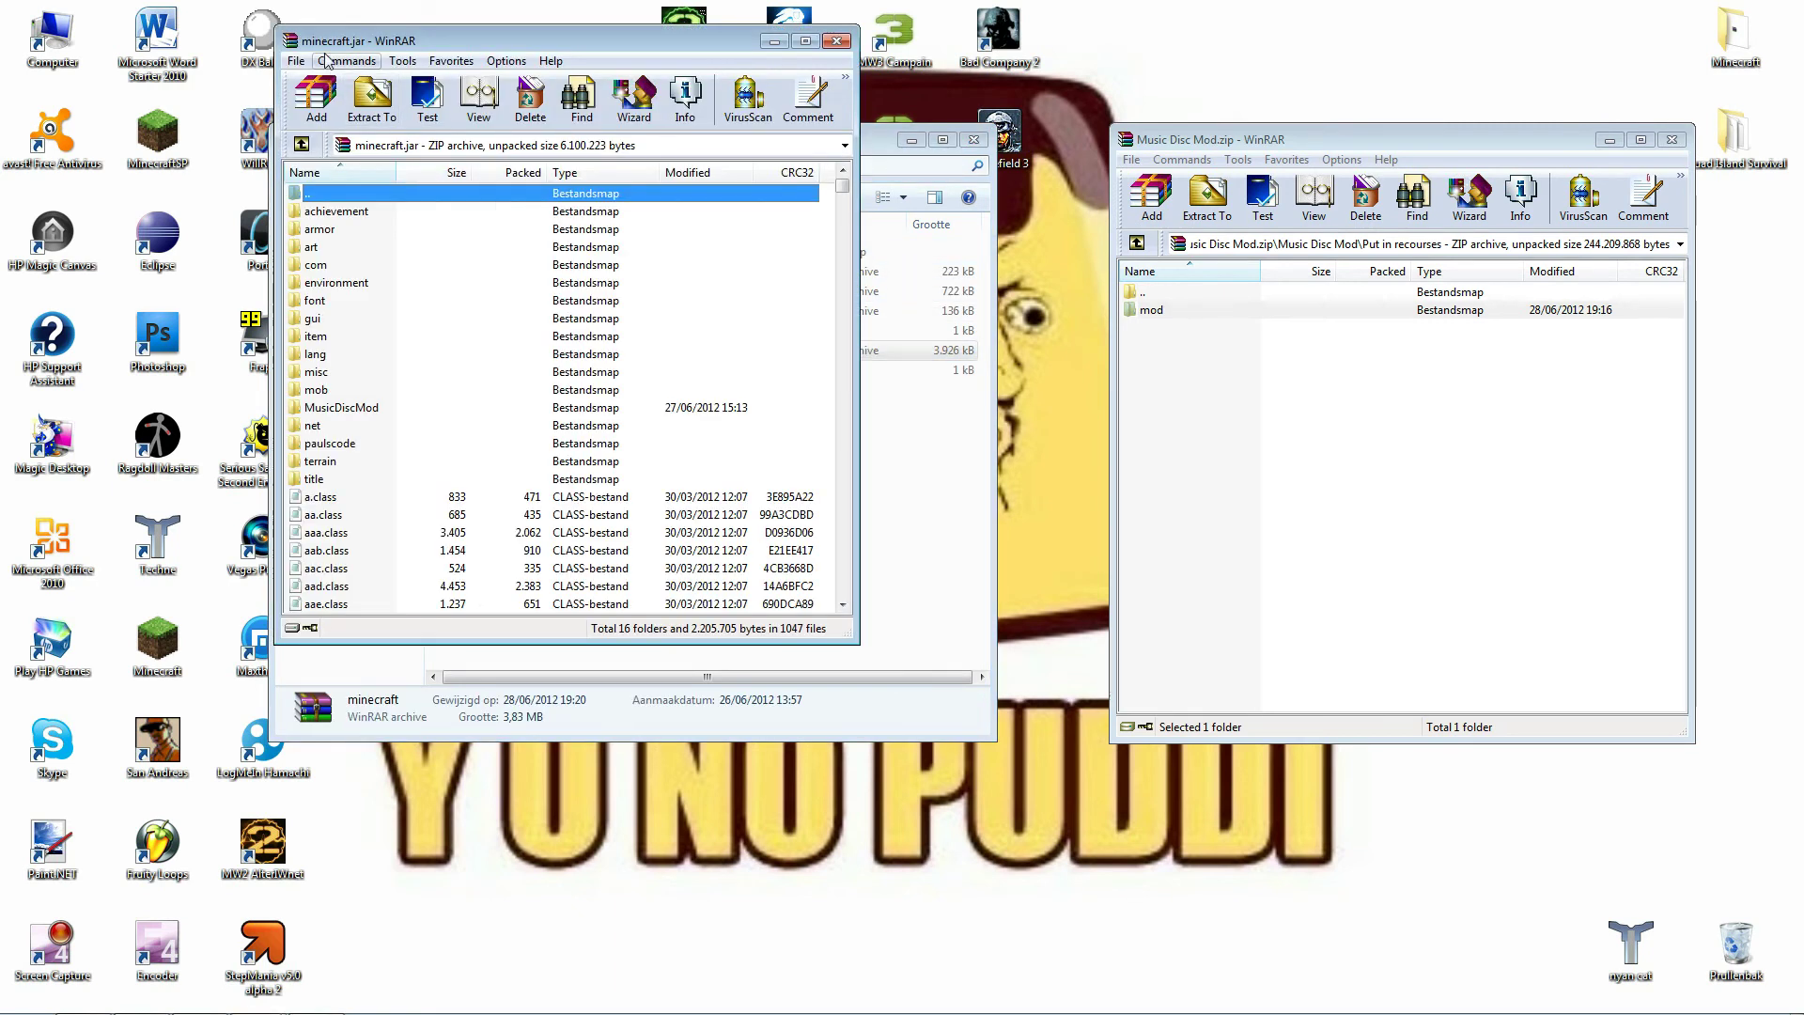
Close the Music Disc Mod archive and open the desktop Minecraft folder on the right.
{"action": "left_click", "coordinate": [1674, 143]}
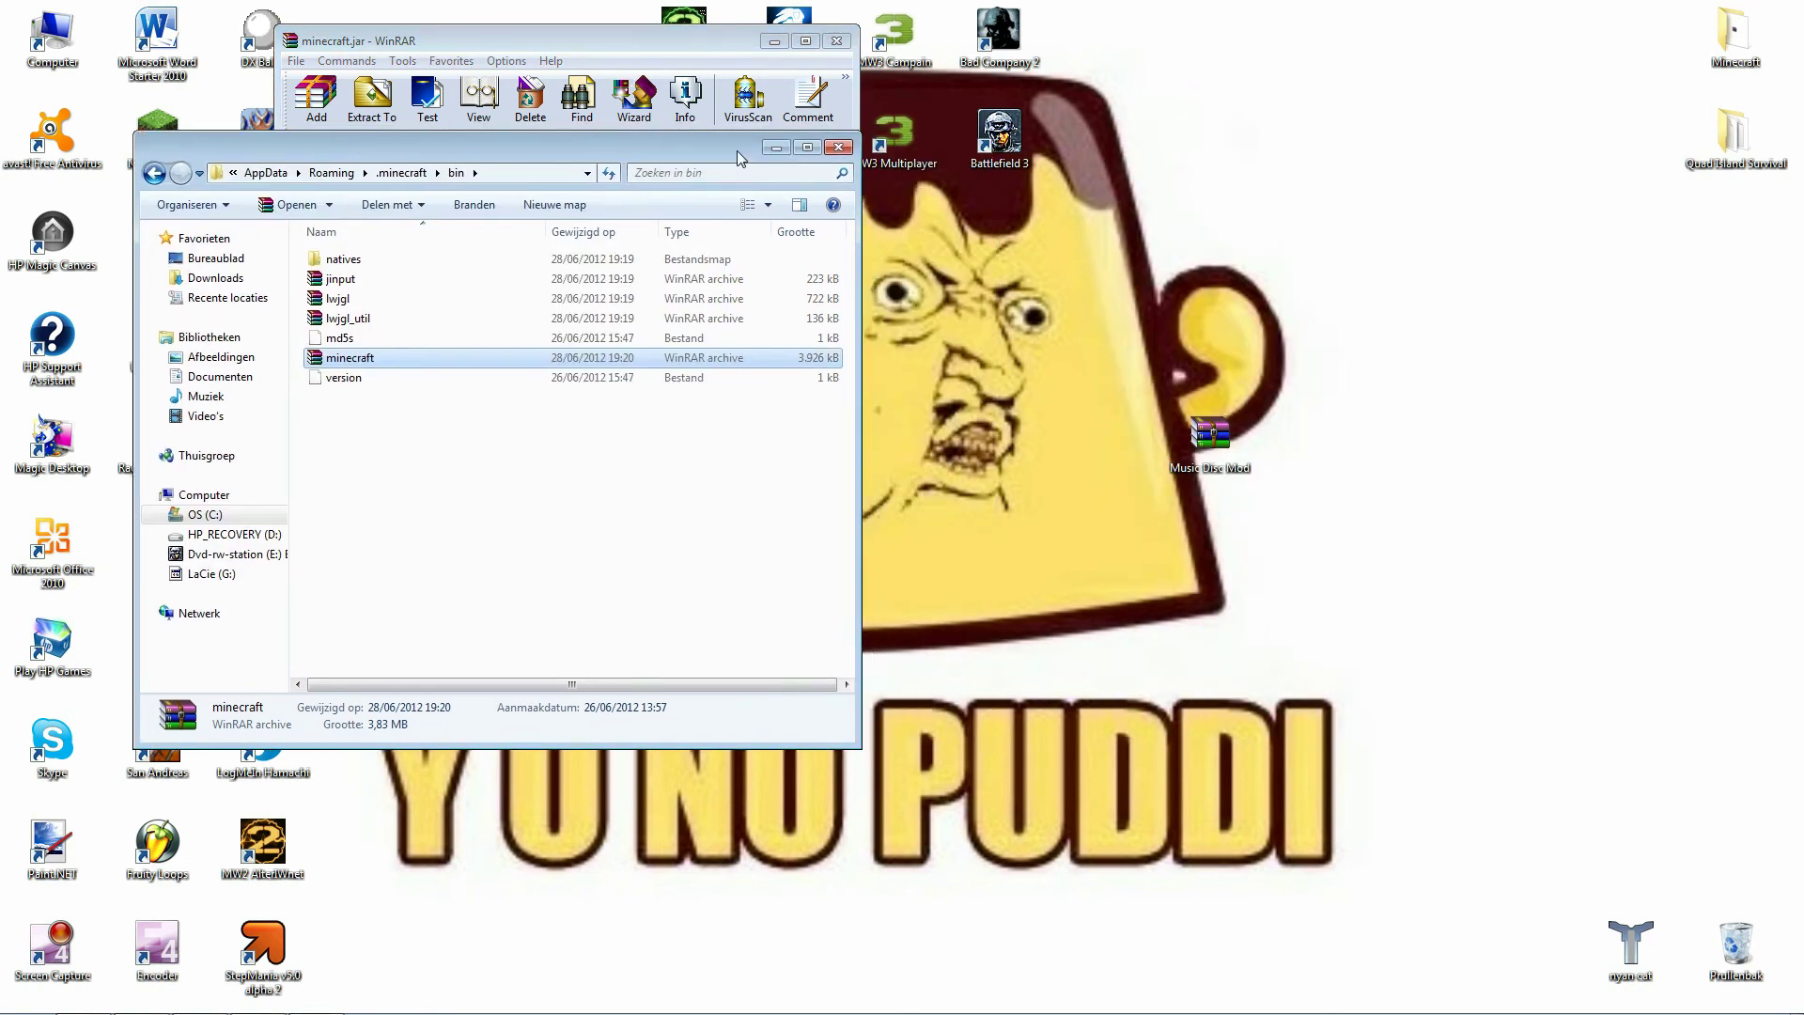
{"action": "left_click_drag", "start_coordinate": [665, 48], "coordinate": [571, 66]}
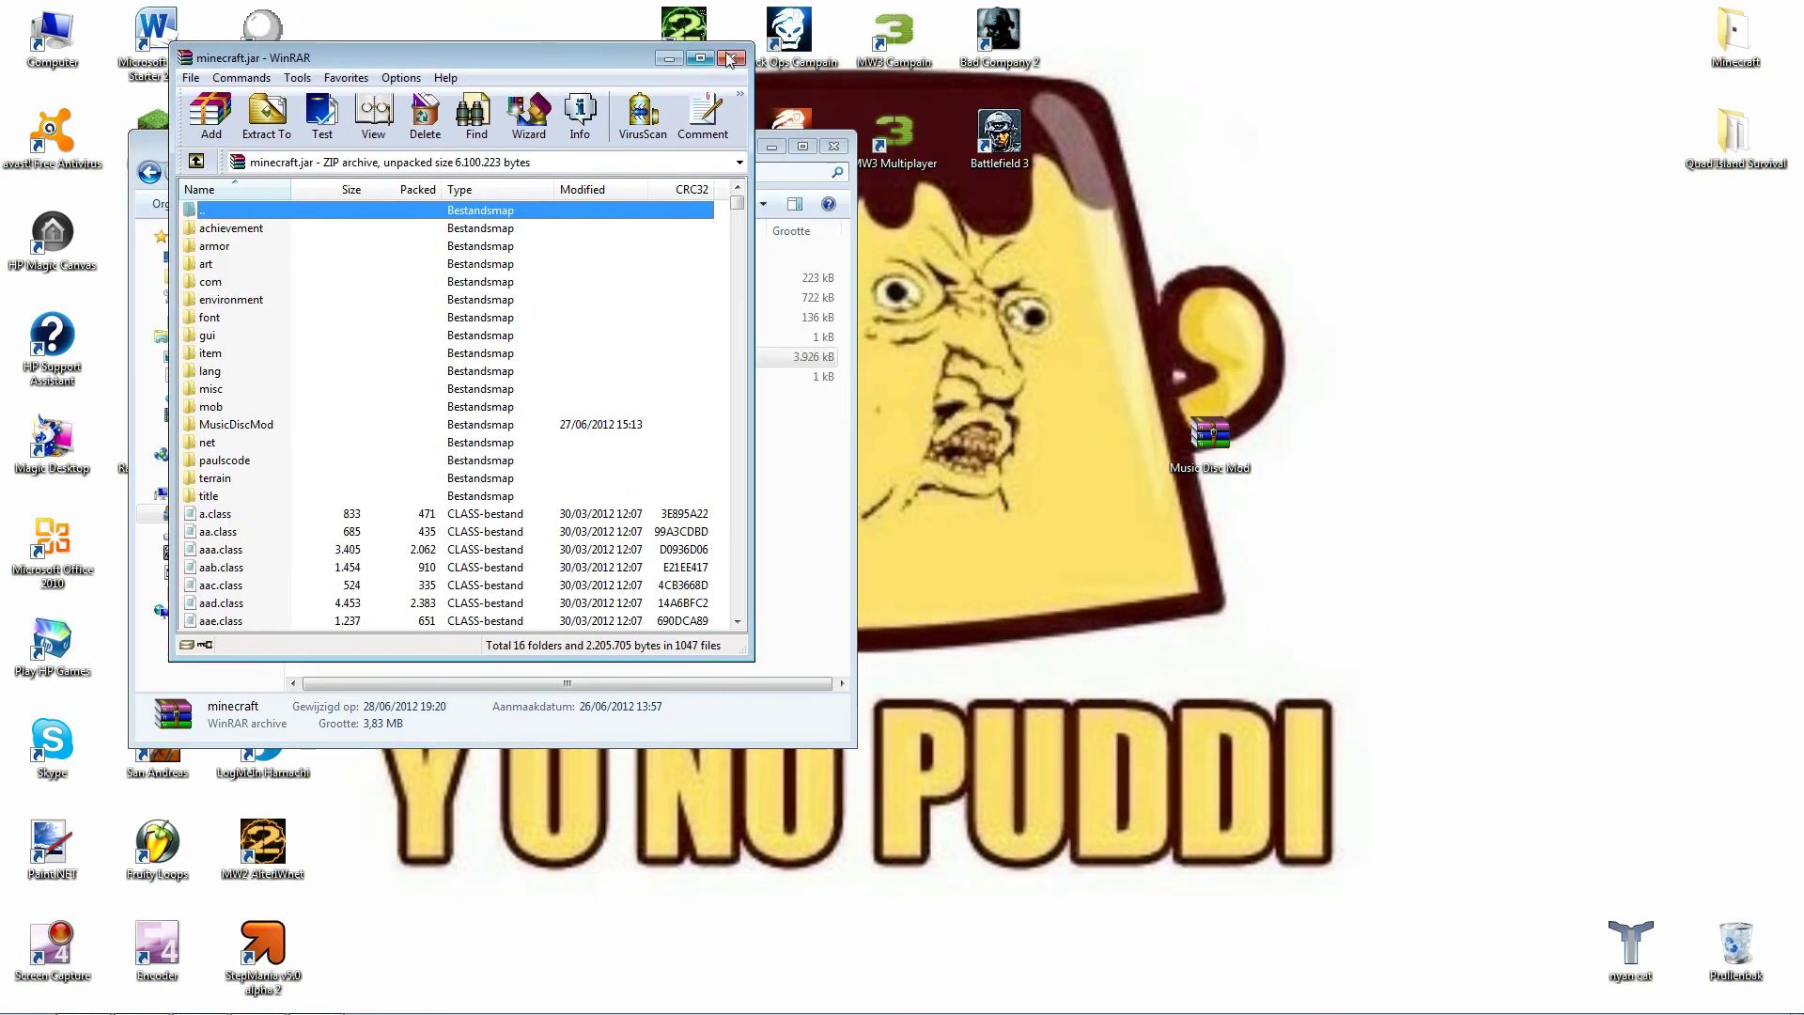
{"action": "double_click", "coordinate": [1745, 34]}
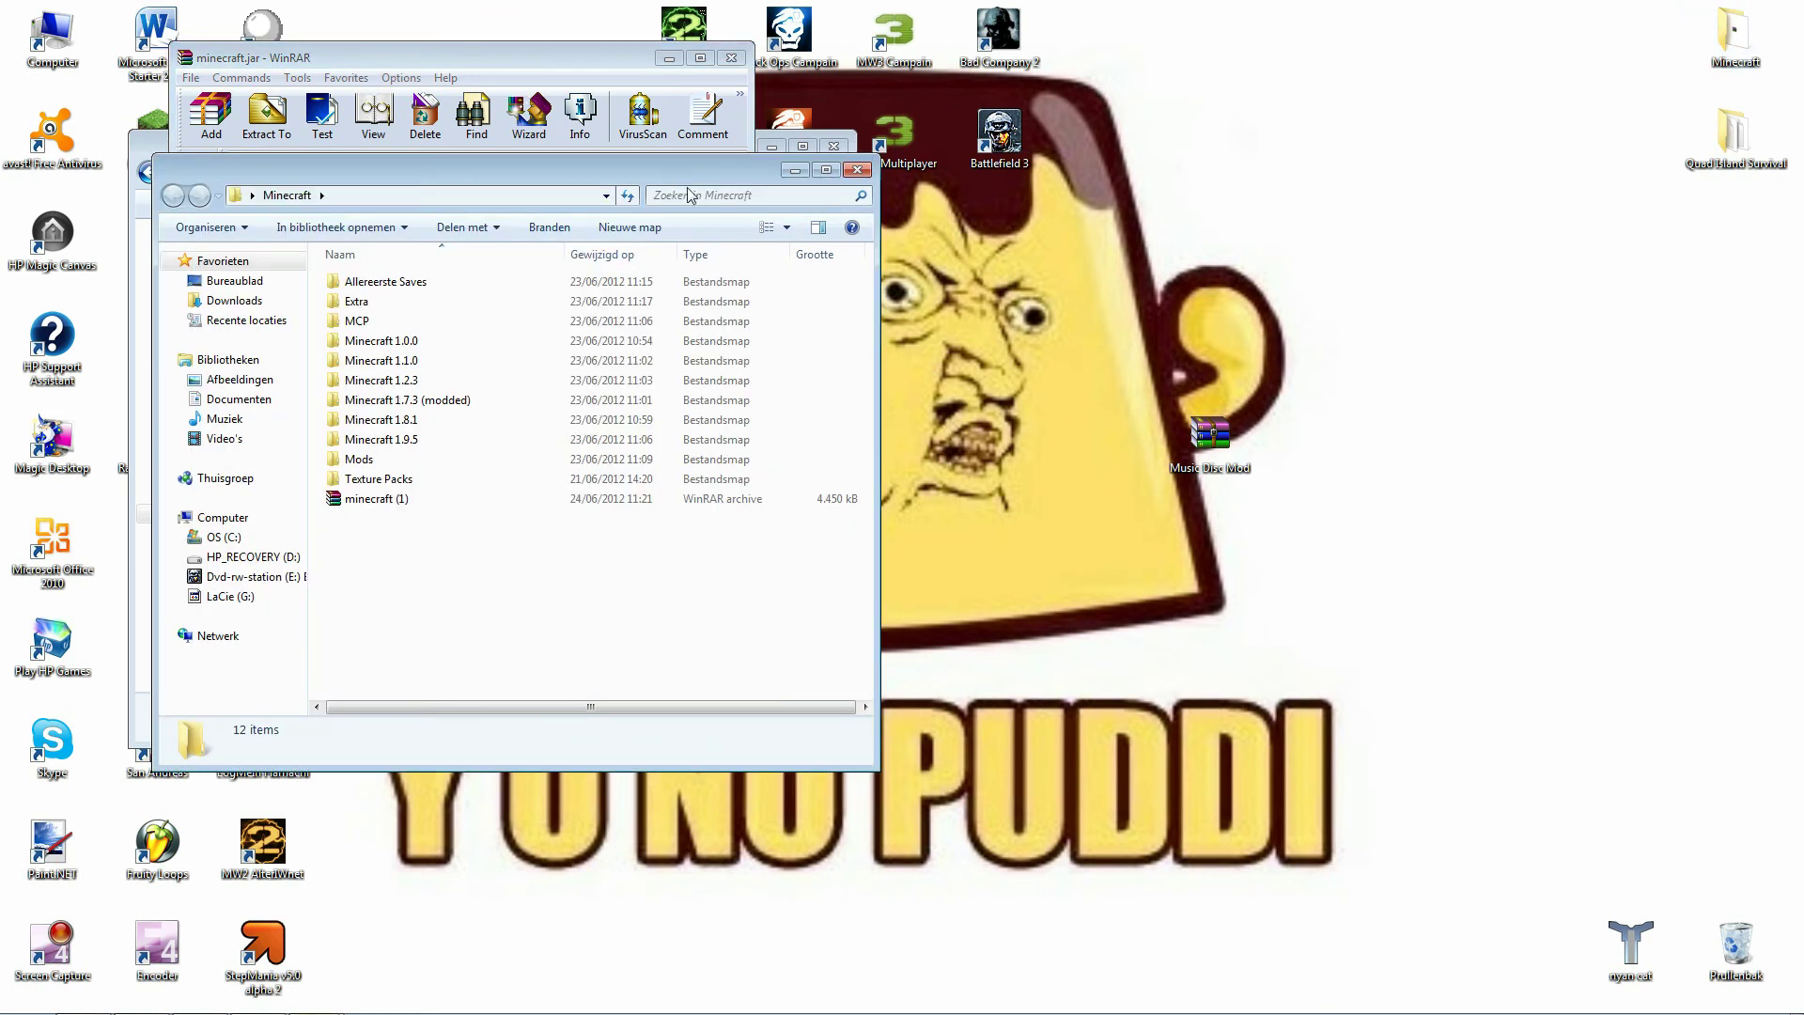
{"action": "left_click_drag", "start_coordinate": [692, 195], "coordinate": [1431, 76]}
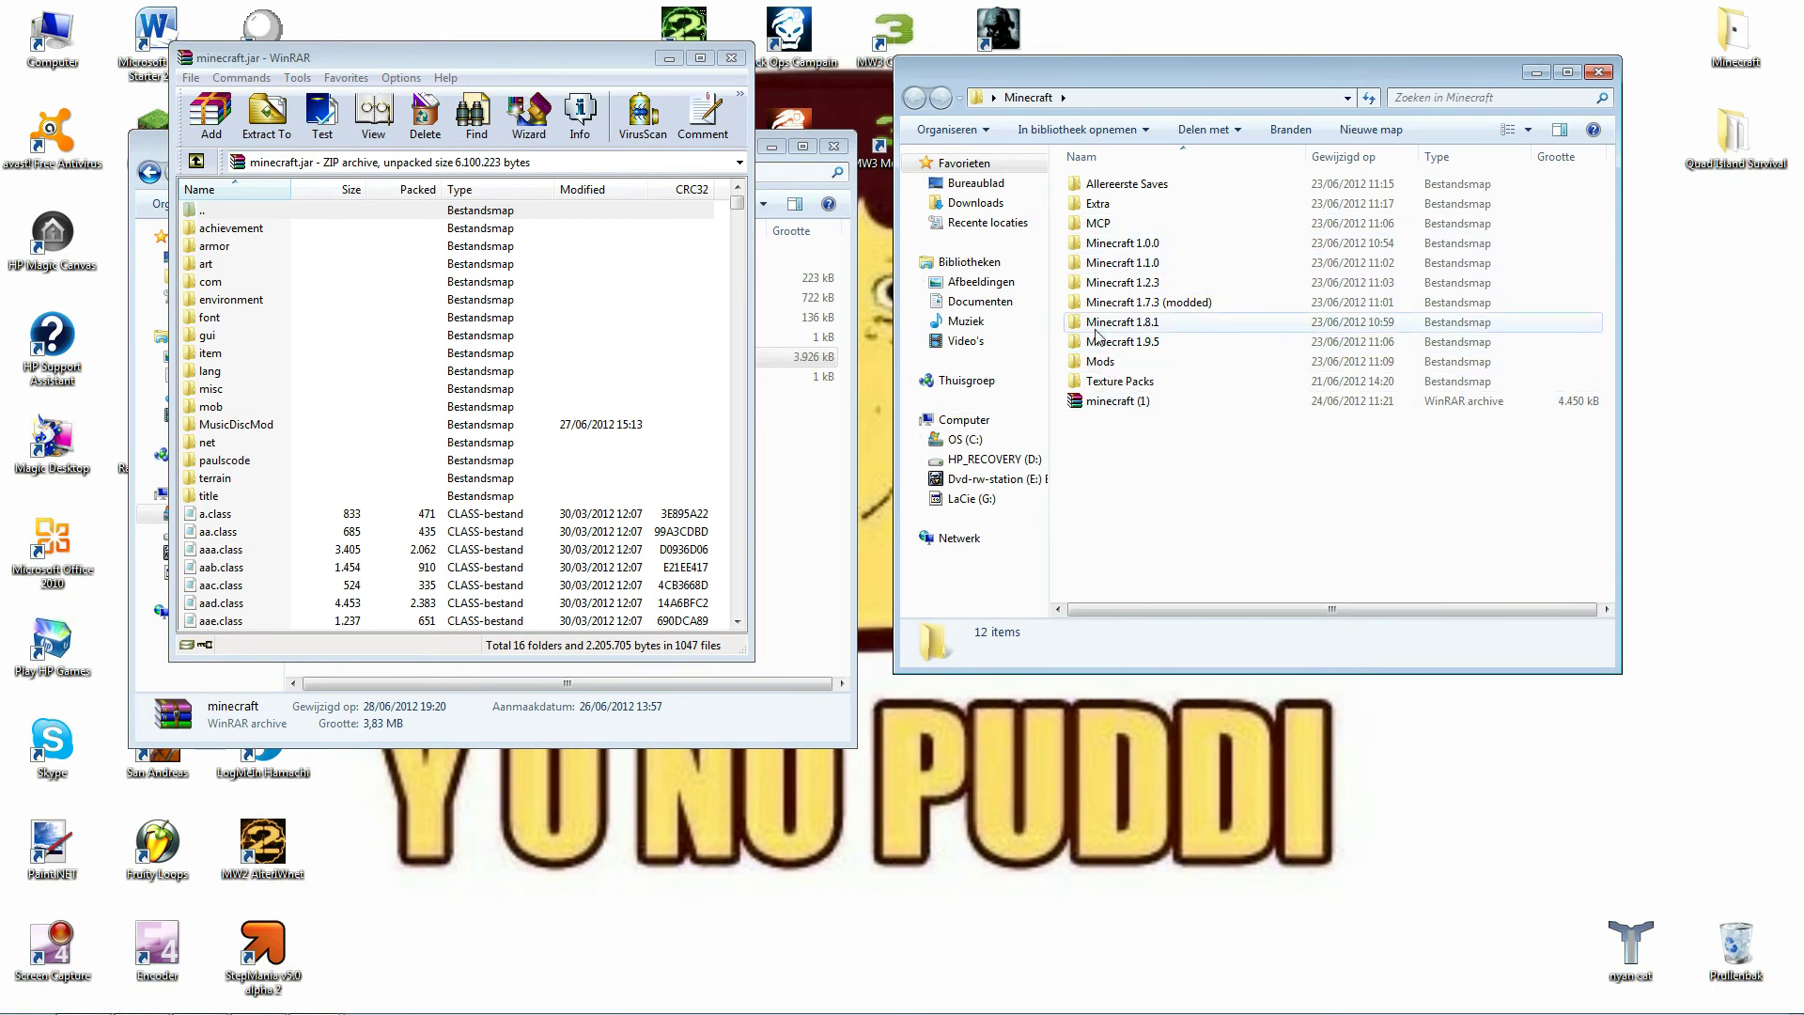
Open ModLoaderMP, ModLoader and AudioMod from Mods > 1.2.5 > Modloader & Stuff.
{"action": "double_click", "coordinate": [1100, 363]}
{"action": "double_click", "coordinate": [1097, 262]}
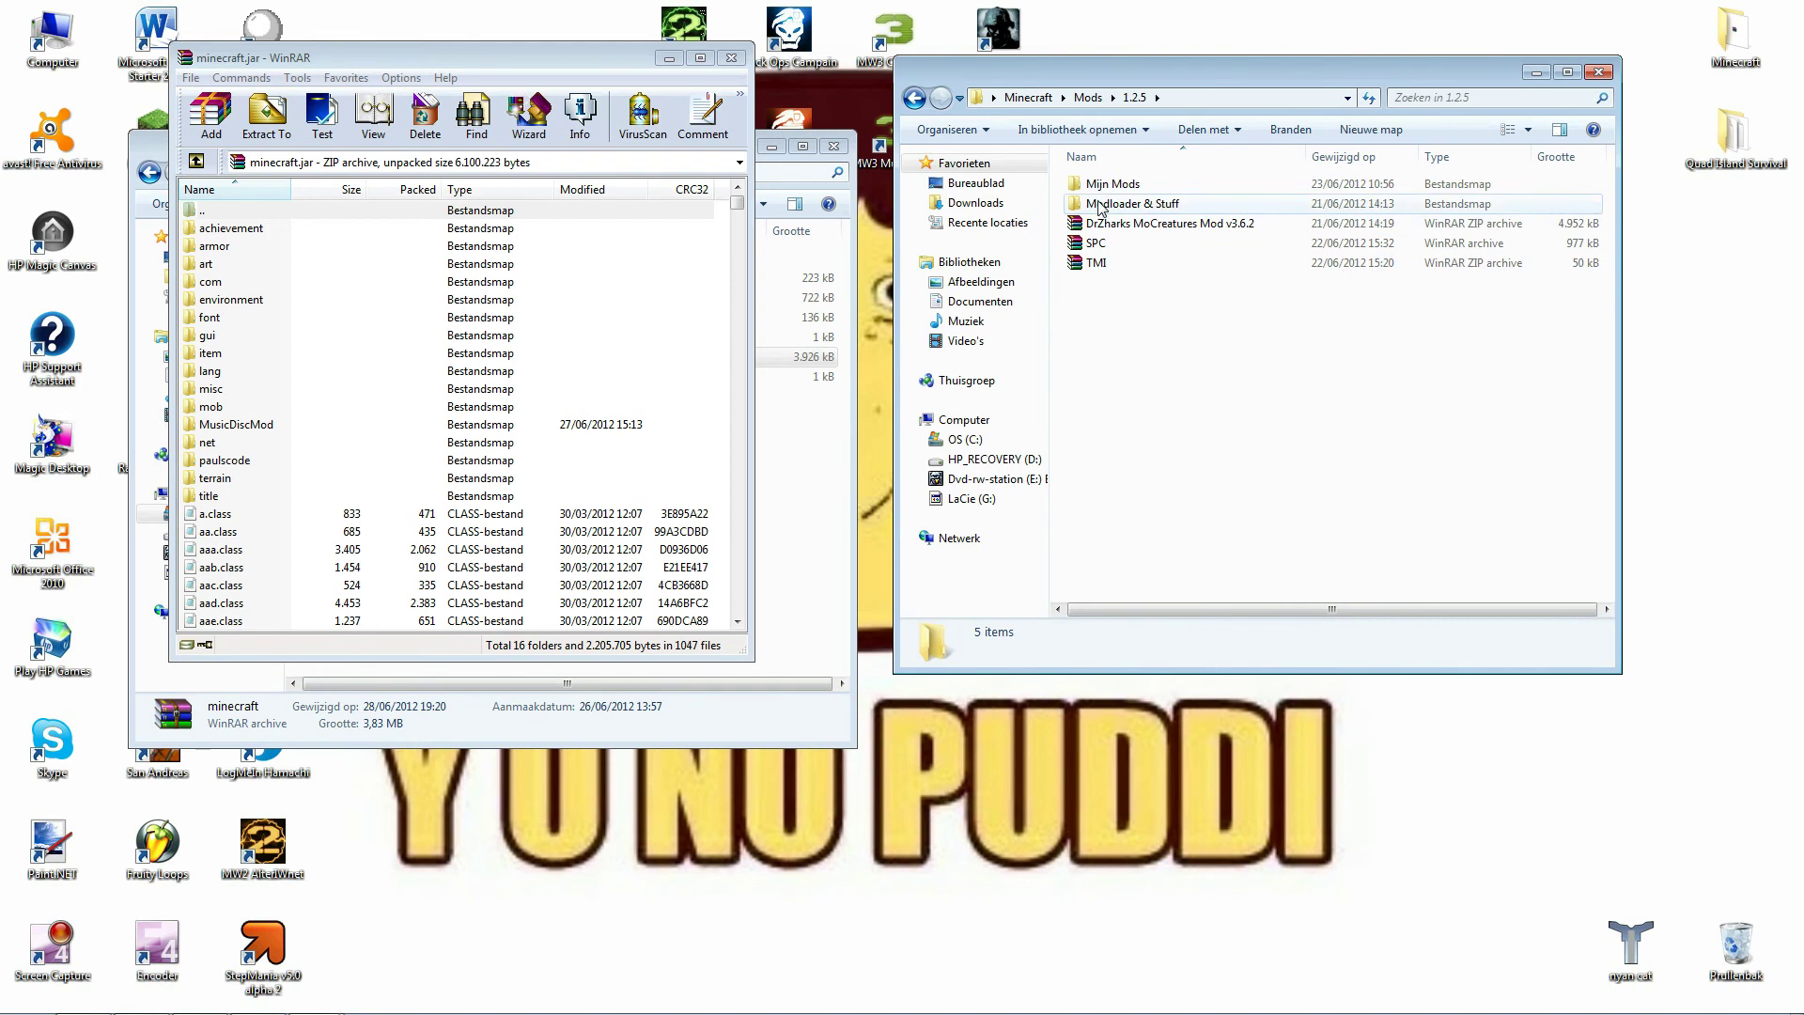
{"action": "double_click", "coordinate": [1127, 204]}
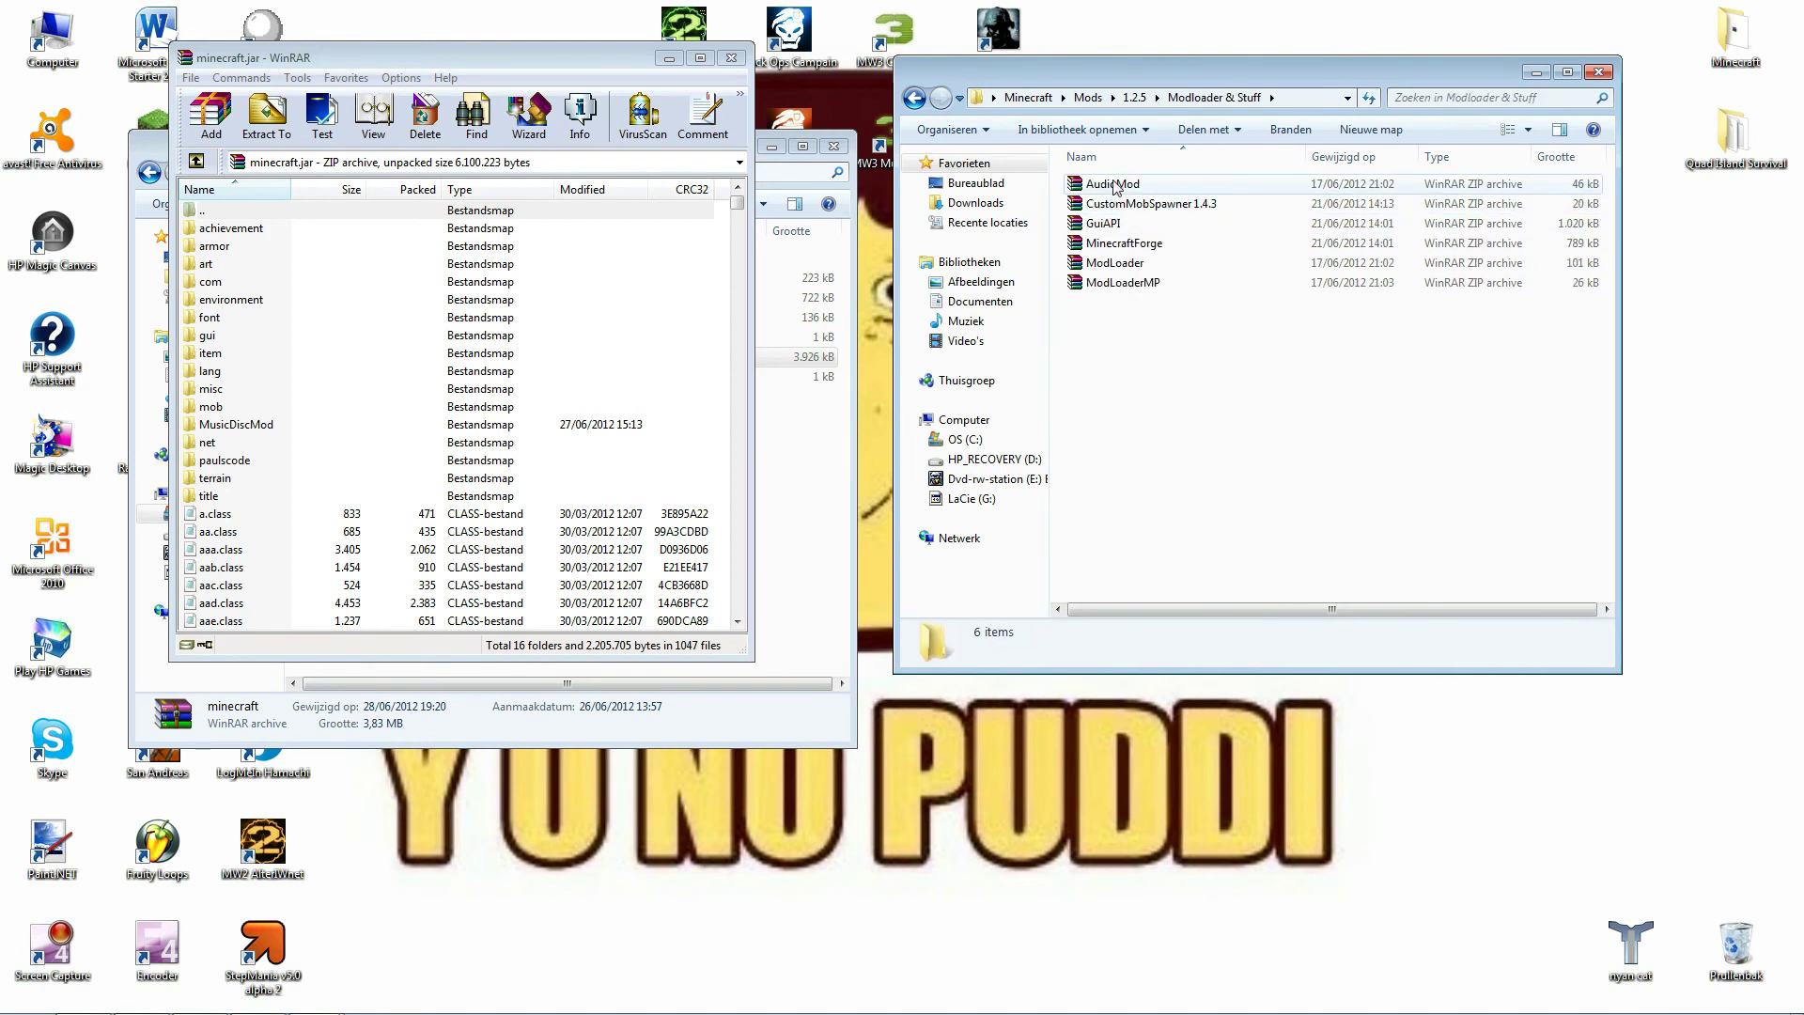
{"action": "double_click", "coordinate": [1123, 282]}
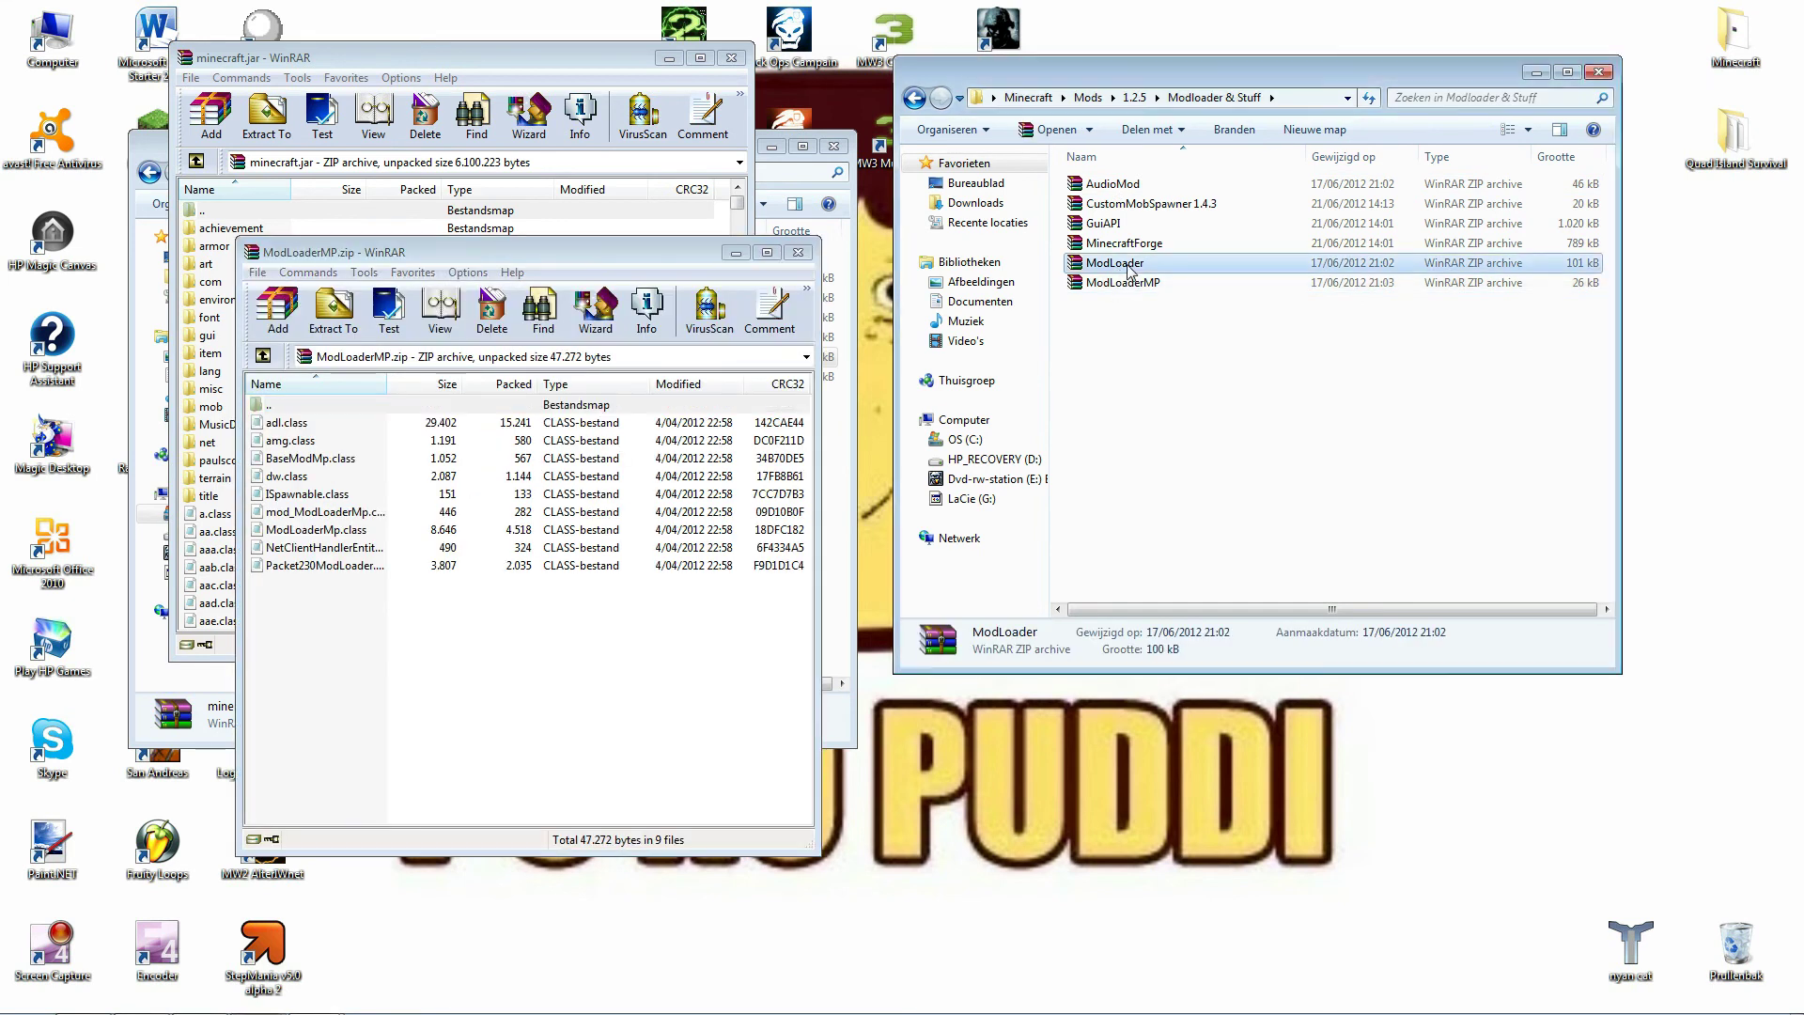
{"action": "double_click", "coordinate": [1114, 262]}
{"action": "double_click", "coordinate": [1112, 183]}
Arrange the AudioMod, ModLoaderMP and ModLoader WinRAR windows toward the right.
{"action": "left_click_drag", "start_coordinate": [282, 39], "coordinate": [988, 0]}
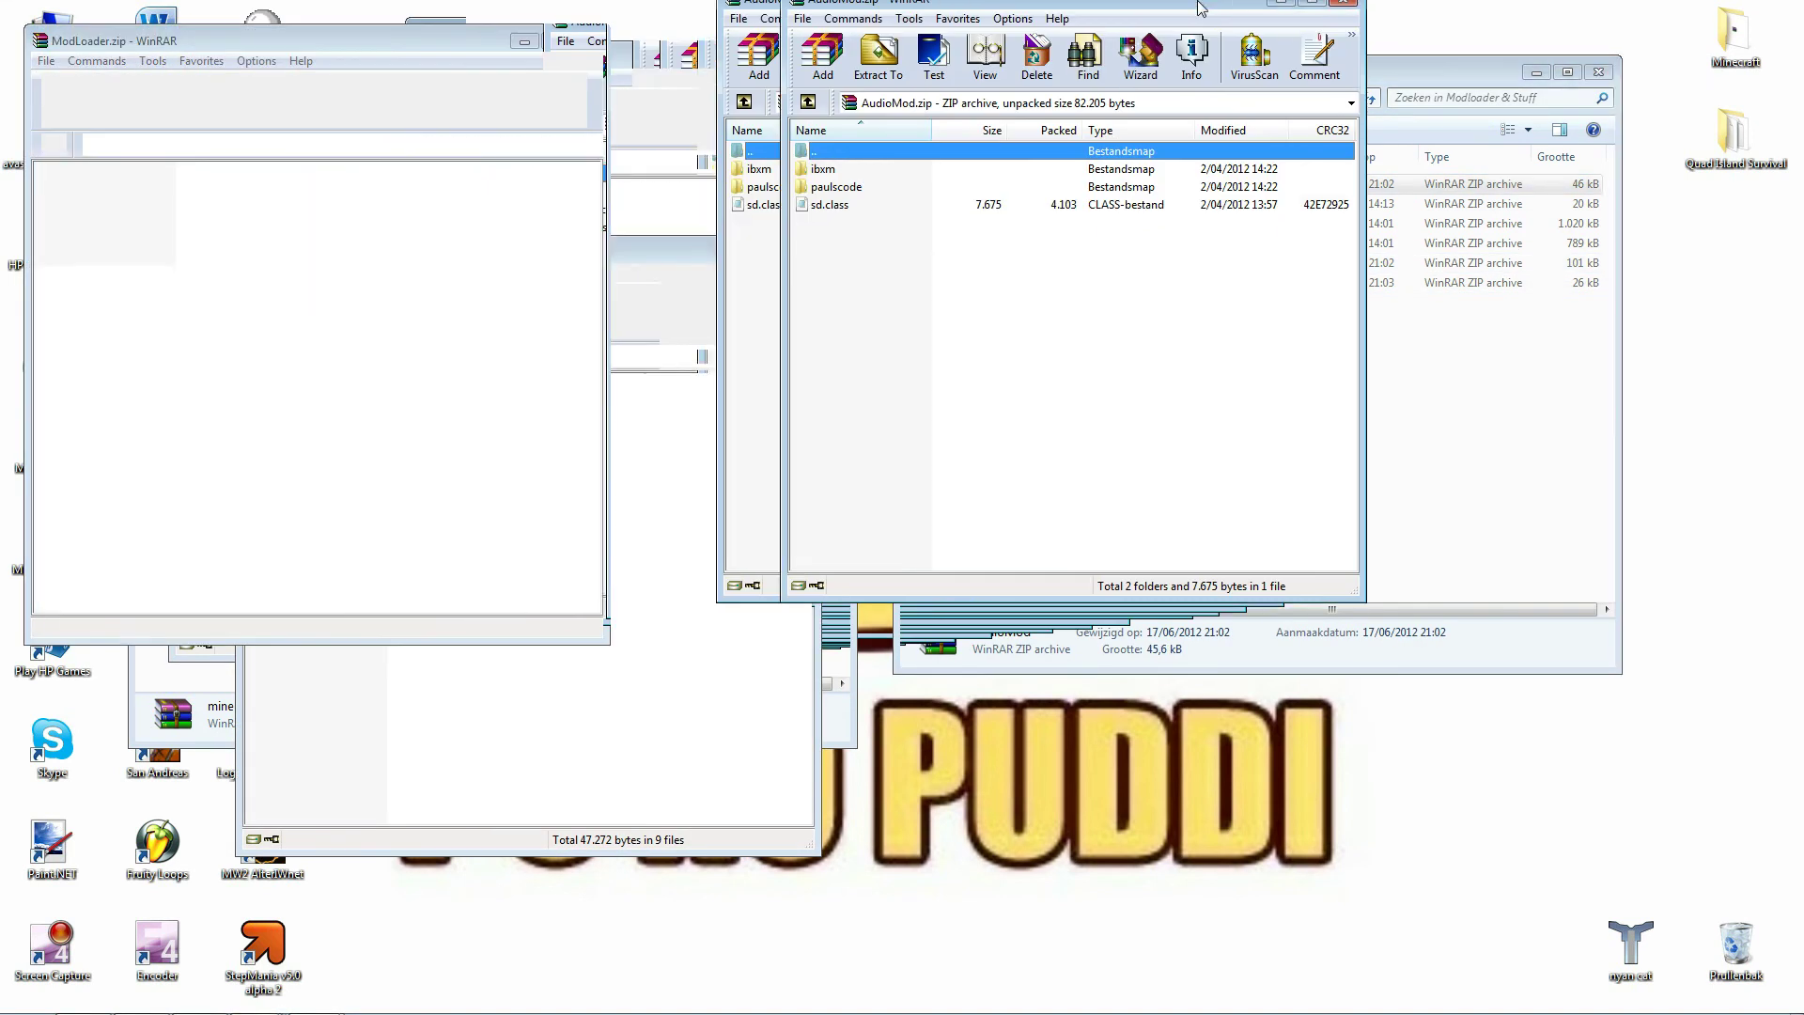
{"action": "left_click", "coordinate": [1756, 12]}
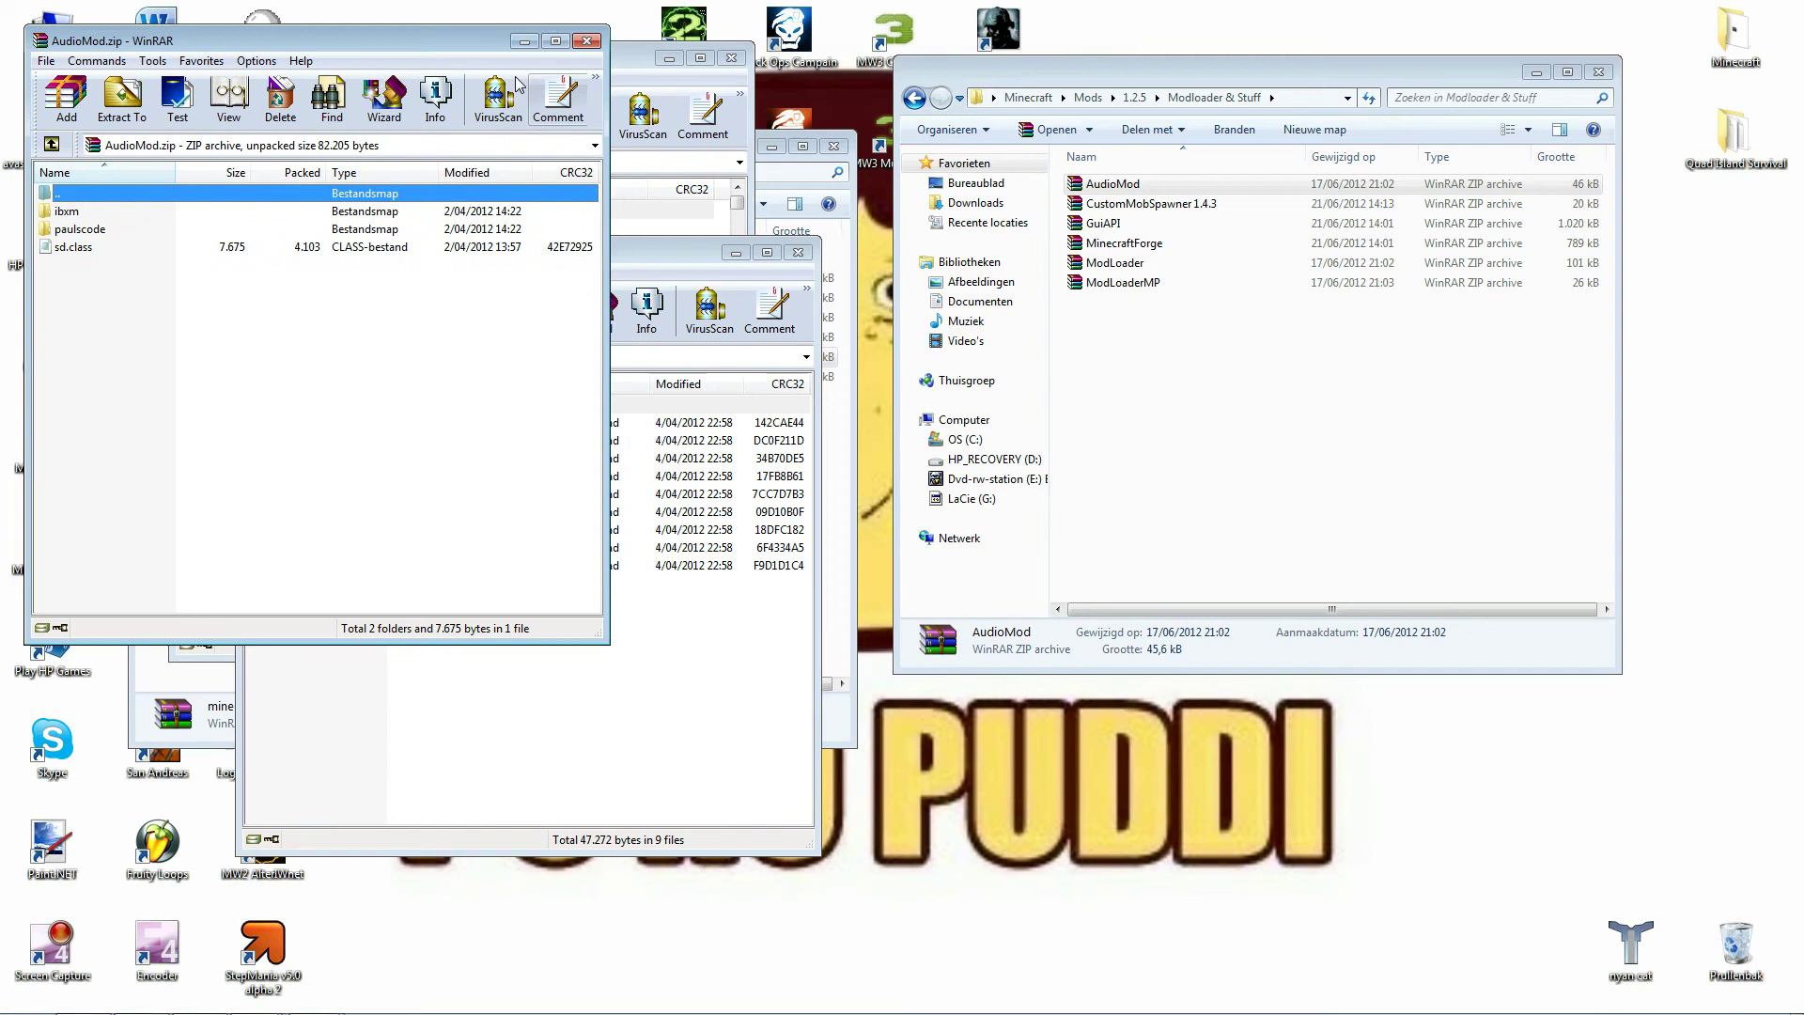
{"action": "left_click_drag", "start_coordinate": [352, 40], "coordinate": [1339, 85]}
{"action": "mouse_move", "coordinate": [592, 155]}
{"action": "left_mouse_down"}
{"action": "mouse_move", "coordinate": [642, 256]}
{"action": "mouse_move", "coordinate": [1572, 134]}
{"action": "left_mouse_up"}
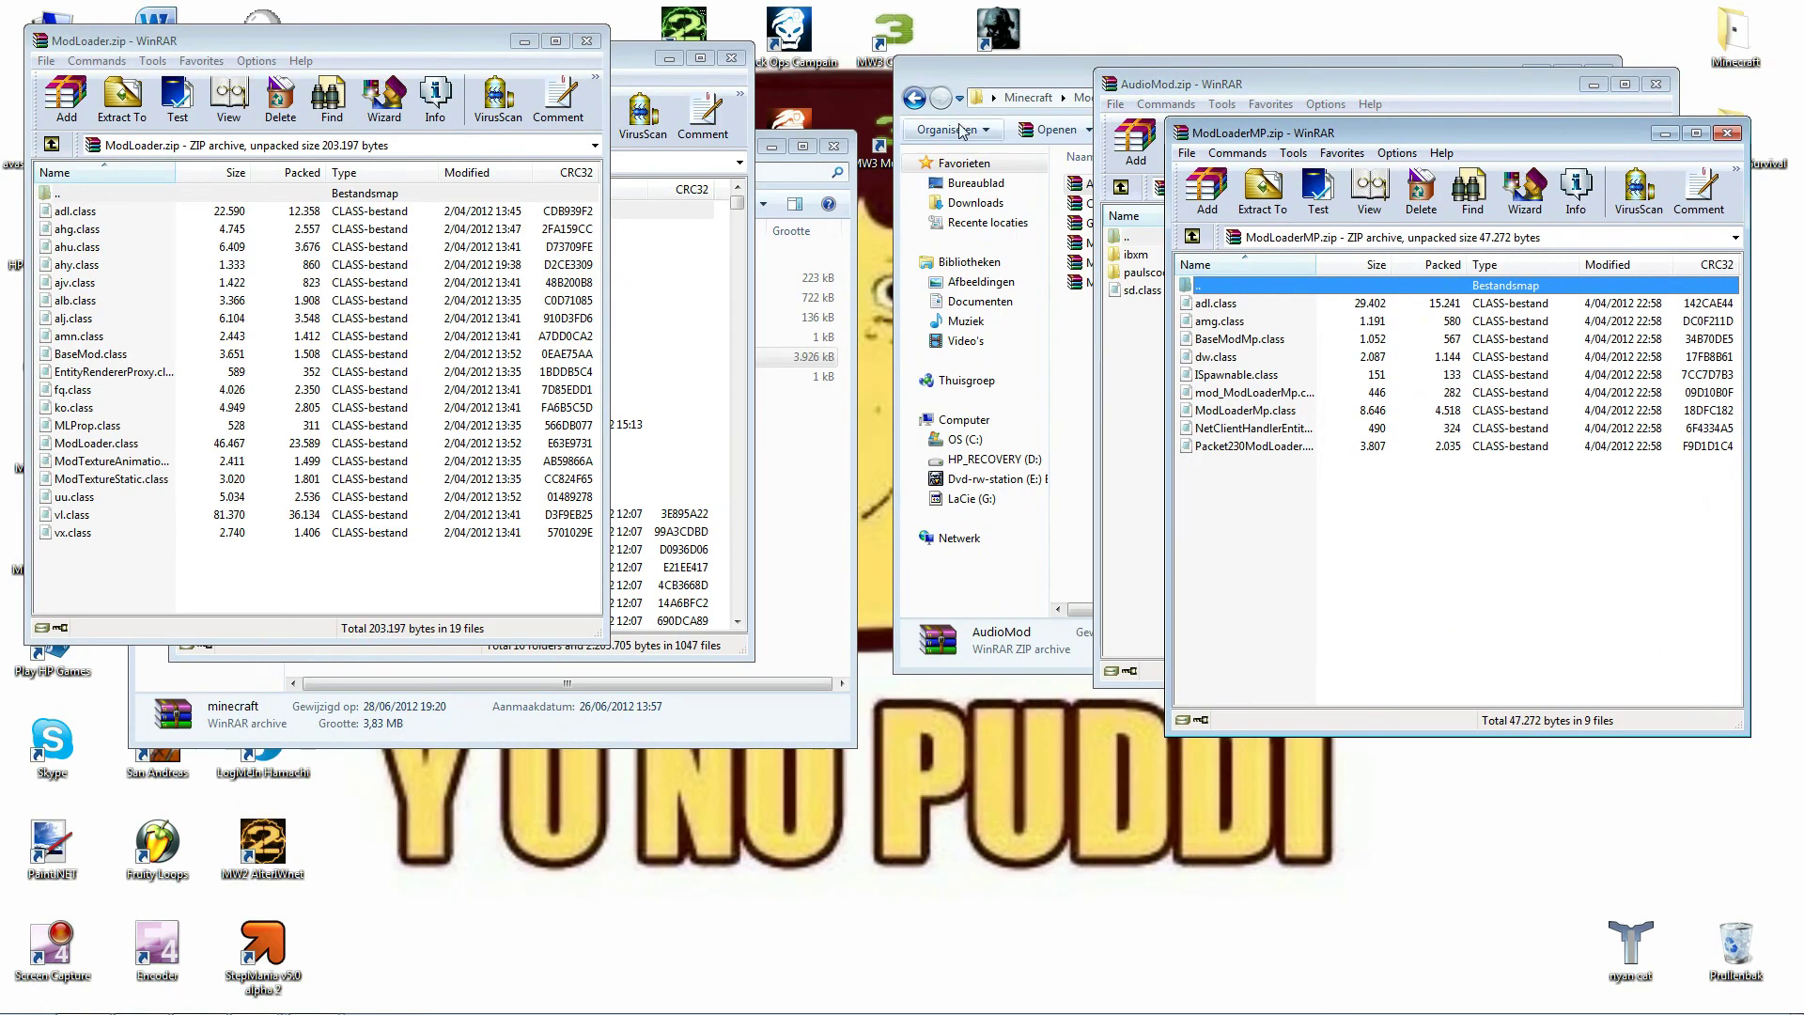
{"action": "left_click_drag", "start_coordinate": [437, 41], "coordinate": [1466, 131]}
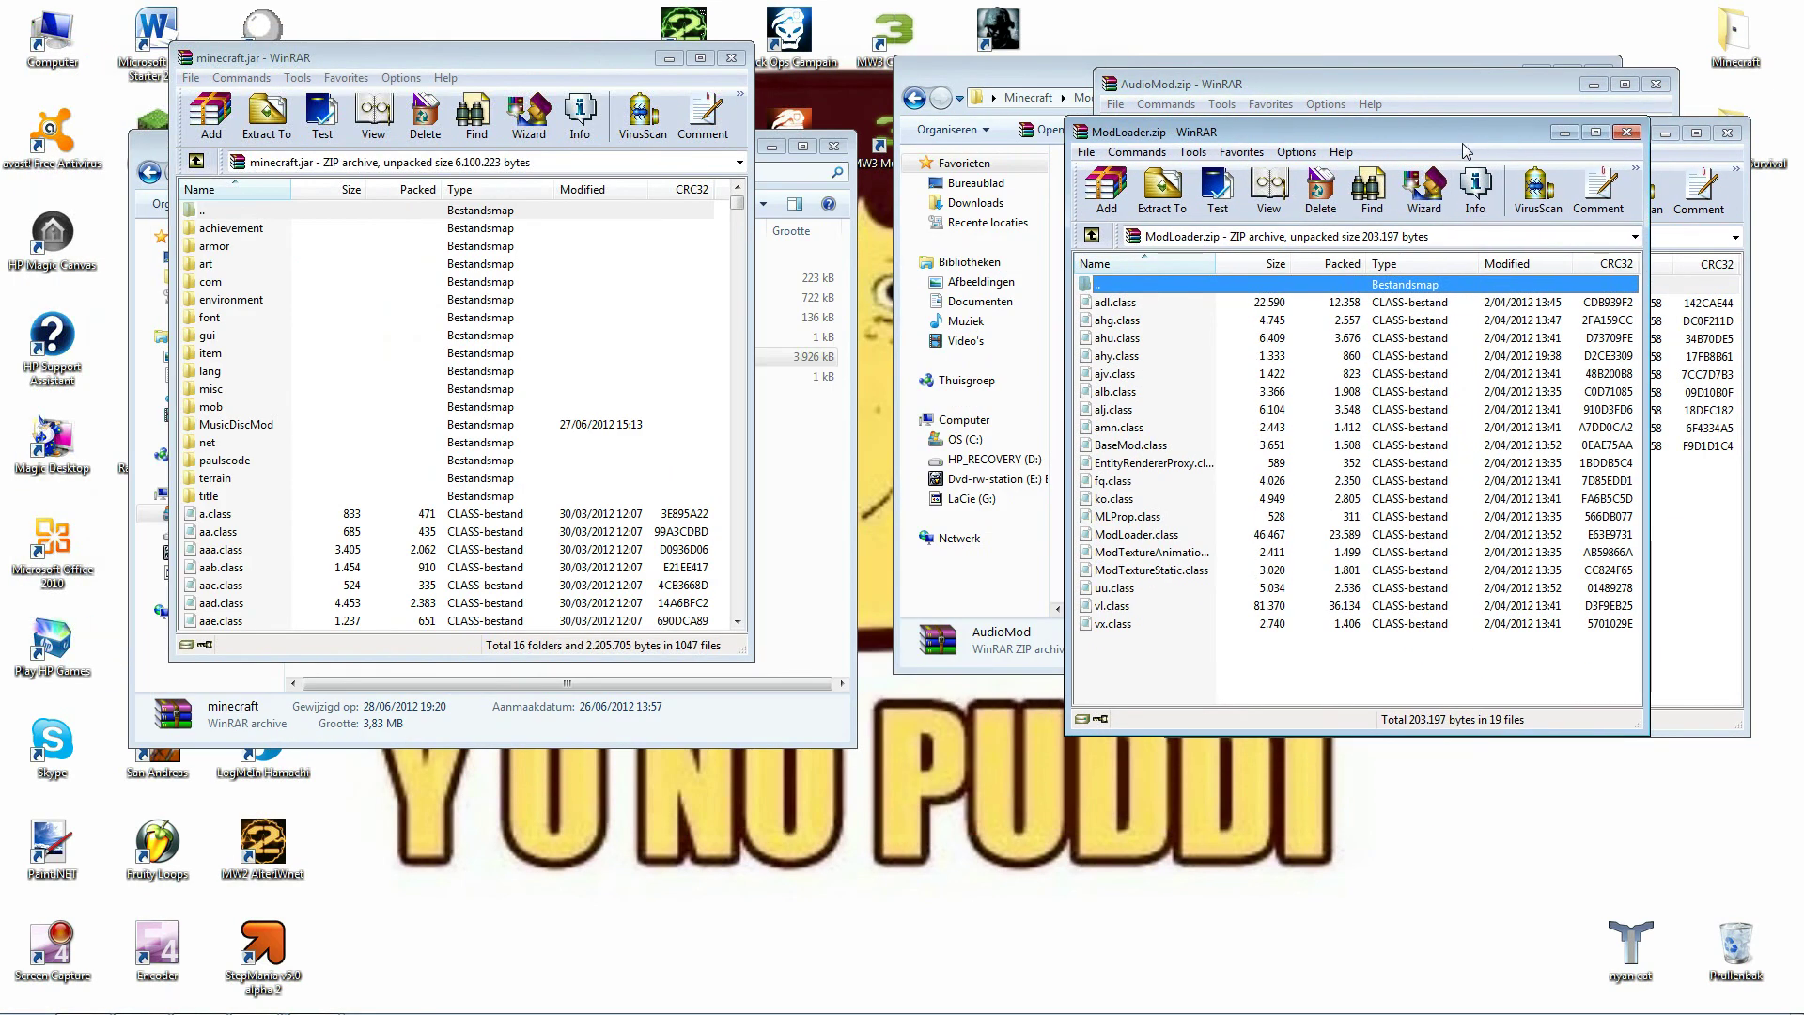
Add all ModLoader archive files into minecraft.jar and close the ModLoader archive.
{"action": "left_click", "coordinate": [1314, 482]}
{"action": "key", "text": "ctrl+a"}
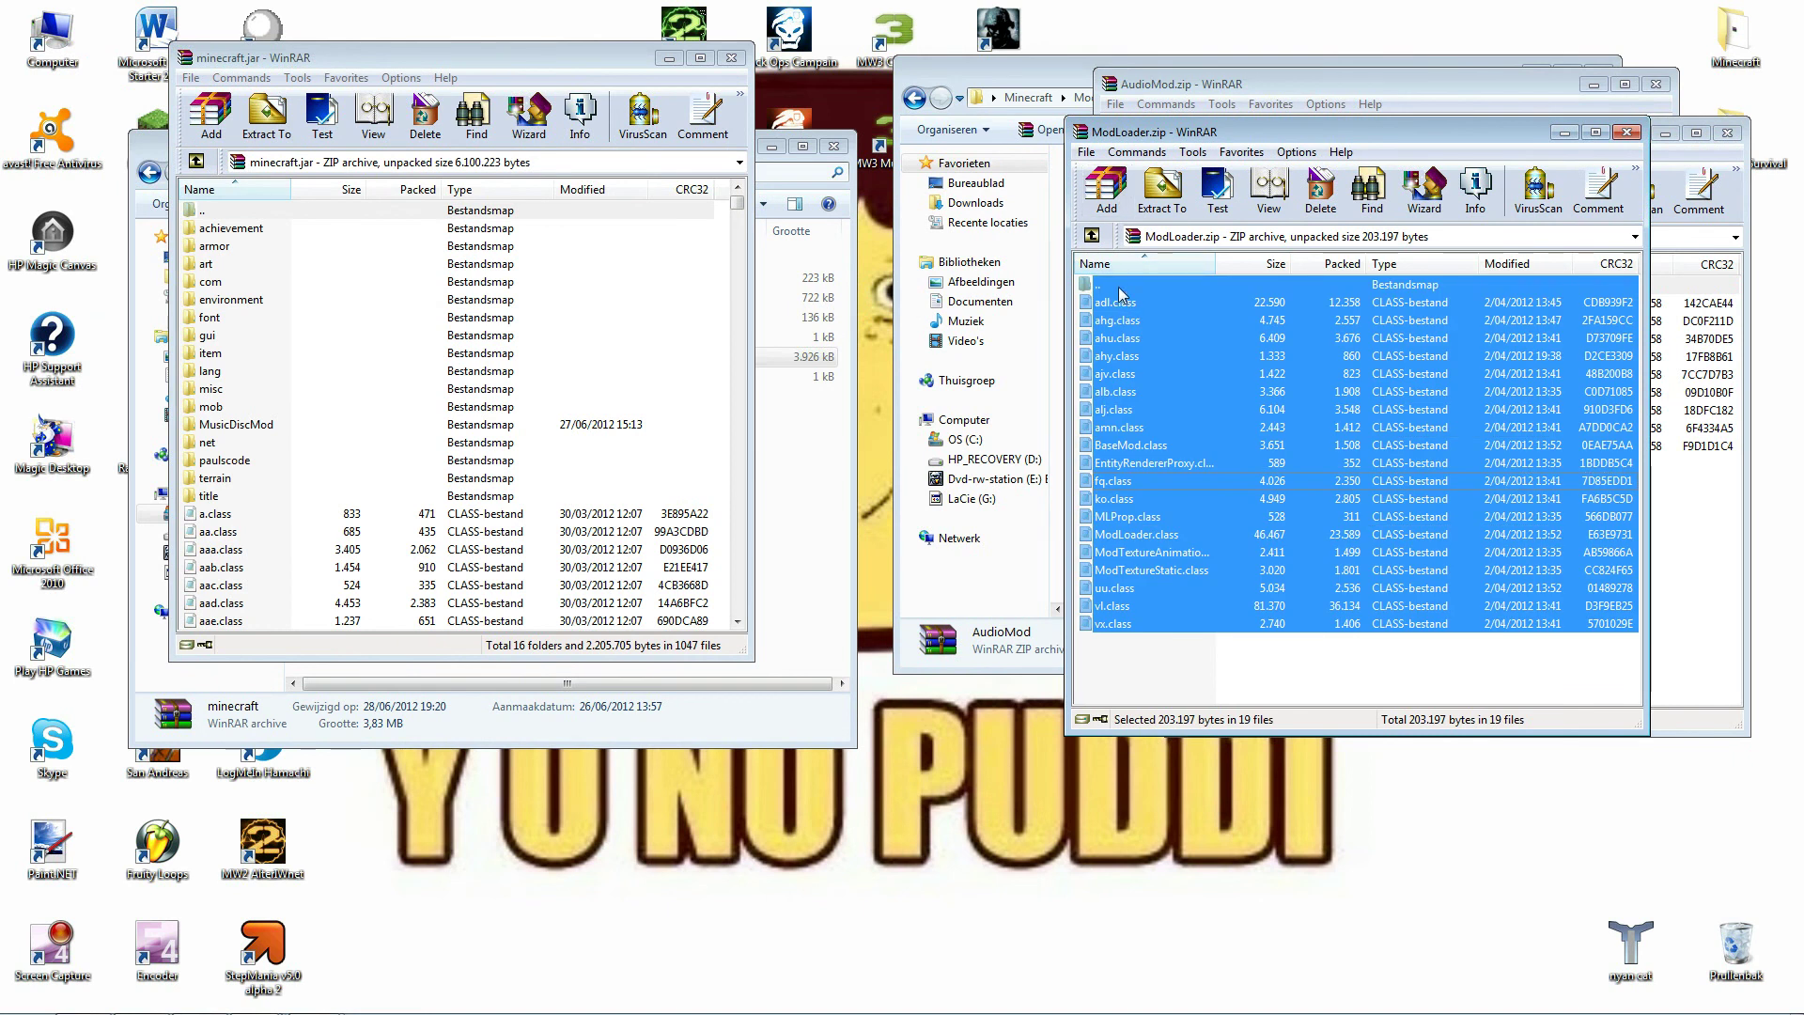
{"action": "left_click_drag", "start_coordinate": [1123, 297], "coordinate": [502, 423]}
{"action": "left_click", "coordinate": [460, 515]}
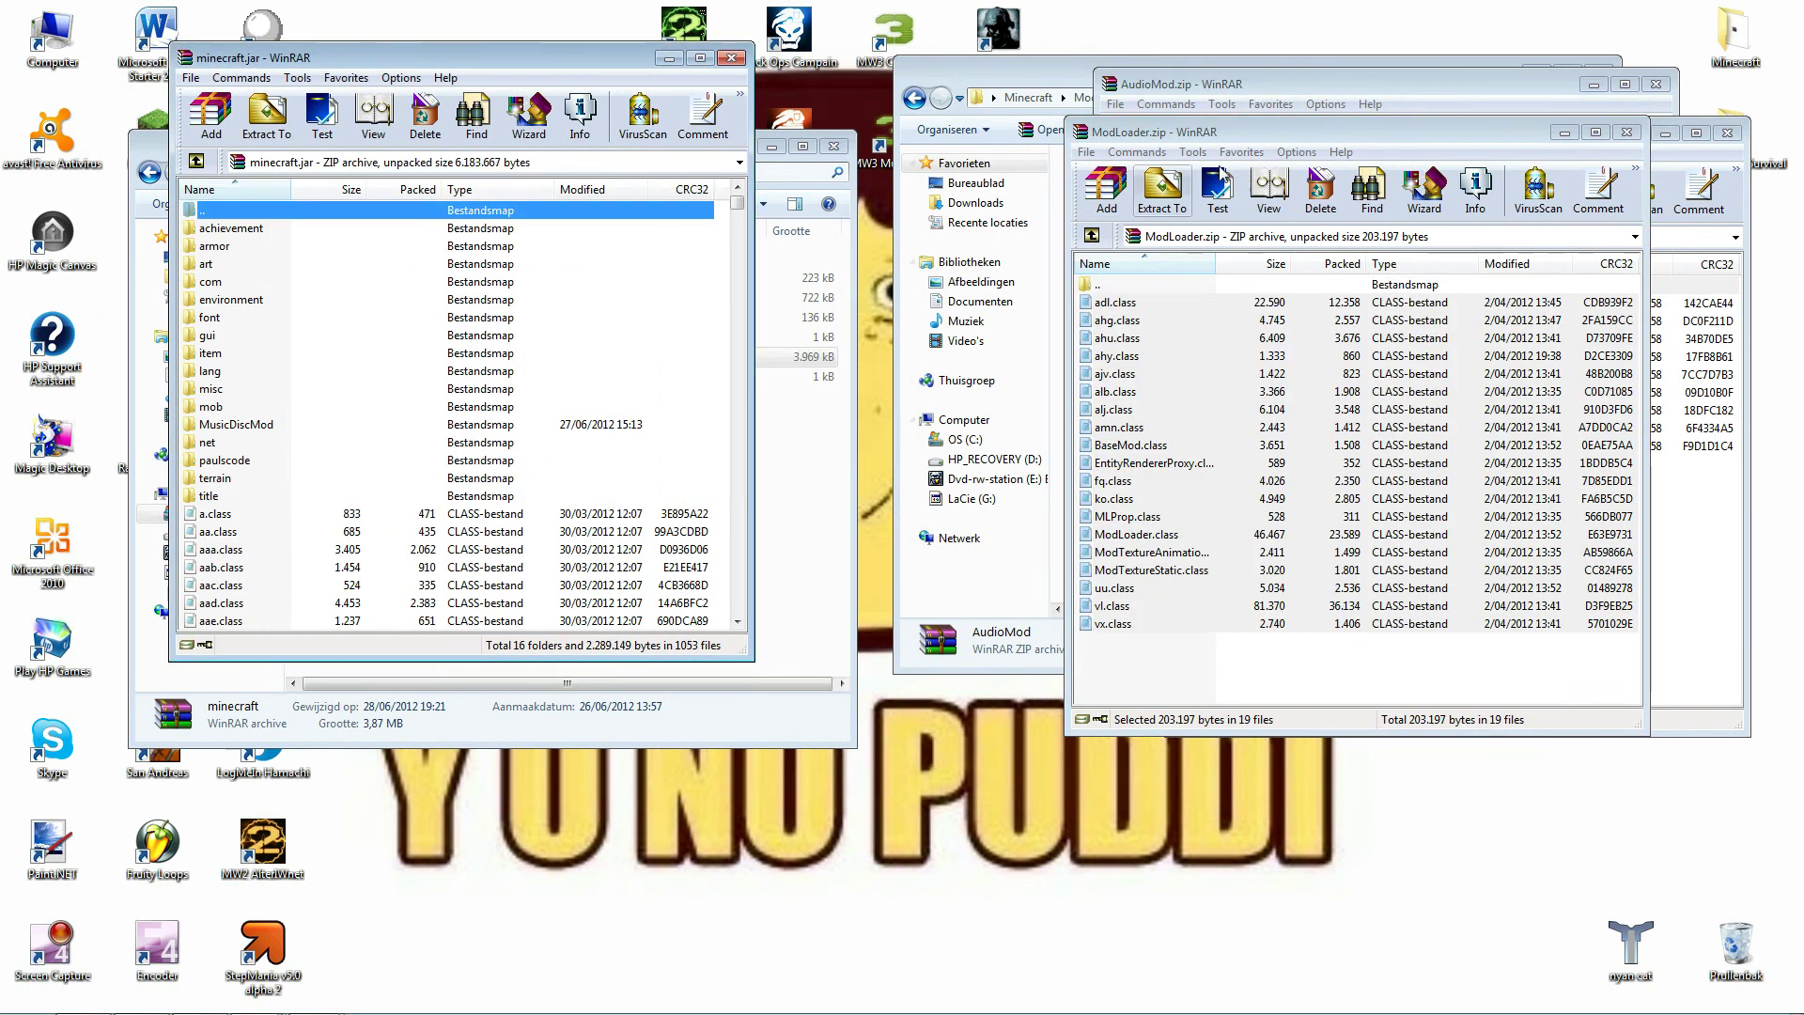
{"action": "left_click", "coordinate": [1631, 137]}
Add all ModLoaderMP archive files into minecraft.jar and close the ModLoaderMP archive.
{"action": "left_click", "coordinate": [1227, 445]}
{"action": "key", "text": "ctrl+a"}
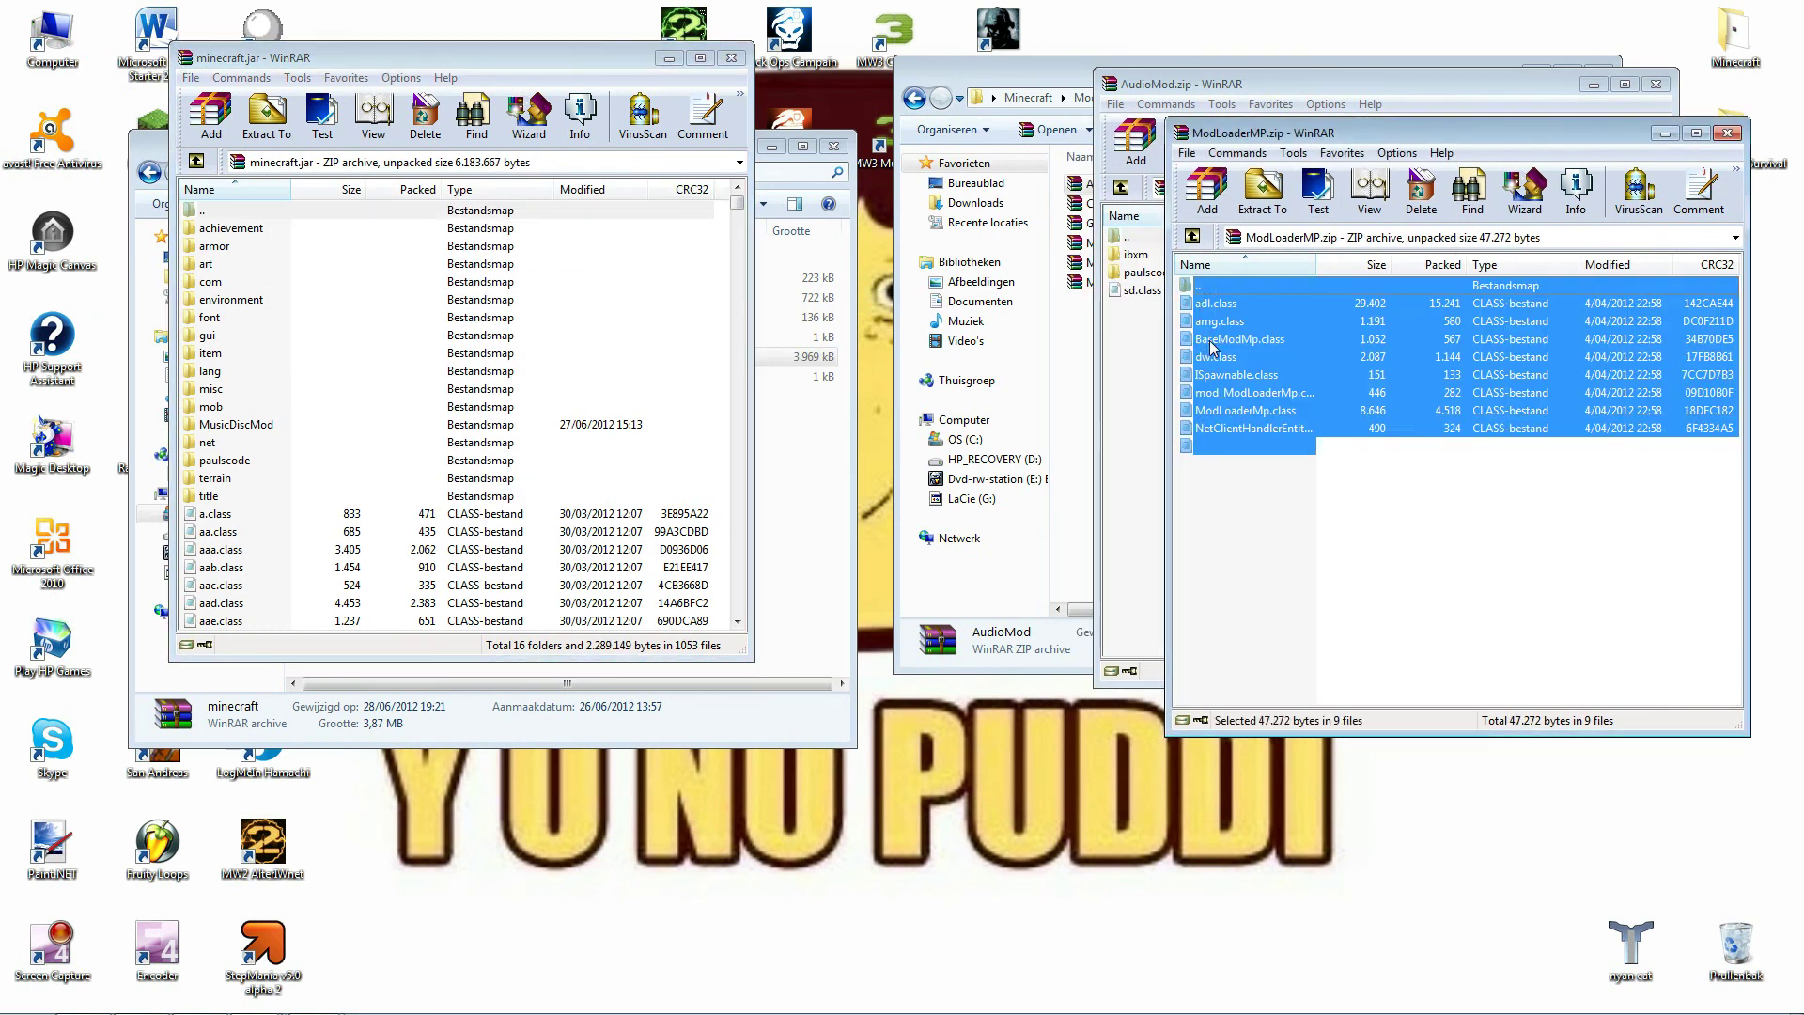
{"action": "left_click_drag", "start_coordinate": [1212, 310], "coordinate": [396, 401]}
{"action": "left_click", "coordinate": [444, 526]}
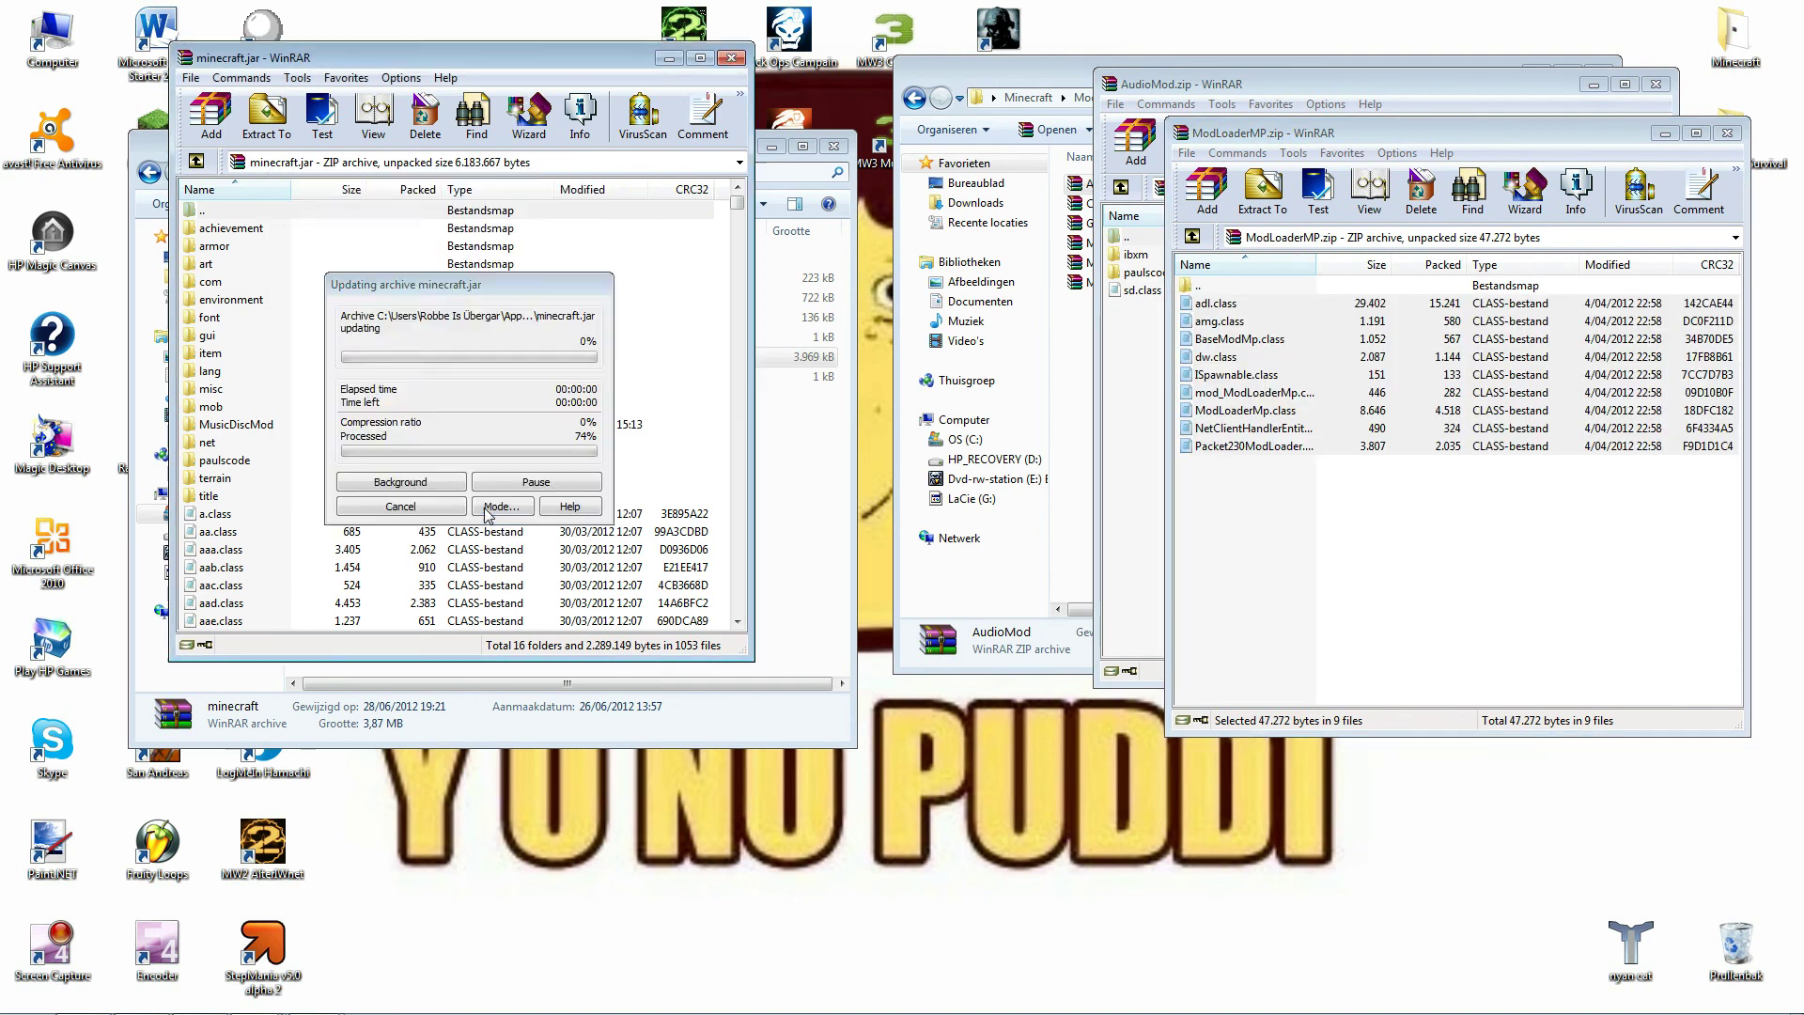
{"action": "left_click", "coordinate": [1729, 133]}
Add the entire AudioMod archive contents into minecraft.jar and close the AudioMod archive.
{"action": "left_click", "coordinate": [1269, 424]}
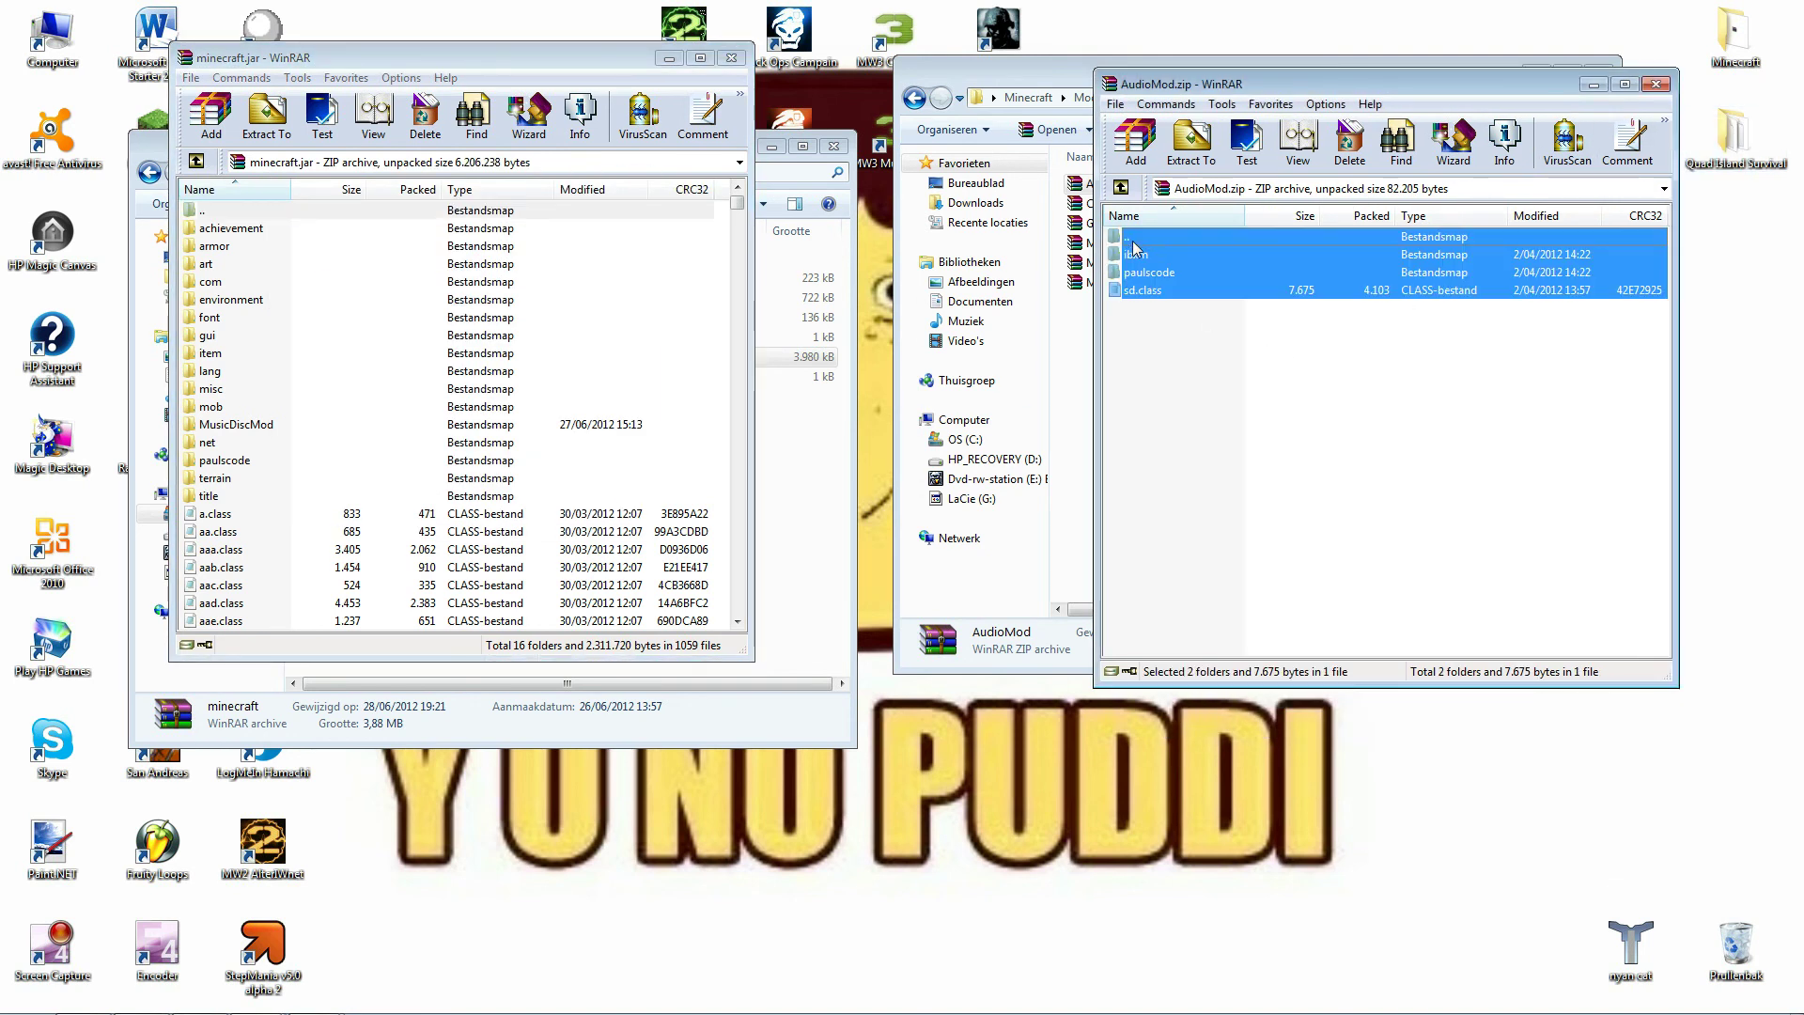
{"action": "key", "text": "ctrl+a"}
{"action": "left_click_drag", "start_coordinate": [356, 362], "coordinate": [356, 365]}
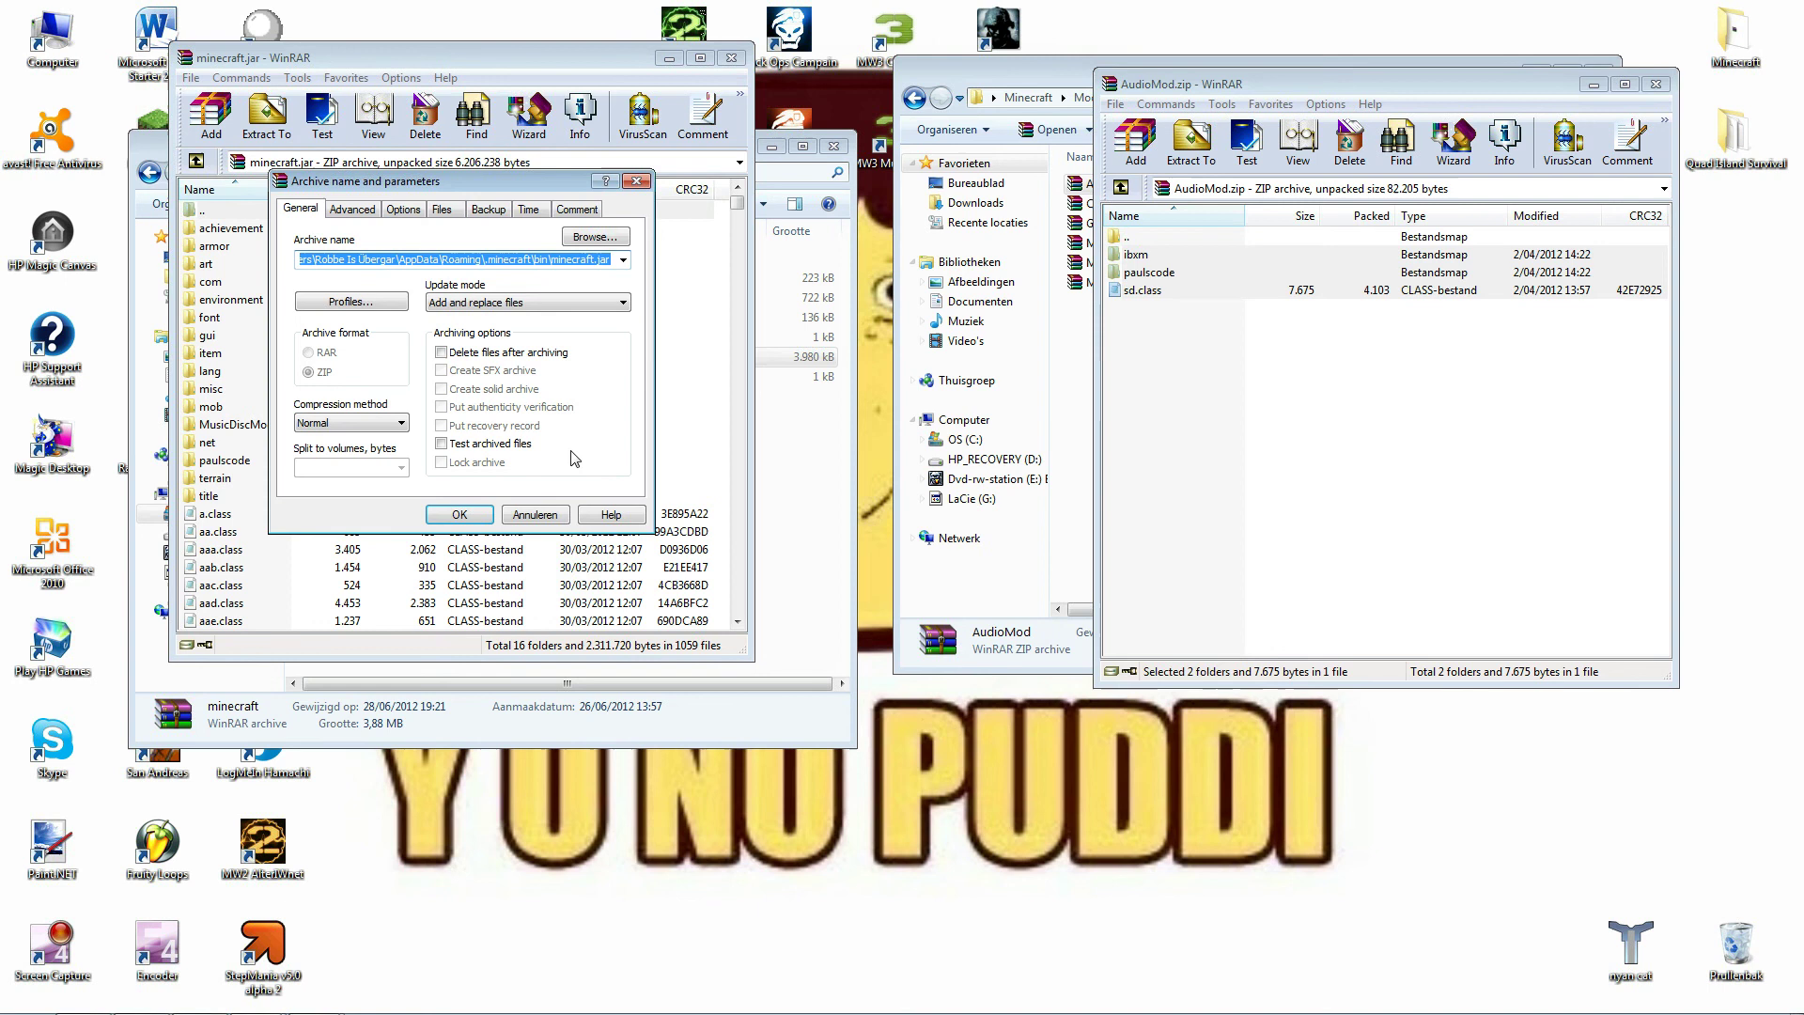
{"action": "left_click", "coordinate": [459, 517]}
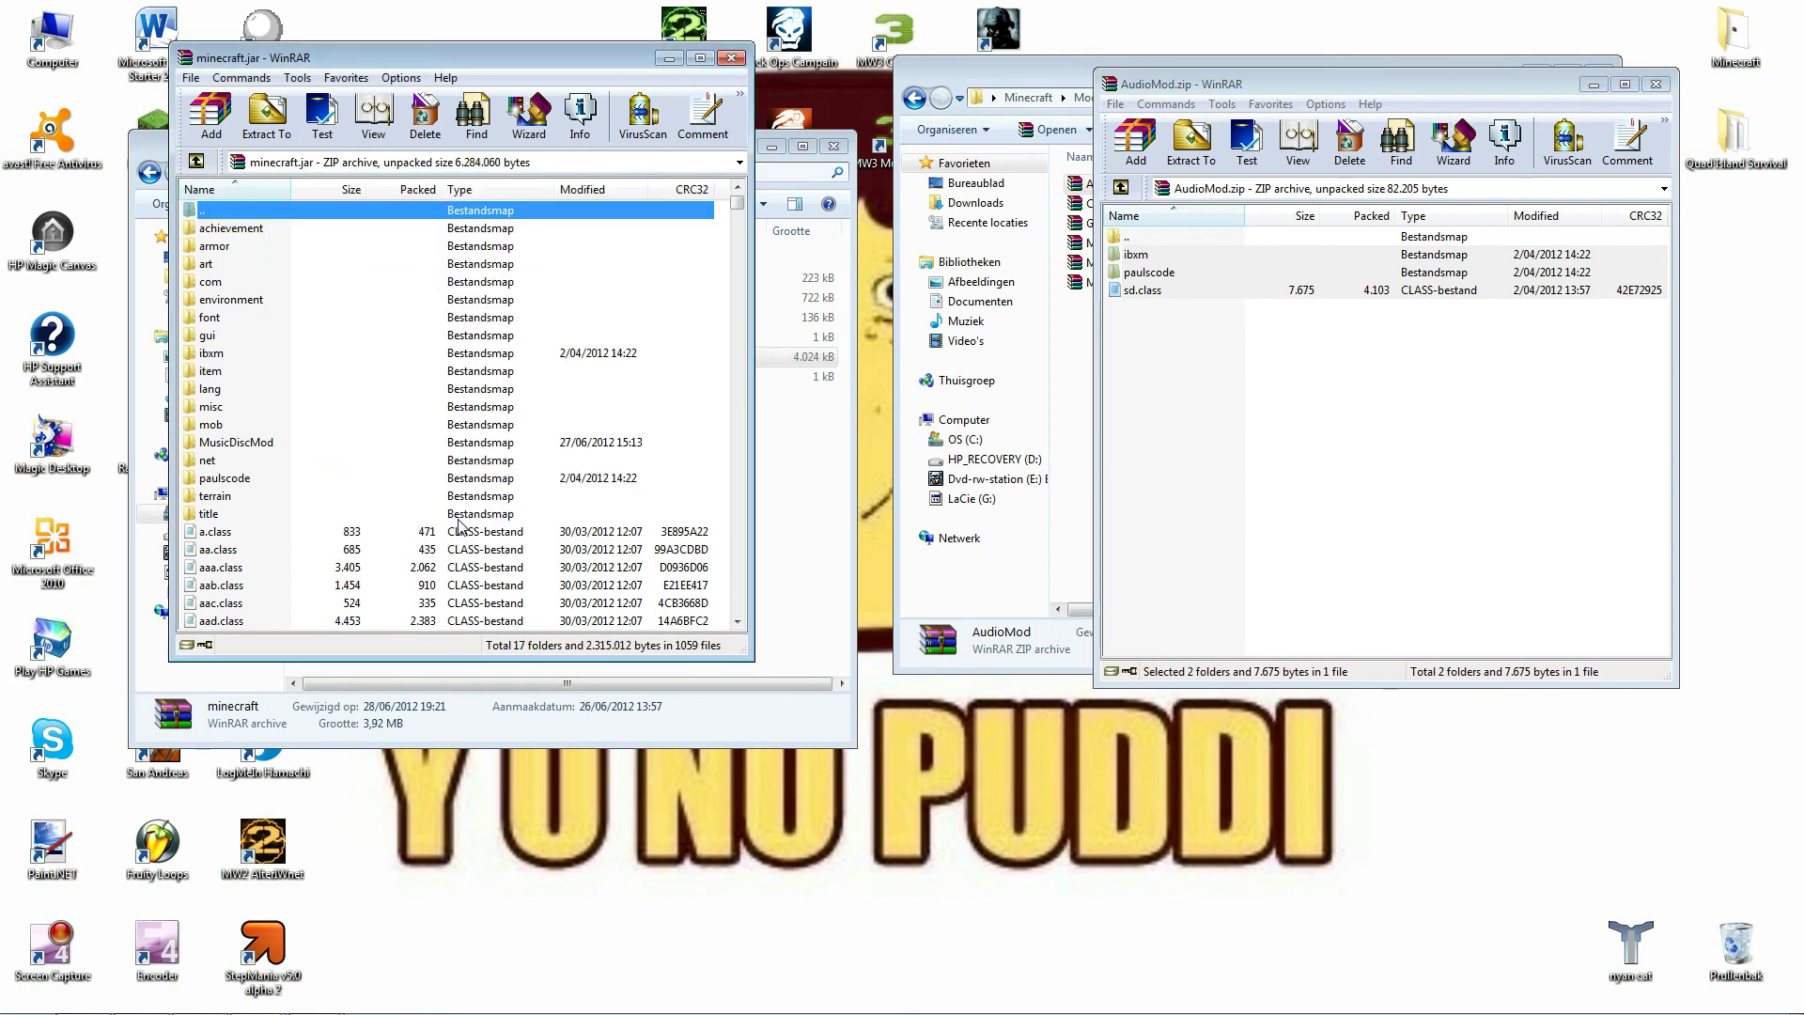
{"action": "left_click", "coordinate": [1664, 87]}
Close minecraft.jar, launch Minecraft from the bin folder, allow it, and enter the game.
{"action": "left_click", "coordinate": [739, 59]}
{"action": "left_click_drag", "start_coordinate": [621, 153], "coordinate": [953, 128]}
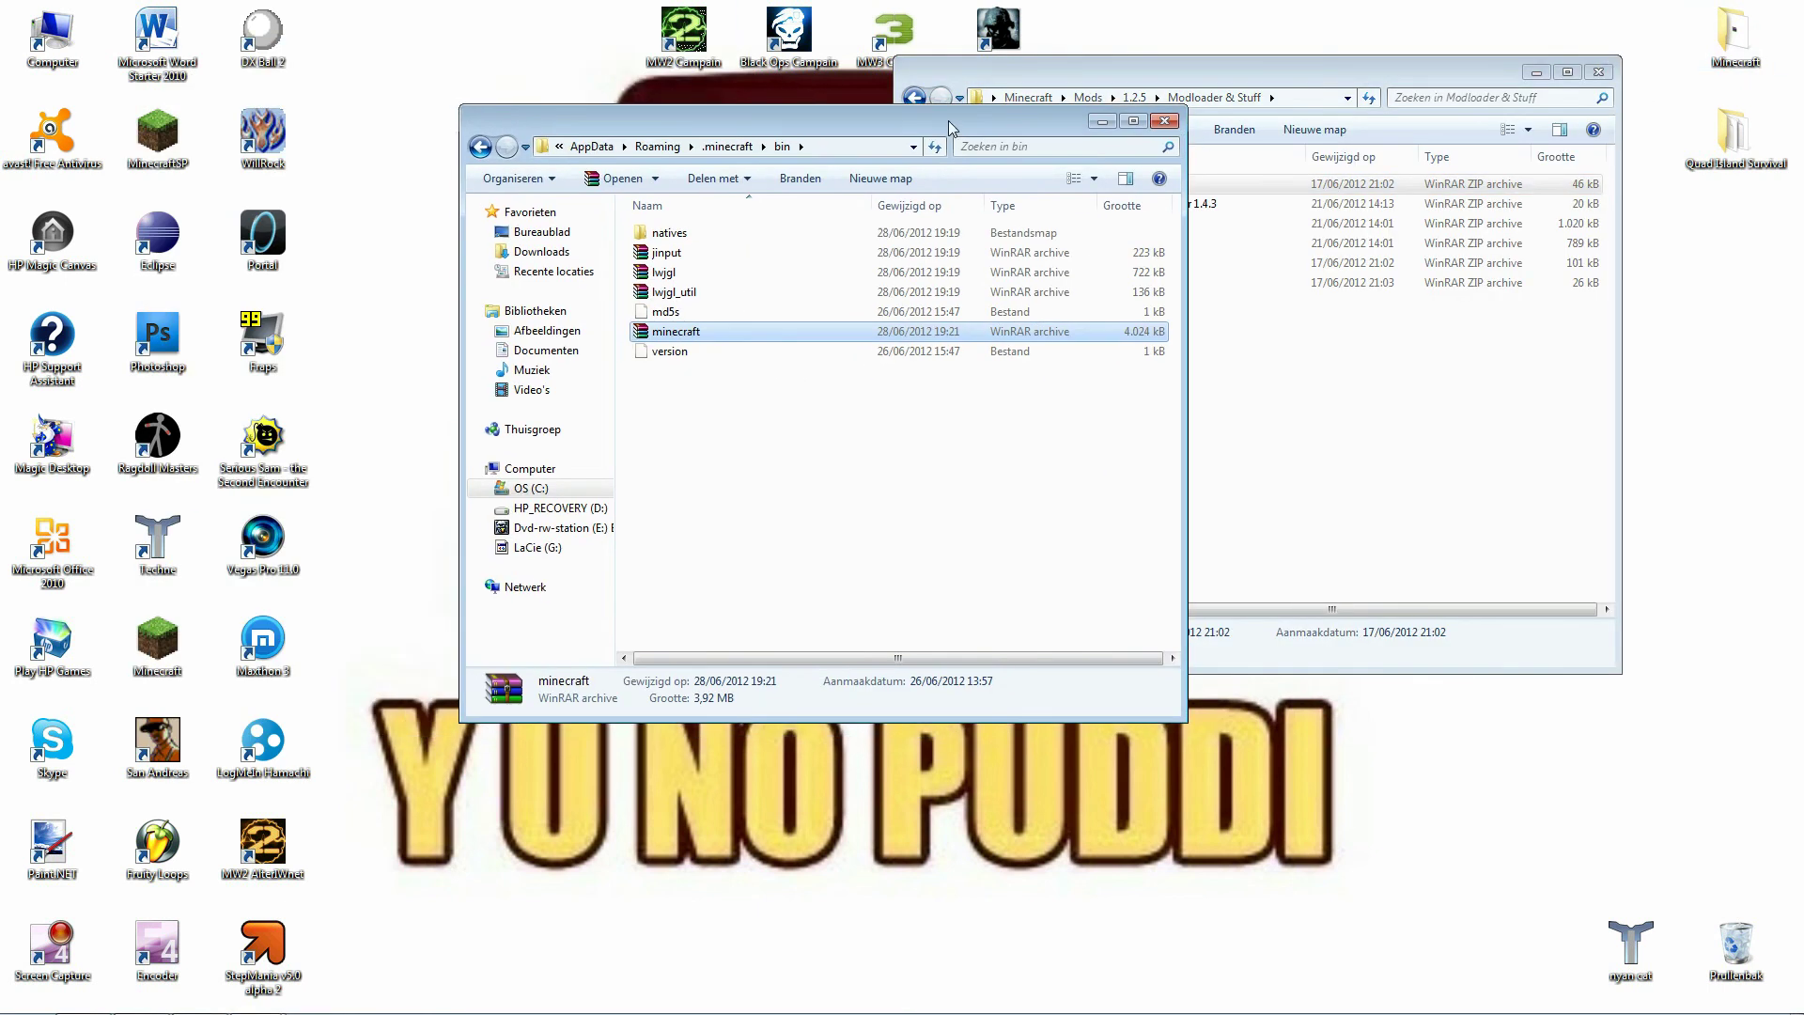
{"action": "double_click", "coordinate": [157, 133]}
{"action": "left_click", "coordinate": [951, 533]}
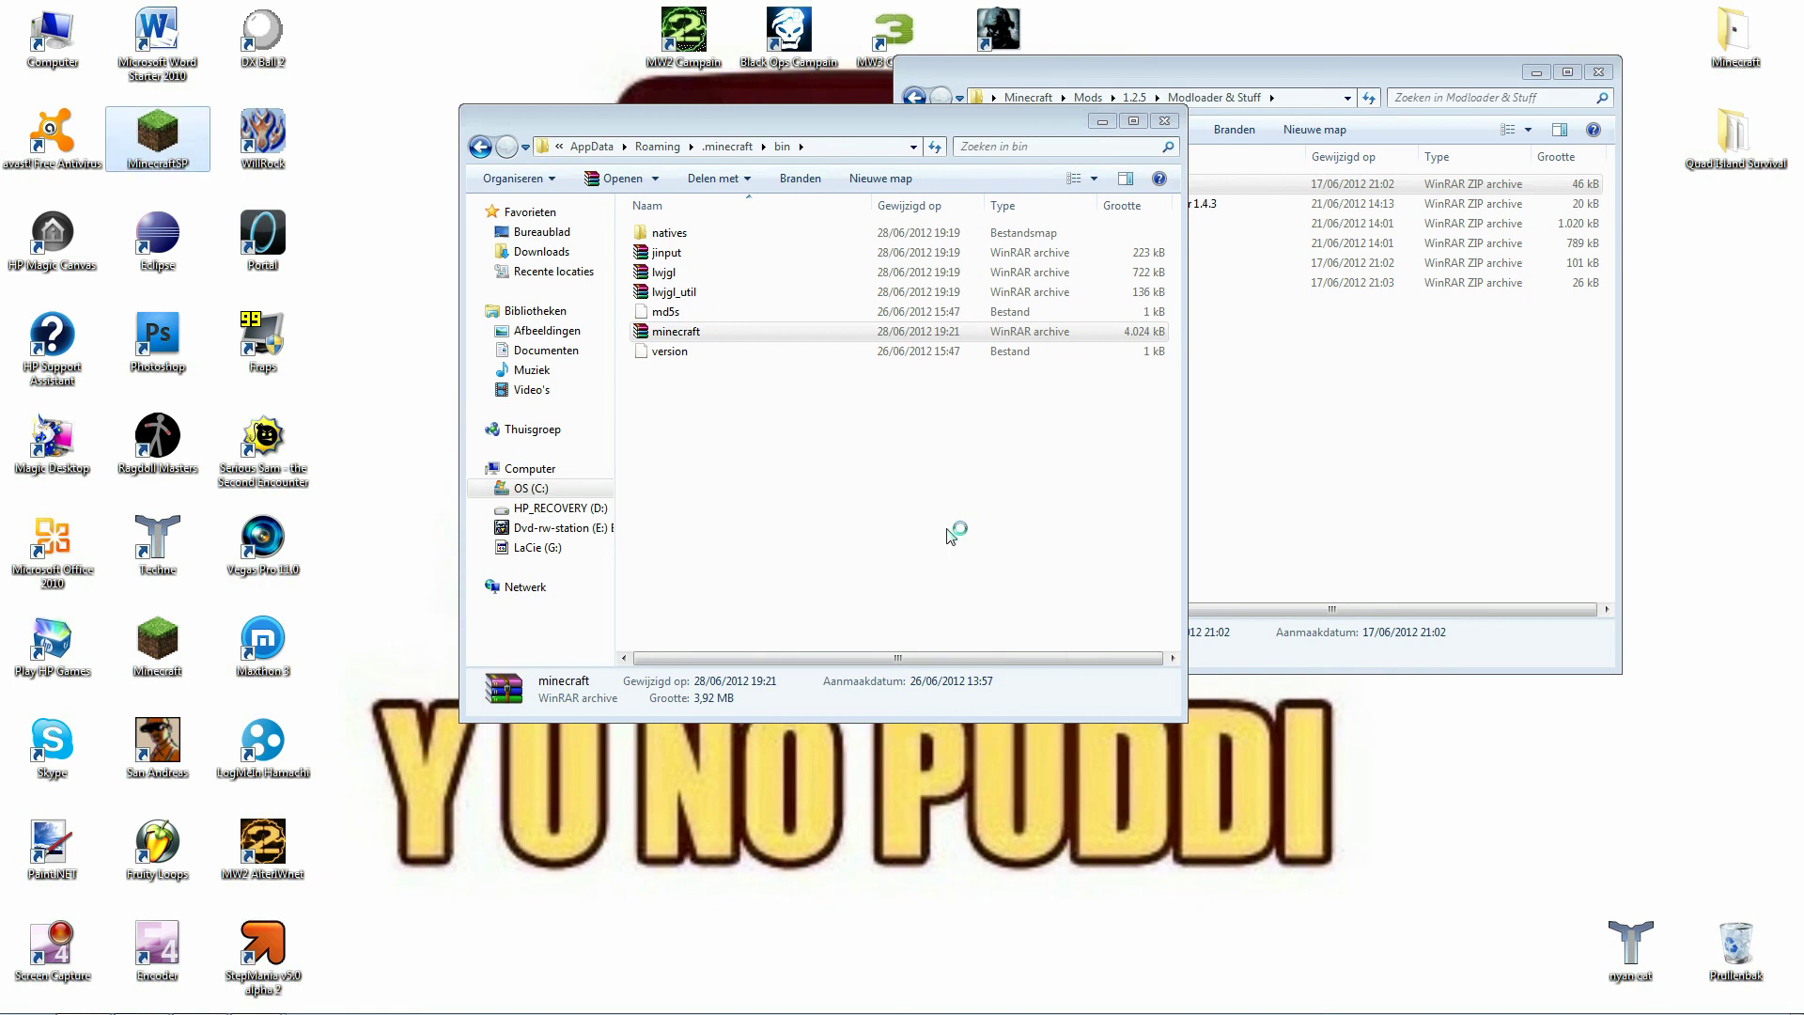
{"action": "left_click", "coordinate": [972, 542]}
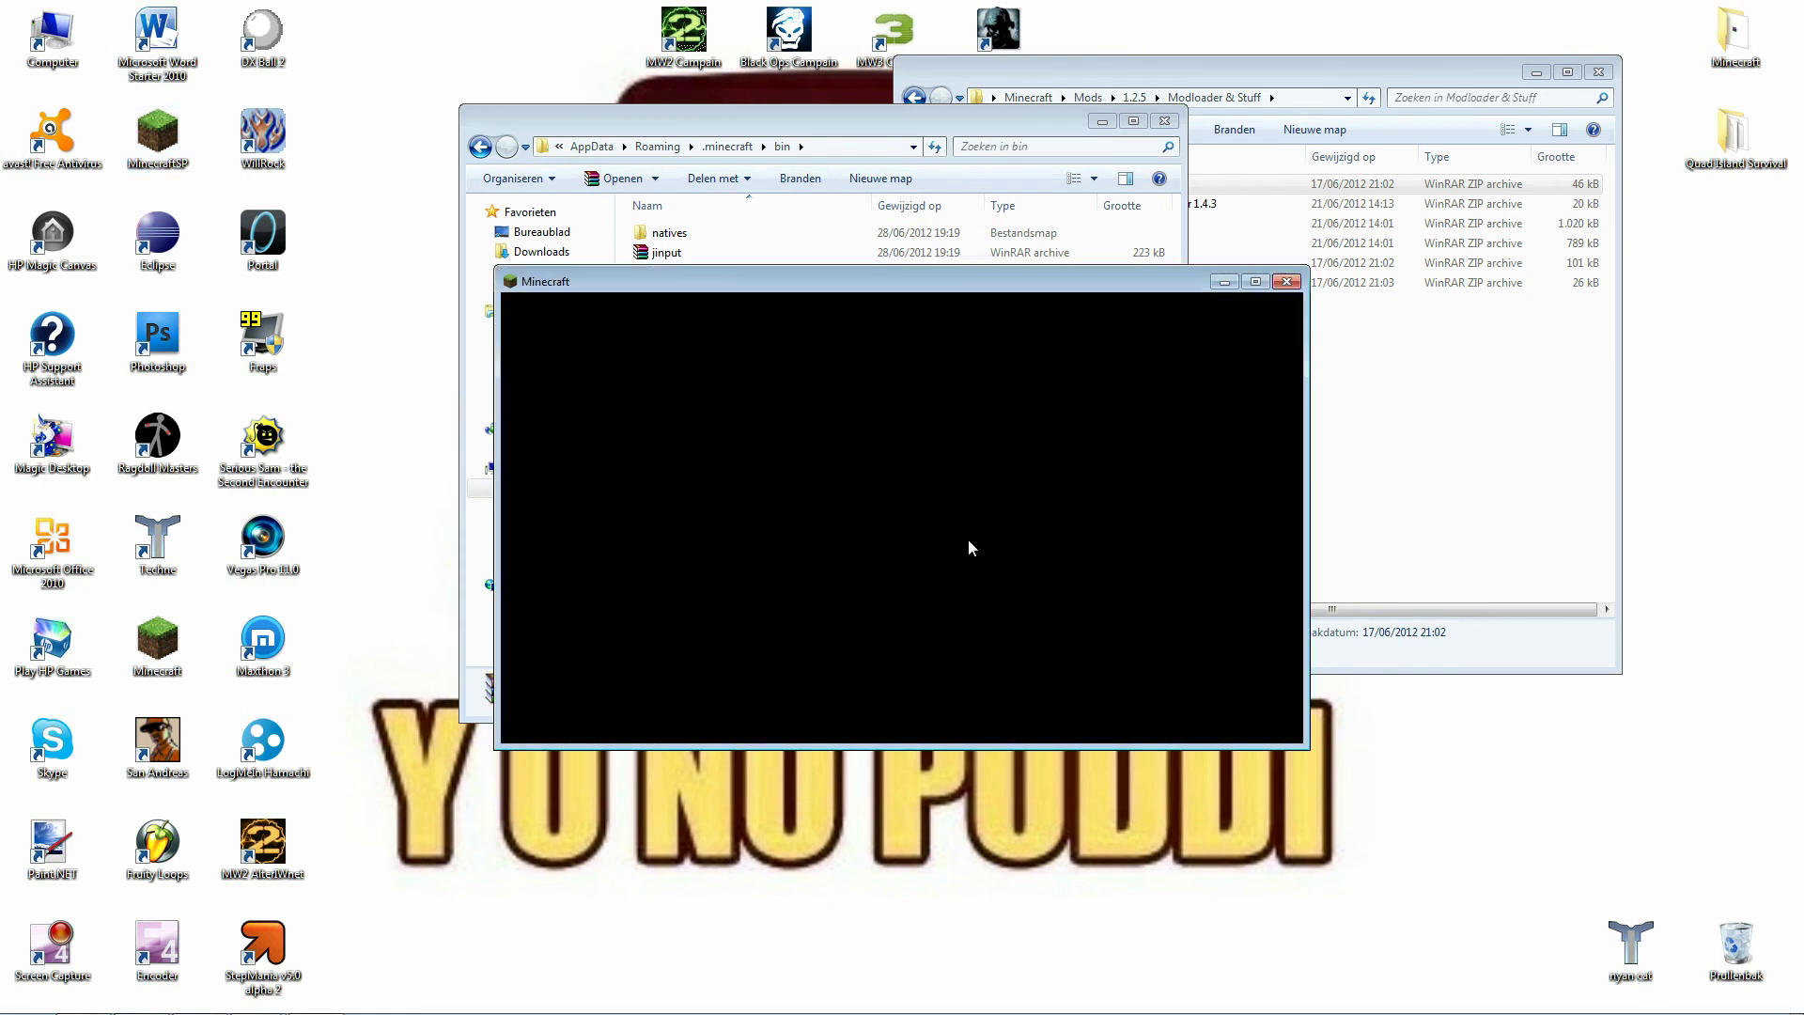